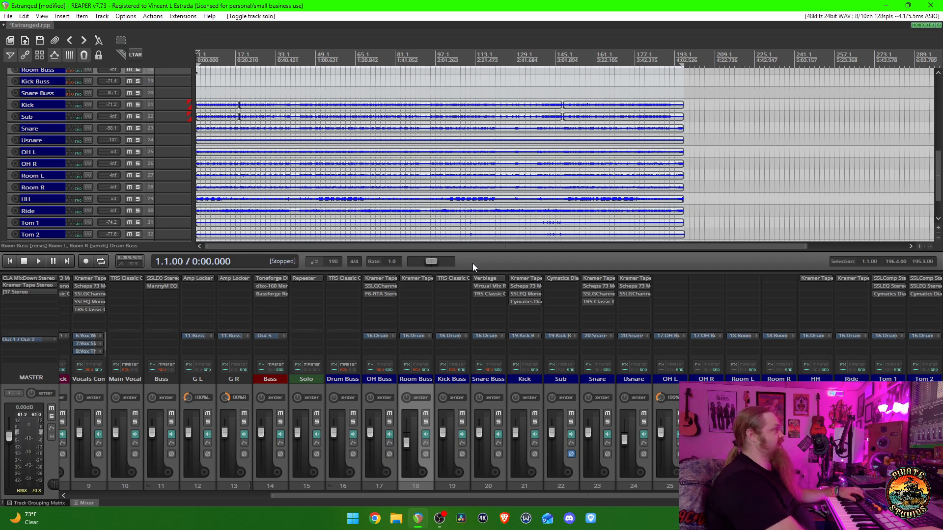
- Play the full mix from the start and look through the vocal, guitar, bass and drum tracks
key("space")
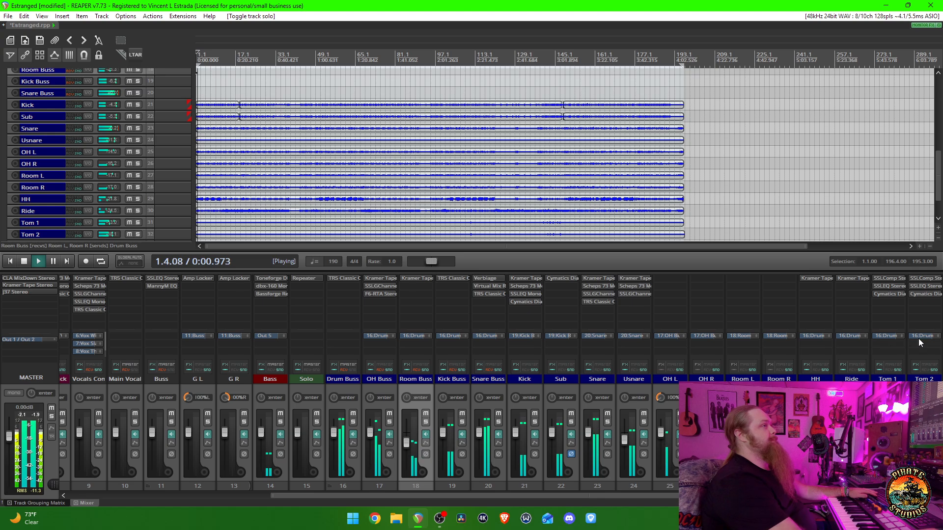
key("alt+Tab")
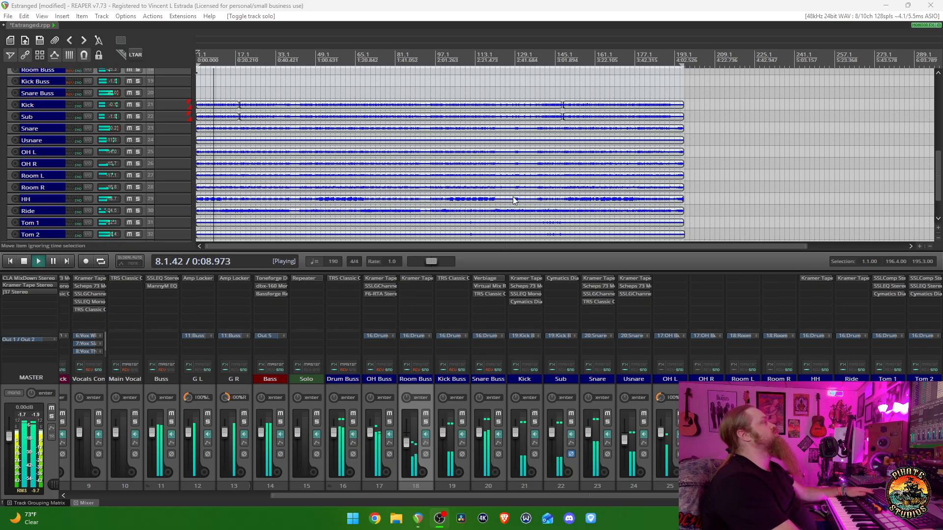
scroll(125, 149, "up", 7)
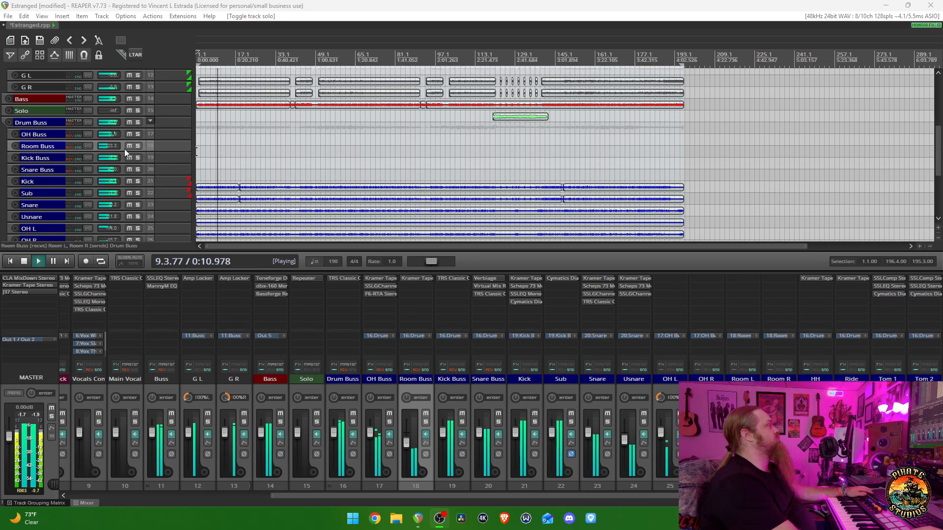
scroll(216, 172, "up", 2)
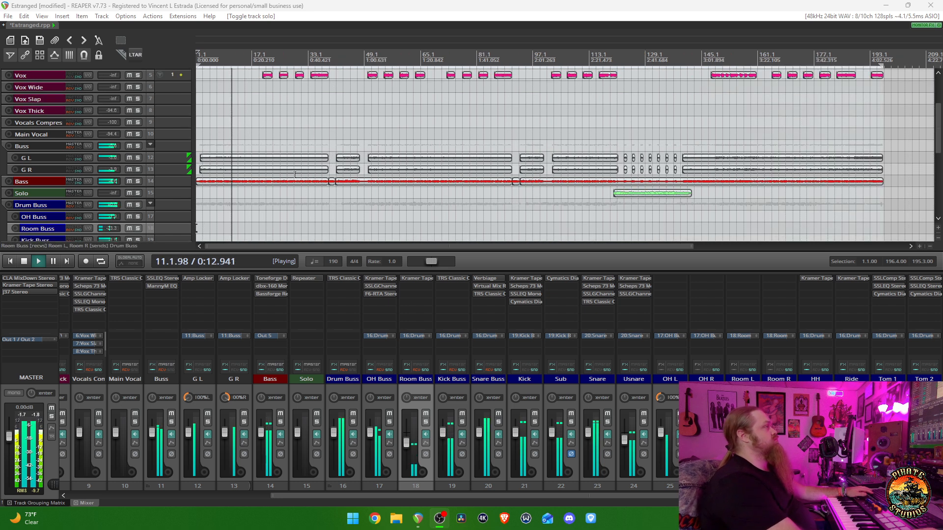
scroll(124, 169, "up", 1)
scroll(124, 169, "up", 4)
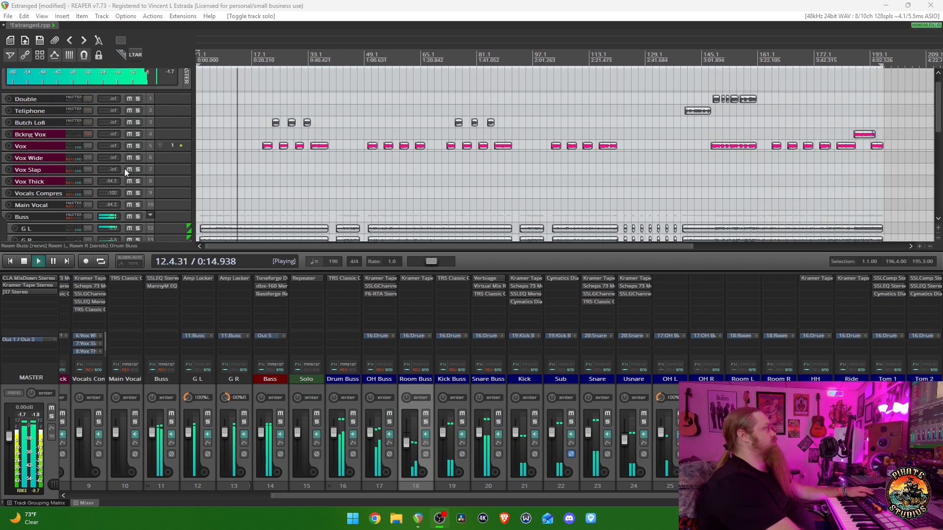
scroll(125, 169, "down", 5)
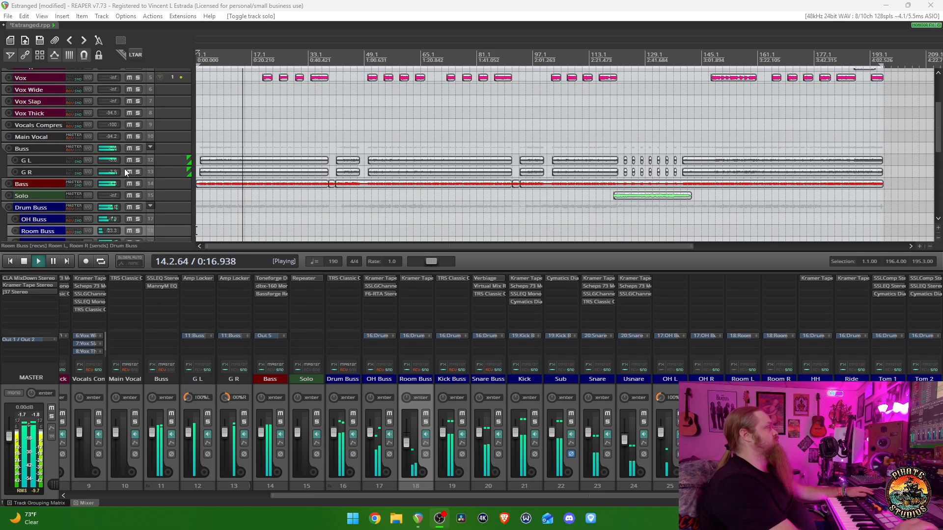
scroll(125, 169, "up", 2)
scroll(124, 169, "down", 3)
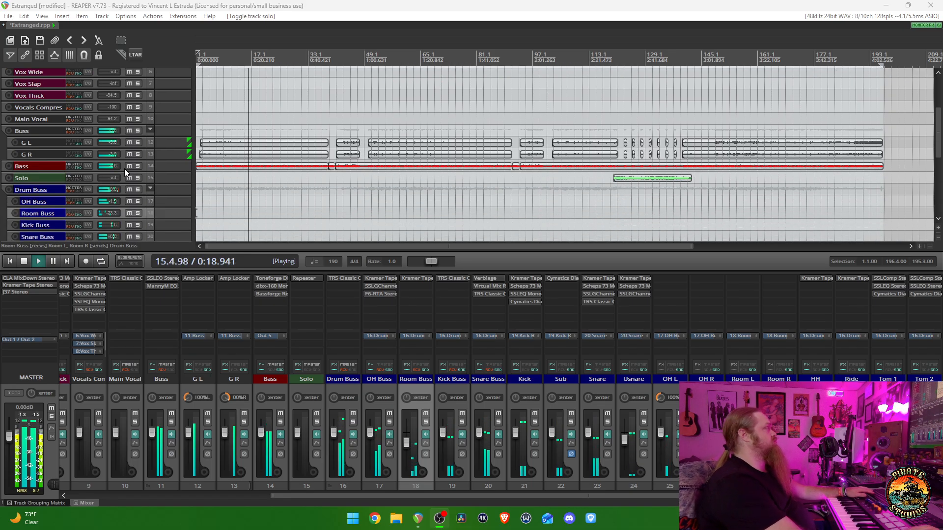
scroll(125, 168, "up", 2)
scroll(125, 169, "down", 4)
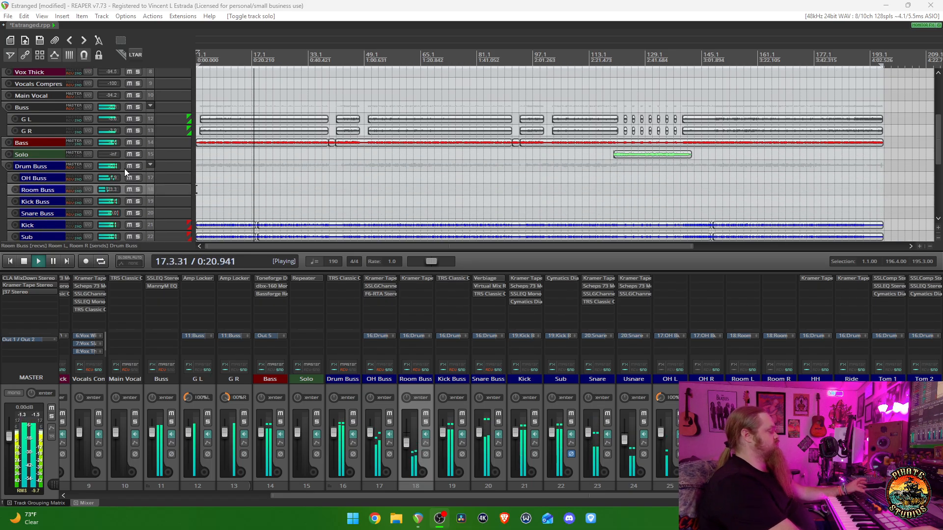
scroll(153, 132, "up", 2)
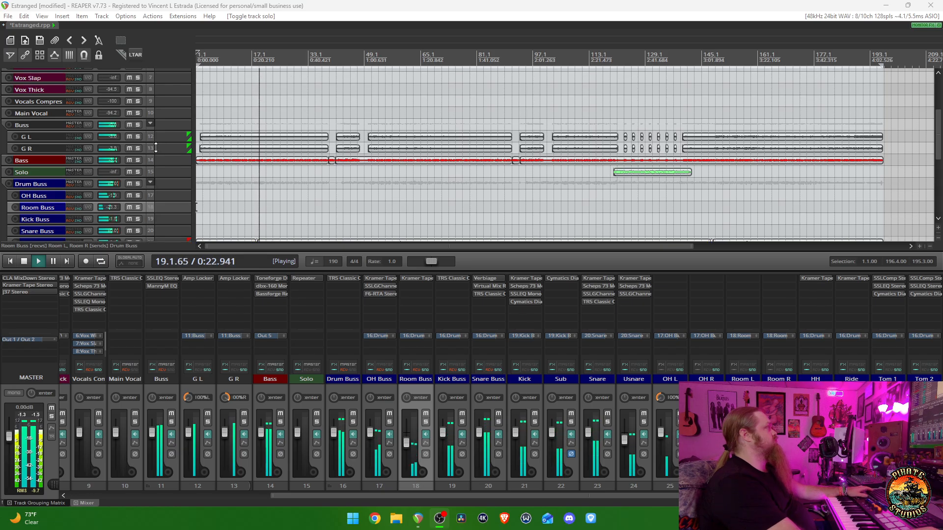
scroll(156, 147, "down", 4)
scroll(156, 147, "up", 4)
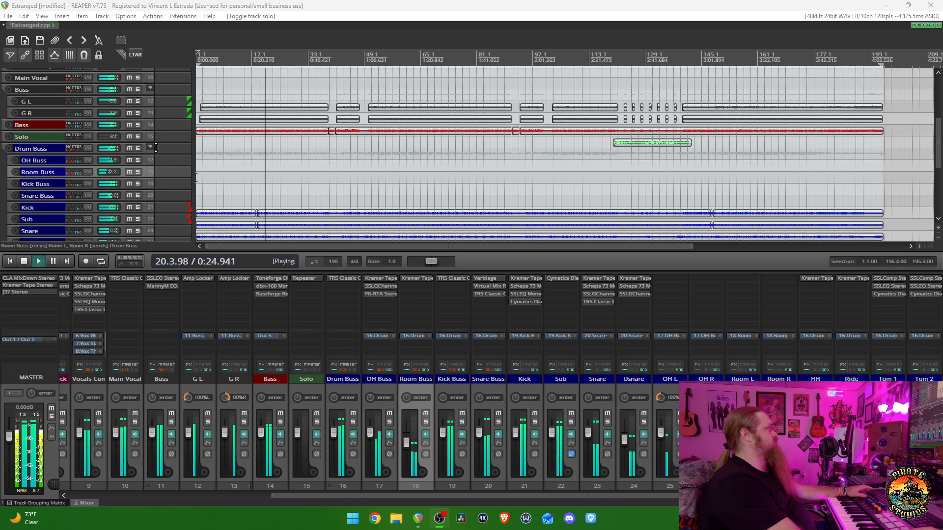
scroll(156, 148, "down", 10)
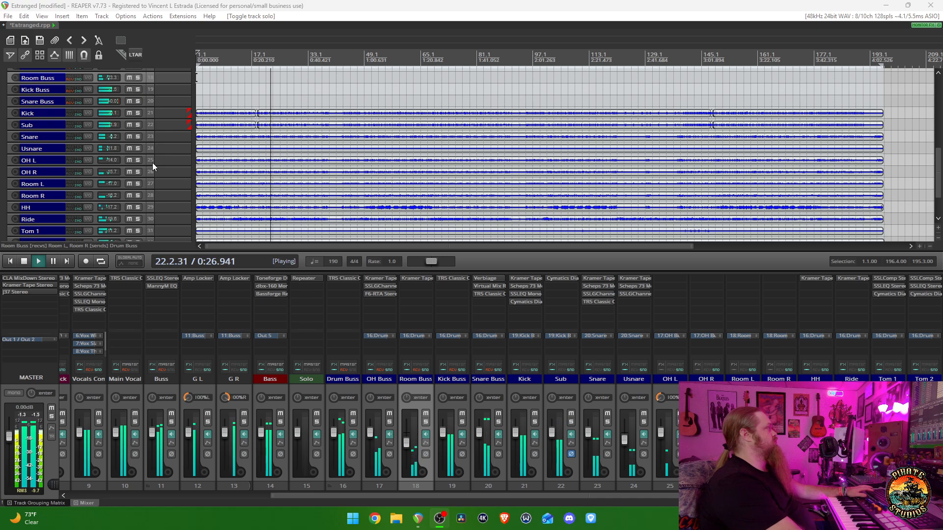
- Look over the vocal tracks at enlarged and reduced track heights while the mix plays, and stop playback
scroll(159, 173, "up", 5)
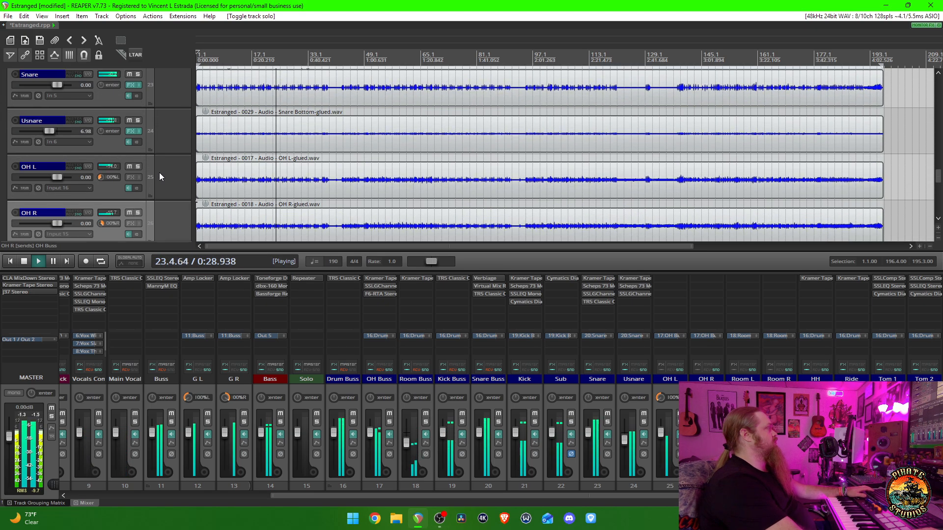
scroll(159, 172, "up", 8)
scroll(159, 172, "up", 10)
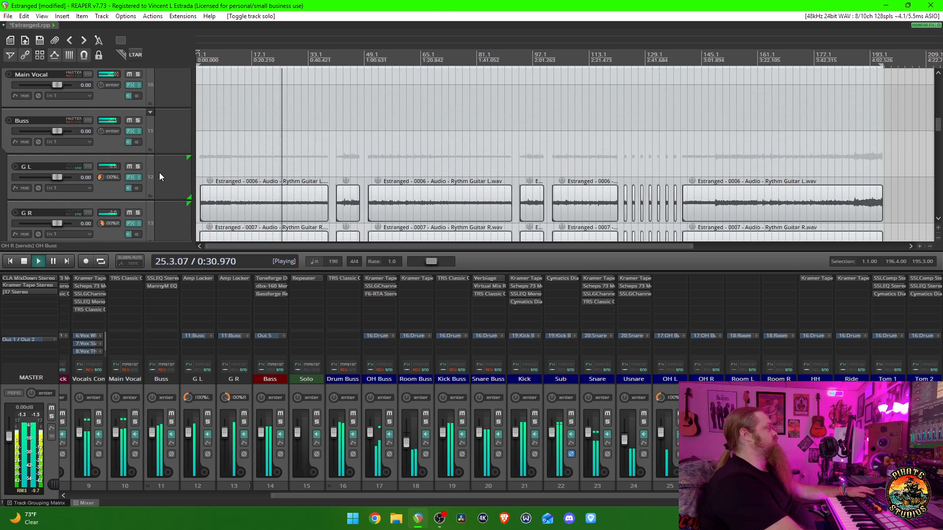
scroll(159, 173, "up", 1)
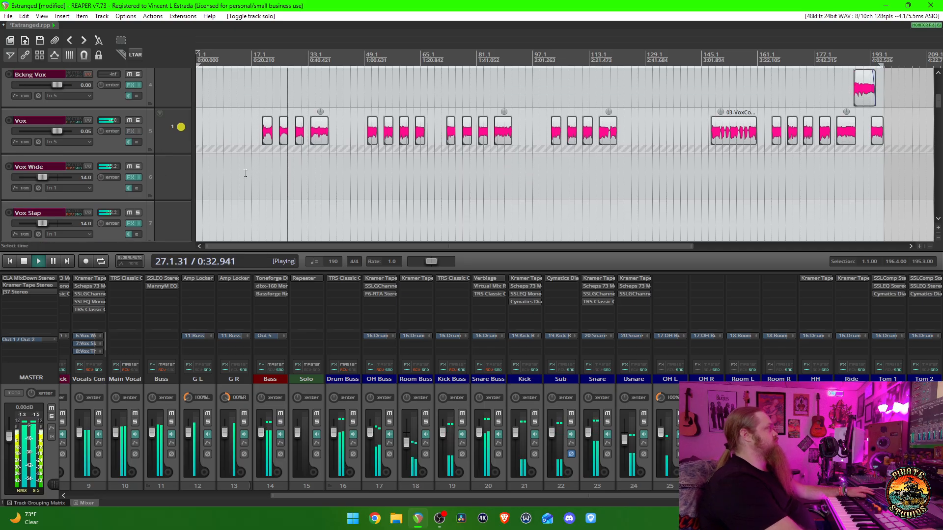
scroll(143, 161, "up", 2)
scroll(142, 162, "up", 2)
scroll(143, 162, "down", 3)
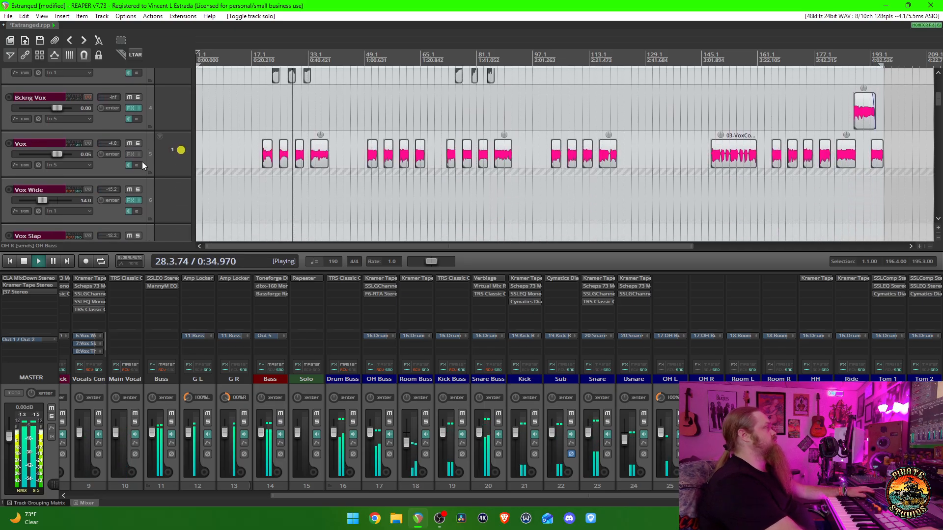
scroll(143, 162, "down", 4)
scroll(270, 169, "down", 3)
scroll(330, 170, "up", 5)
scroll(330, 169, "down", 2)
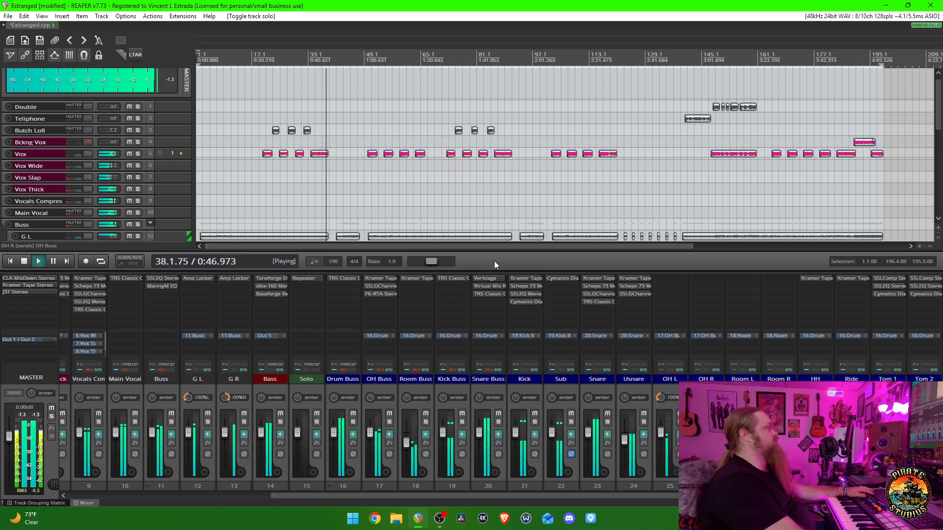
key("space")
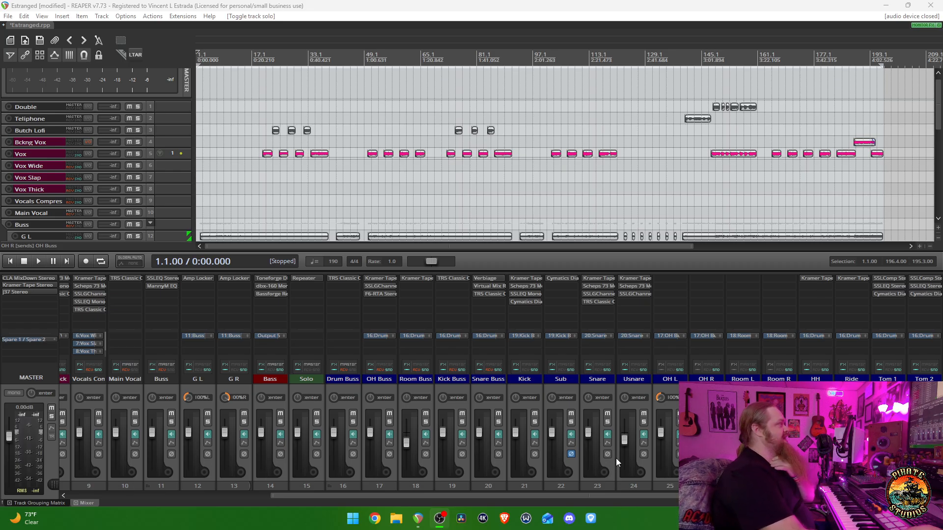
- Solo the Drum Buss in the mixer, play the drums from the start and select that bus
scroll(538, 438, "left", 8)
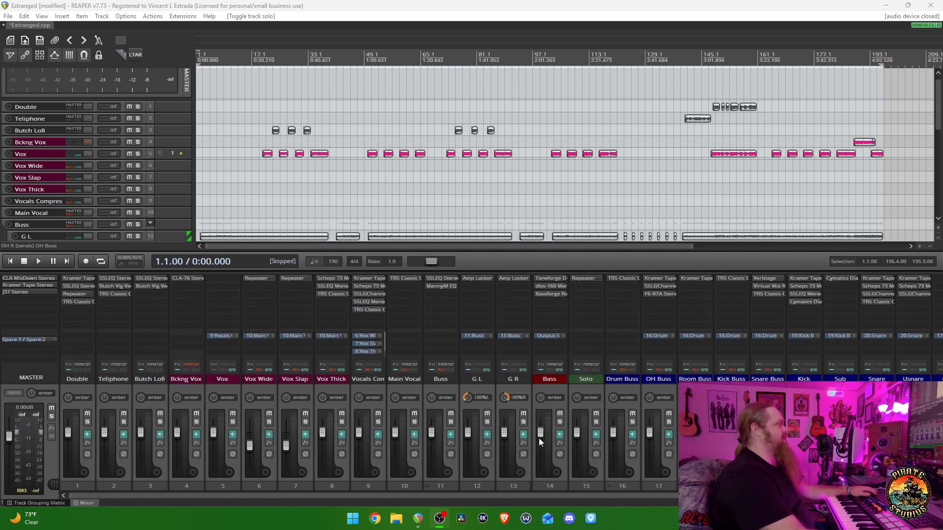
scroll(539, 438, "right", 8)
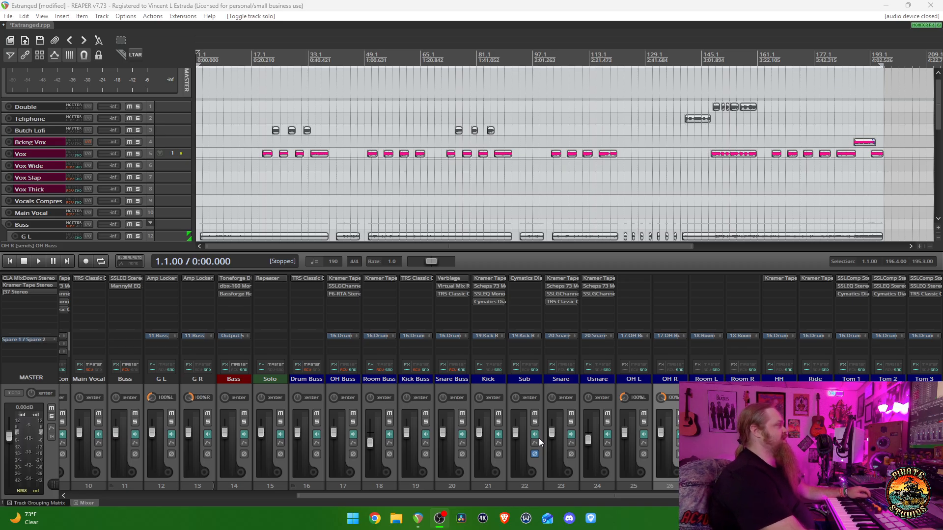
scroll(538, 438, "left", 6)
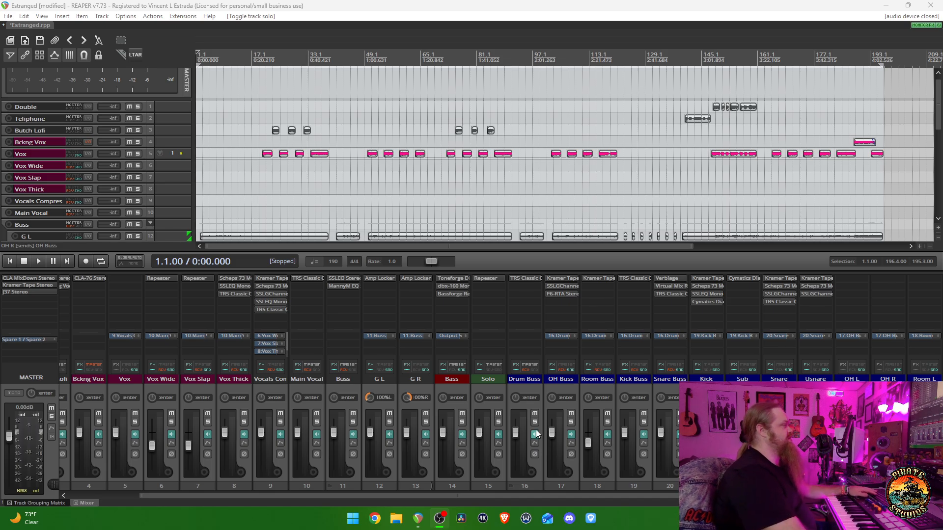
left_click(534, 422)
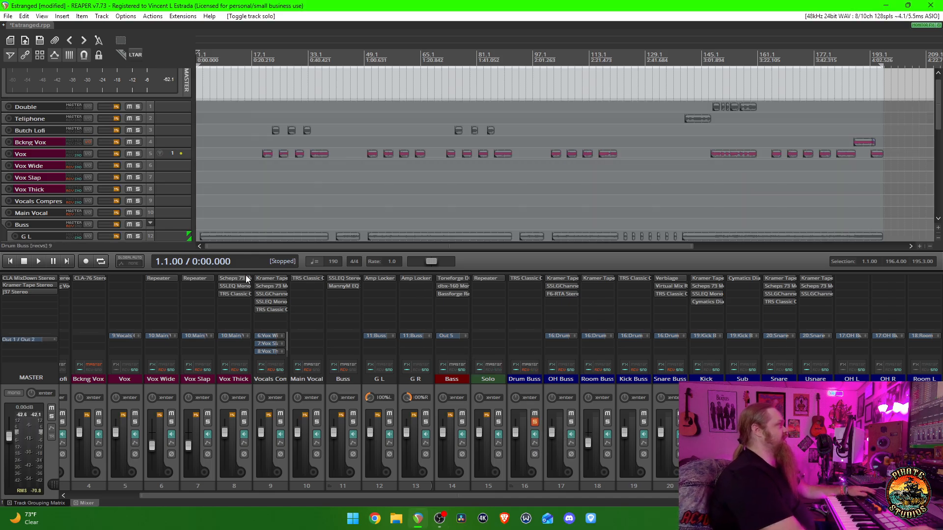
key("space")
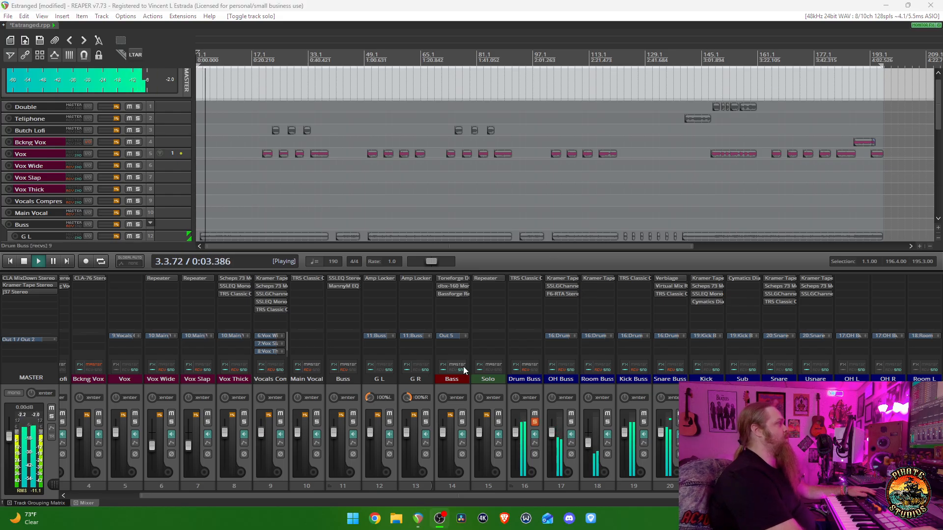
left_click(537, 392)
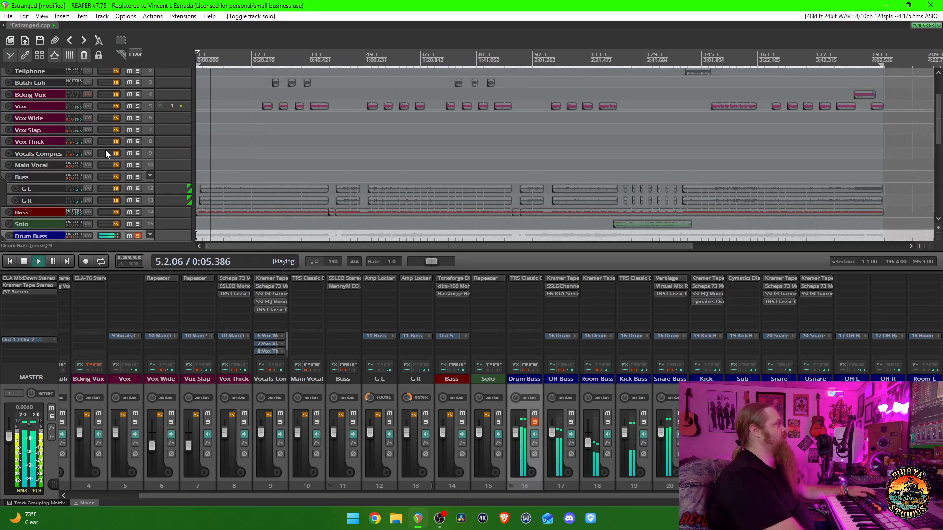
- Enlarge the individual drum tracks in the arrangement, play the soloed drums from bar 43, and stop playback
scroll(105, 150, "down", 5)
scroll(105, 150, "down", 2)
scroll(106, 150, "up", 3)
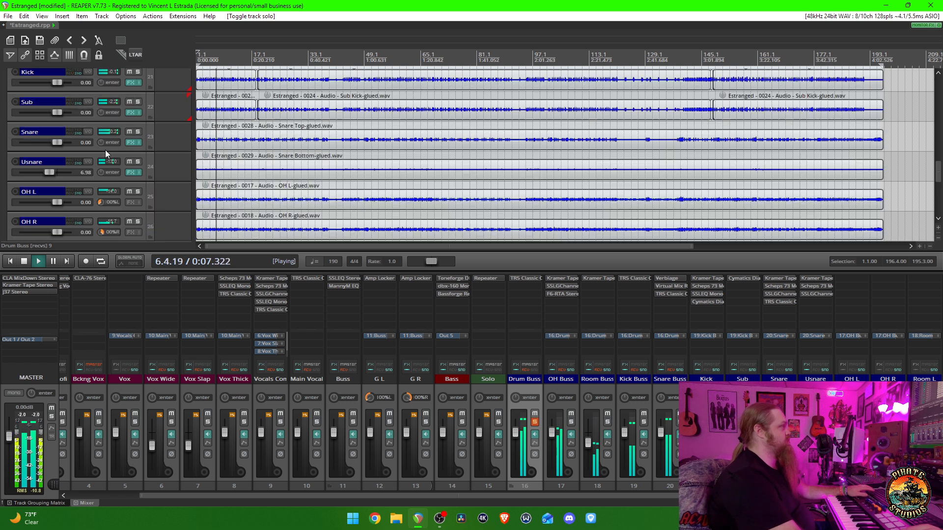
scroll(106, 151, "down", 1)
scroll(105, 150, "up", 2)
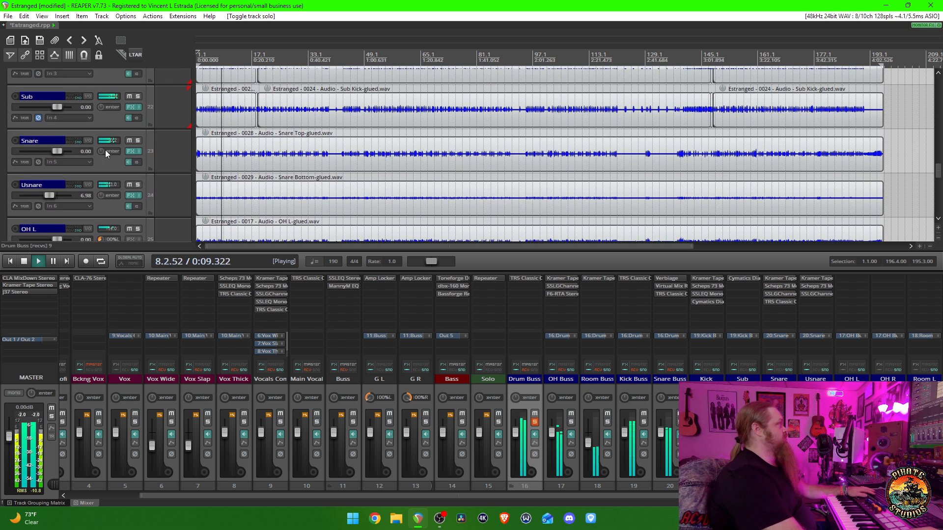
scroll(220, 179, "up", 3)
scroll(221, 178, "down", 3)
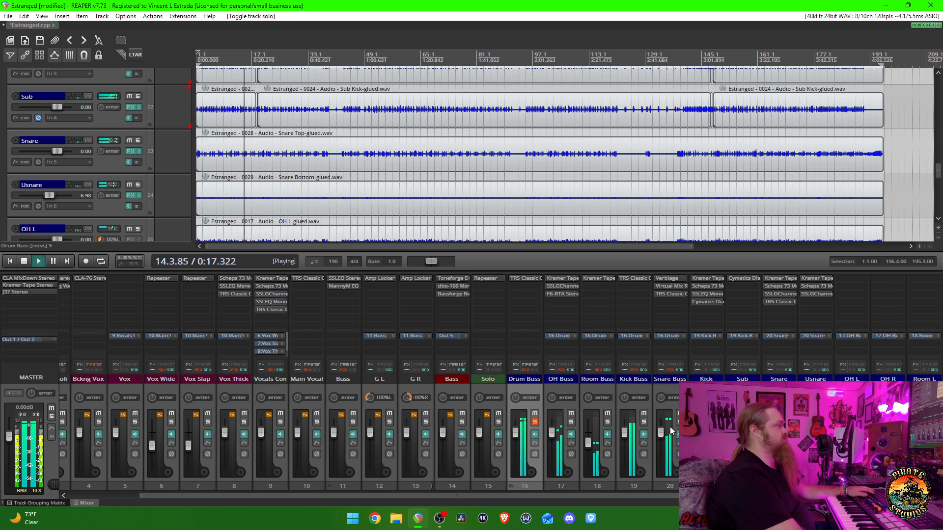
left_click(344, 60)
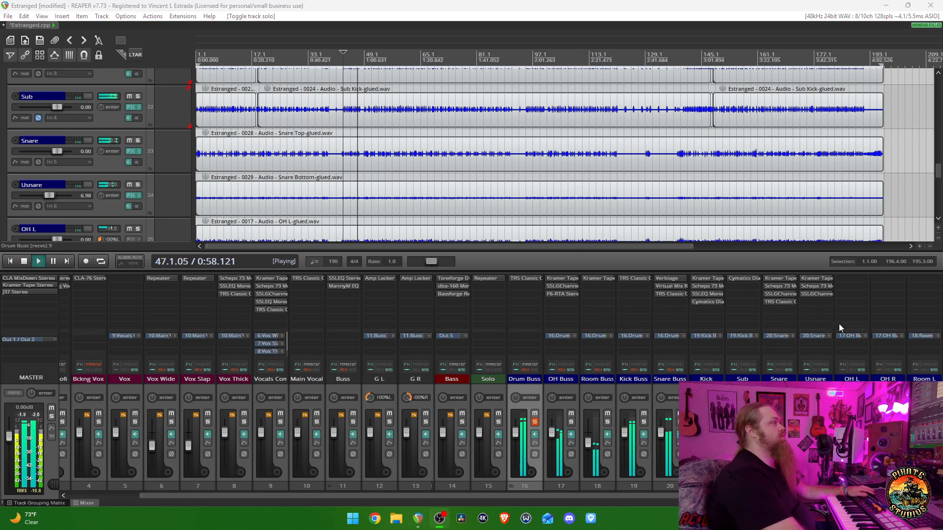
key("space")
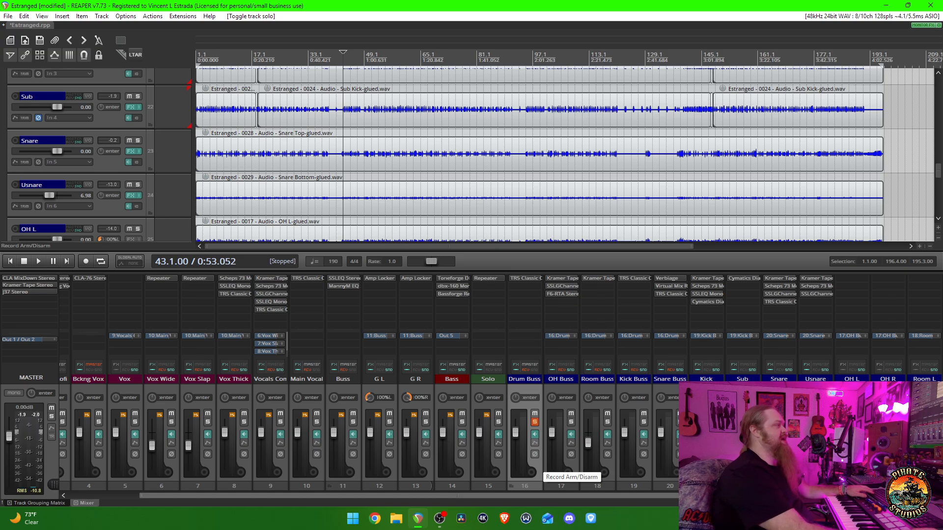
- Solo the Snare track exclusively, listen to it from bar 43 with its waveform enlarged, and stop playback
left_click(138, 140, "ctrl+alt")
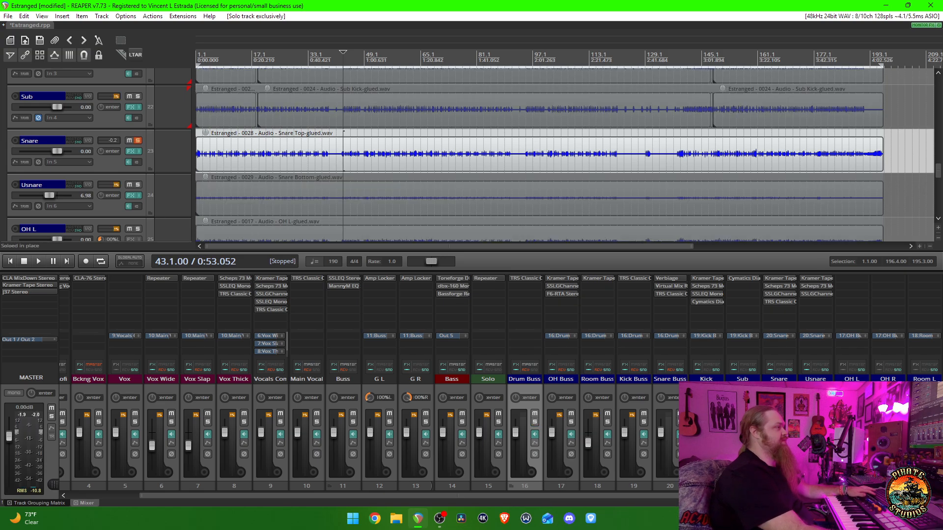
key("space")
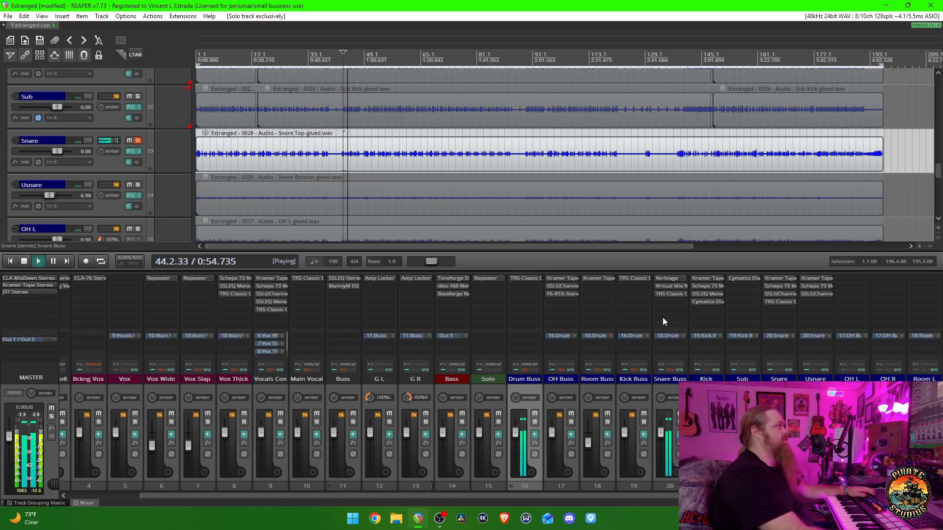
scroll(147, 155, "up", 5)
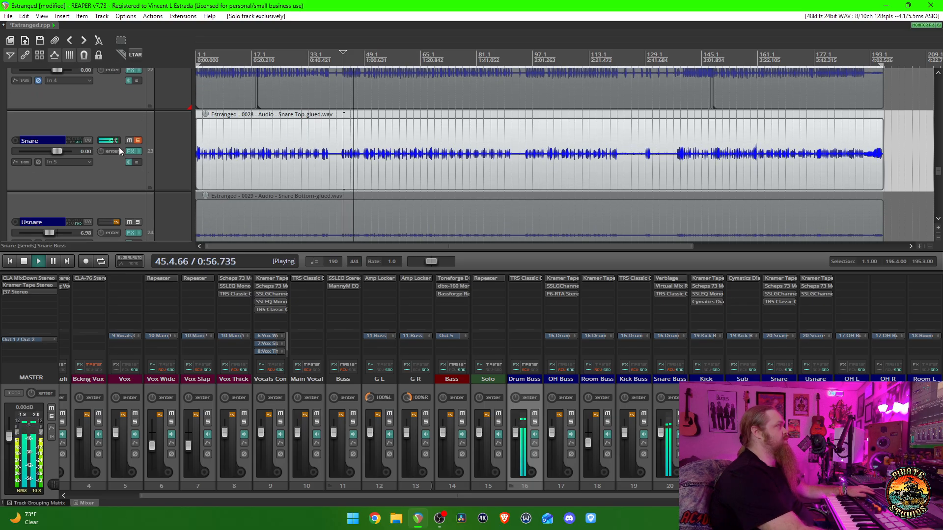
scroll(283, 190, "up", 5)
scroll(283, 191, "up", 4)
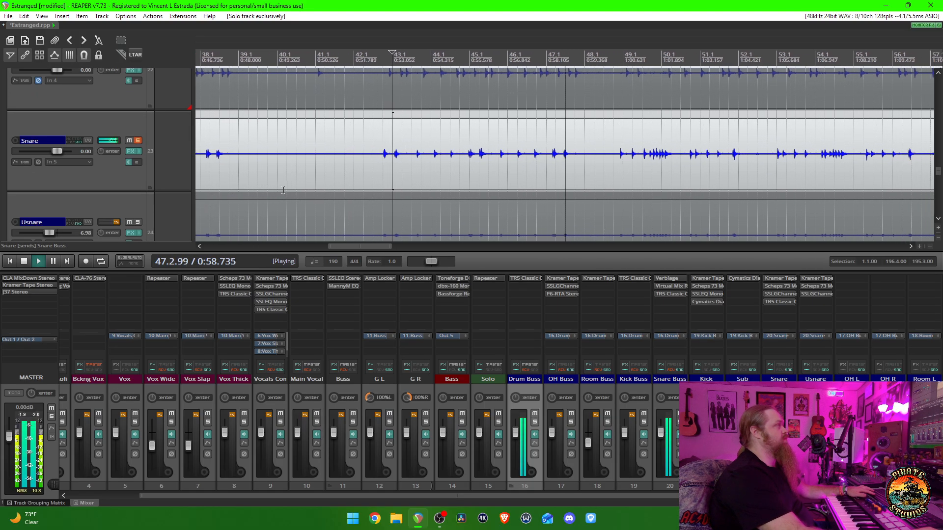
scroll(610, 203, "down", 3)
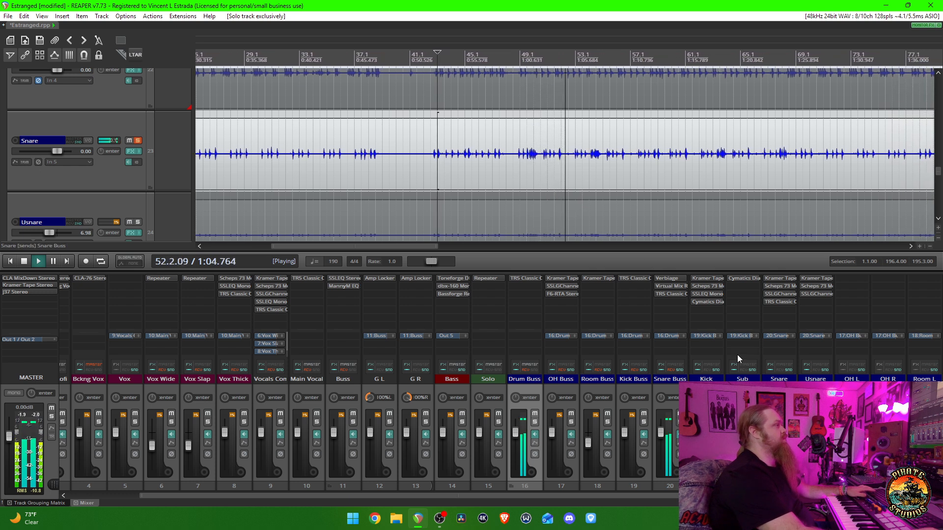
scroll(702, 398, "down", 3)
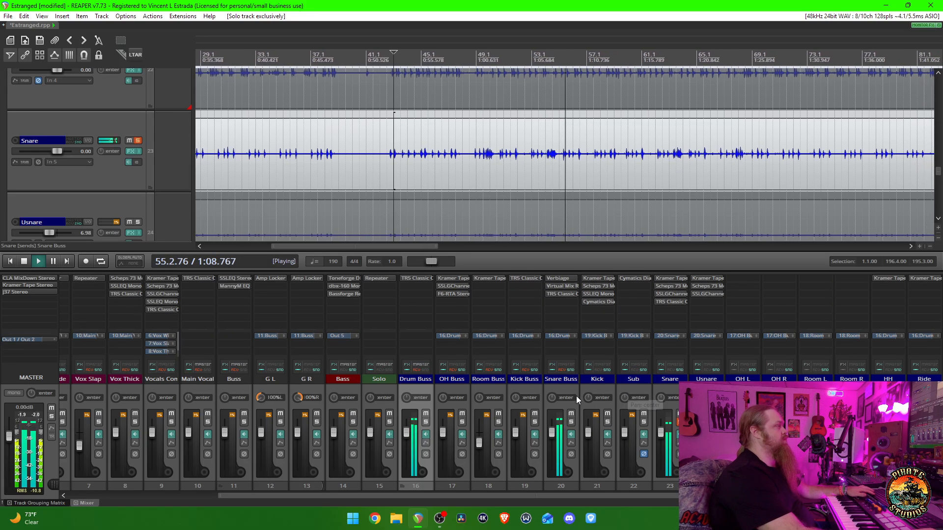
key("space")
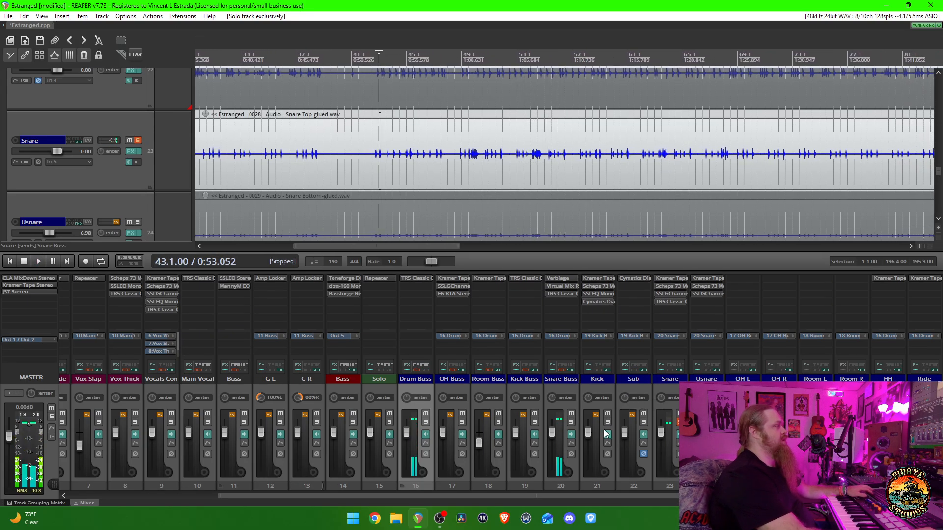
- Solo the Snare Buss exclusively, listen to it from bar 43, and stop playback
left_click(572, 422)
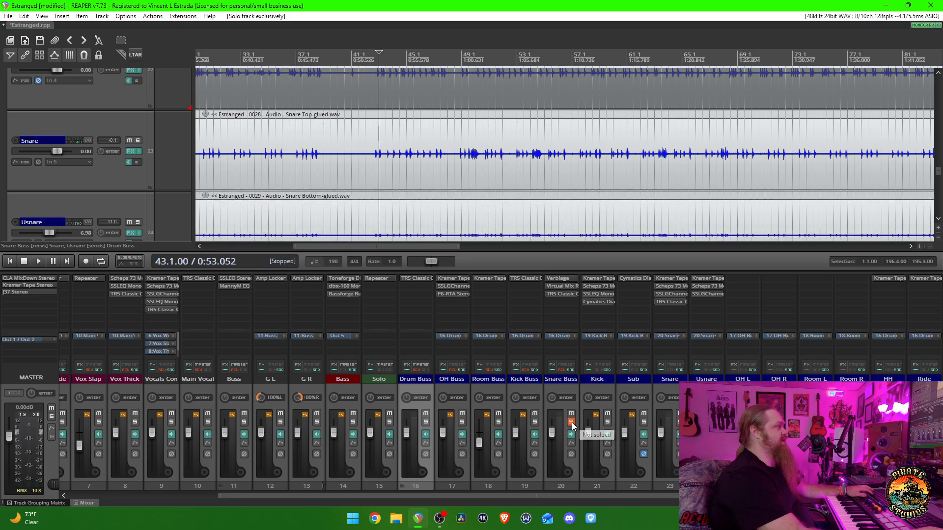
key("space")
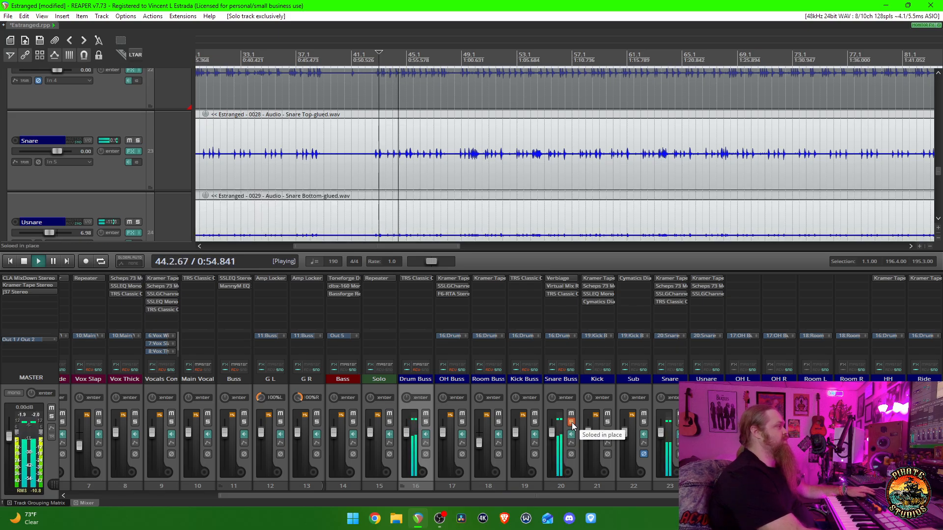
key("space")
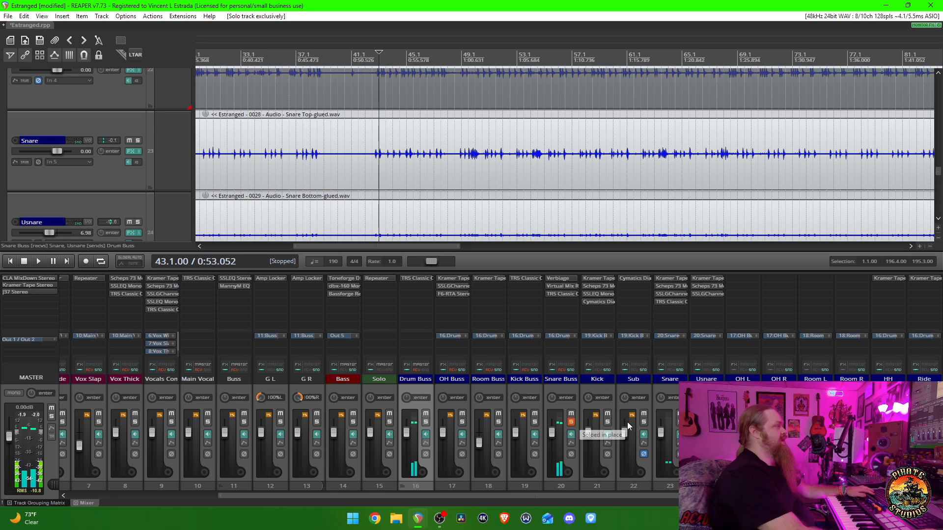
- Open the Verbiage reverb on the Snare Buss and place its window over the arrangement, clear of the mixer faders
left_click(559, 279)
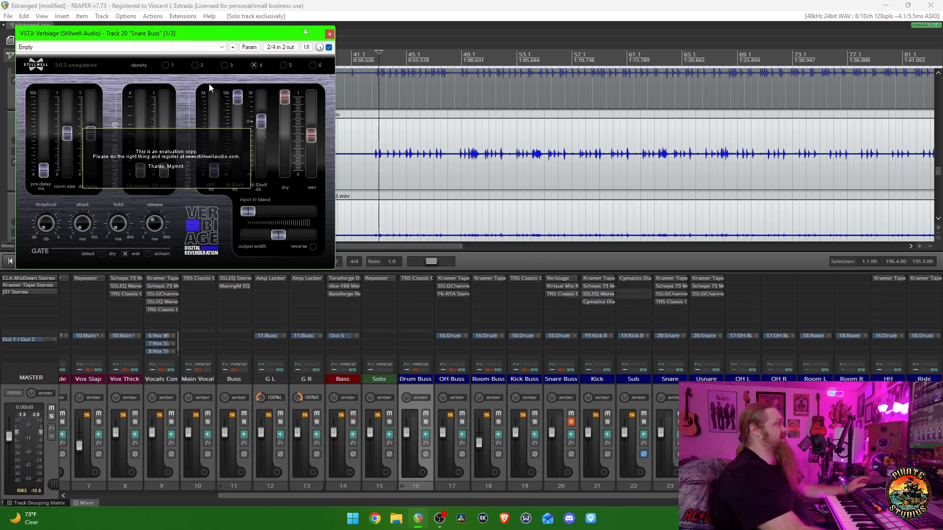
left_click_drag(188, 37, 408, 154)
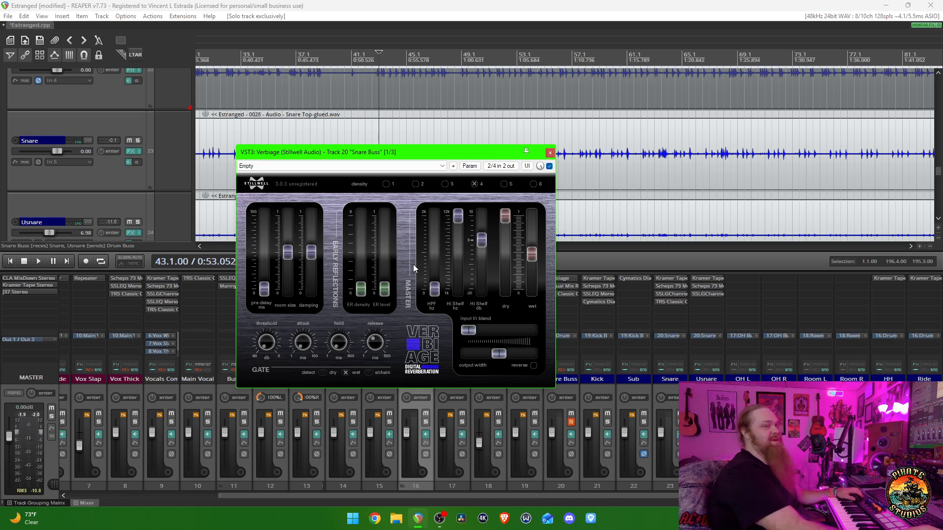
left_click_drag(412, 156, 452, 164)
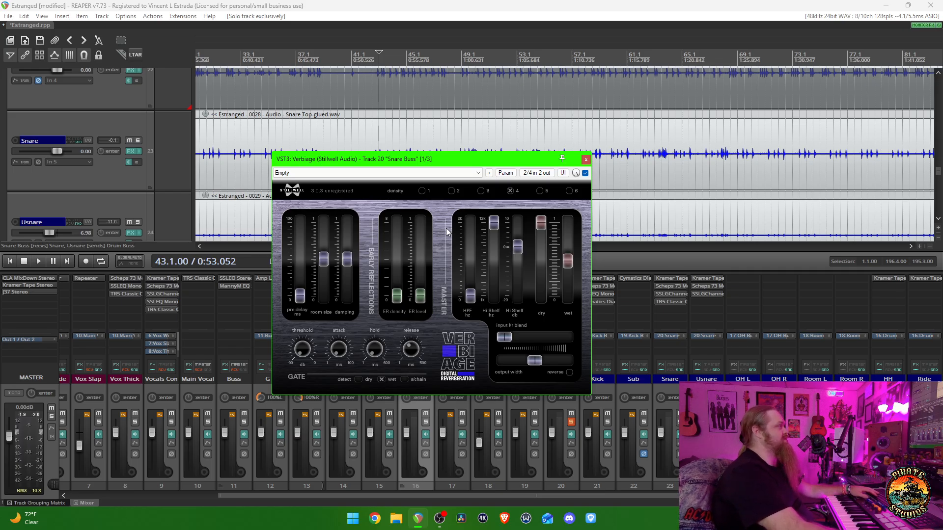
left_click_drag(446, 164, 476, 158)
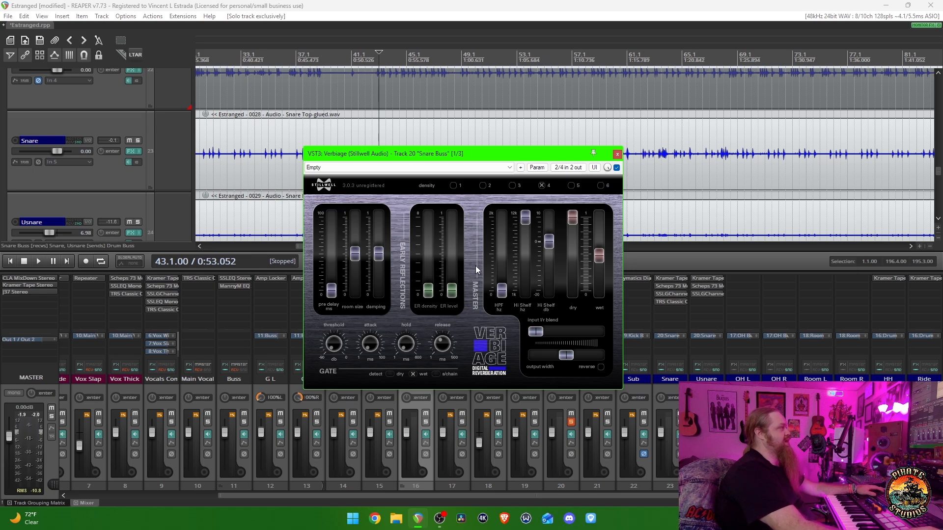
left_click_drag(509, 154, 490, 107)
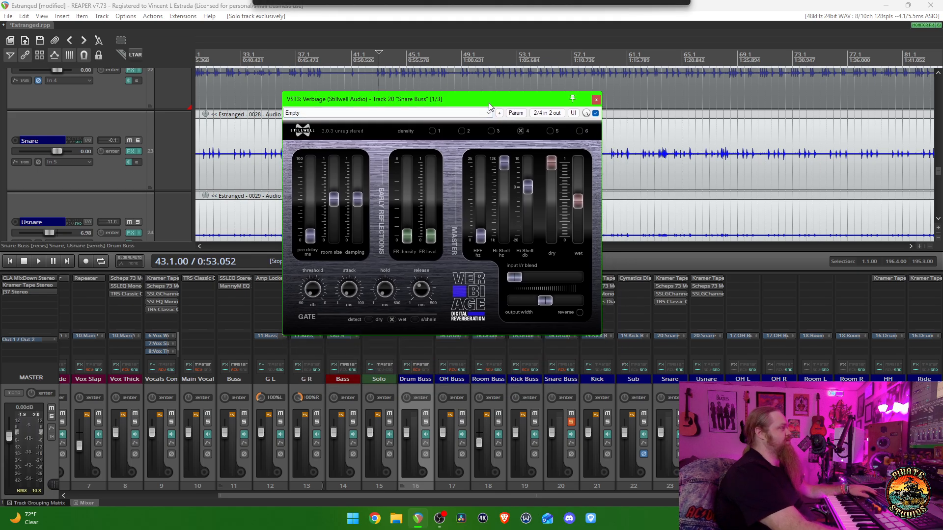
- Compare the soloed Snare Buss with Verbiage bypassed and enabled during playback, stop playback, and close the plugin window
left_click(595, 113)
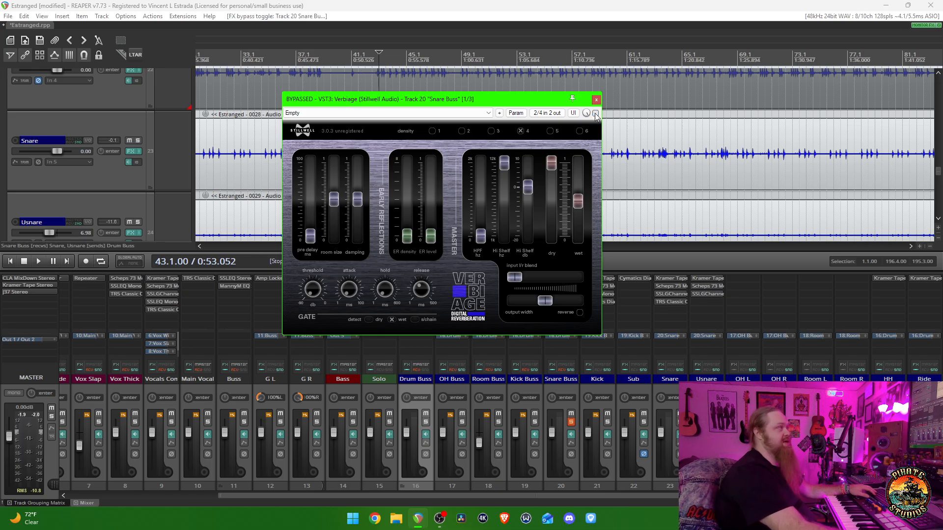
key("space")
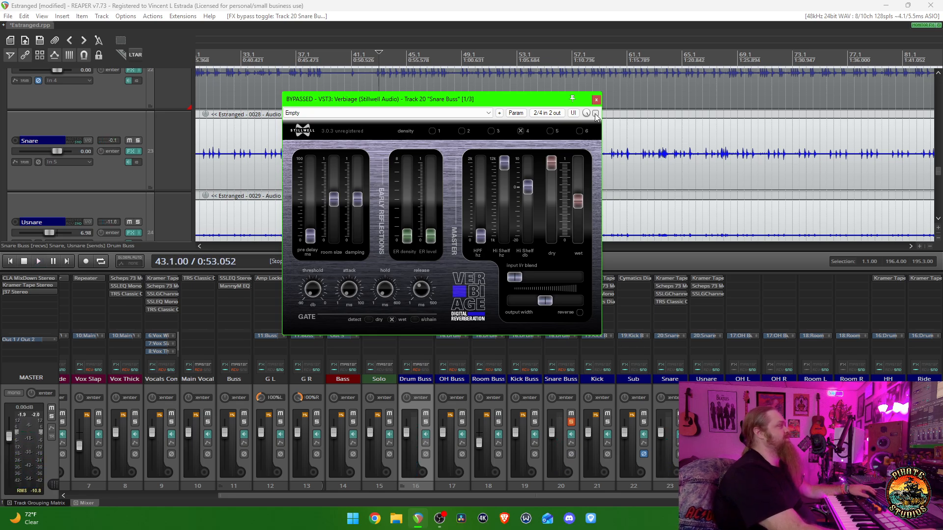
key("space")
left_click(595, 113)
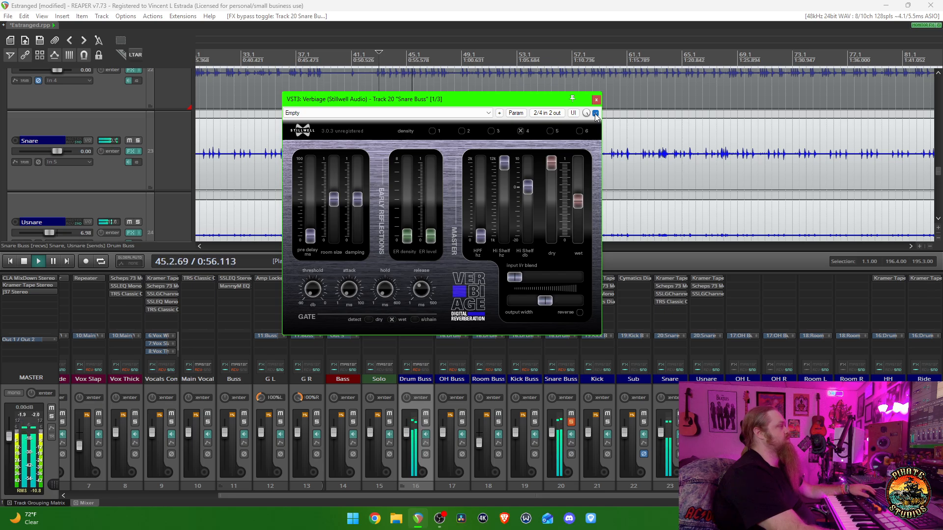
key("space")
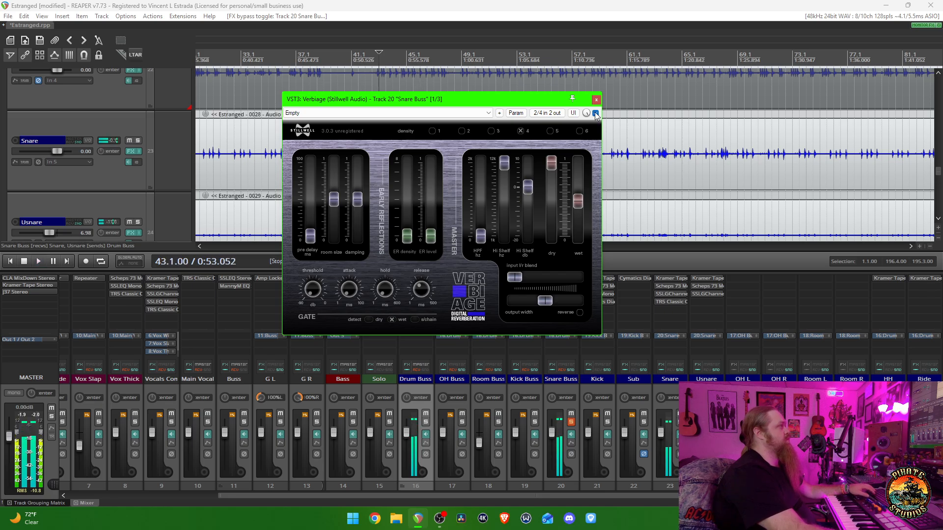
left_click(597, 100)
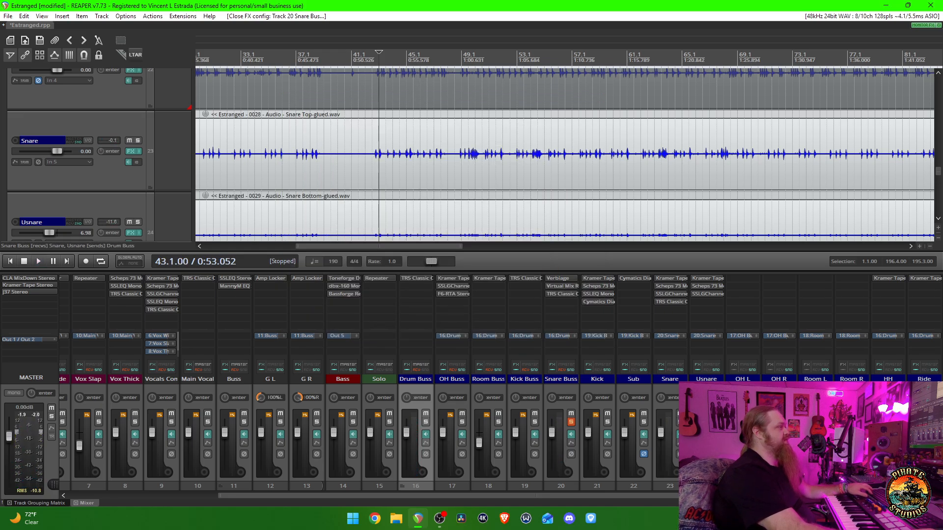
- Listen to the Snare track and the Usnare track from bar 43, each soloed exclusively
left_click(679, 422, "ctrl+alt")
key("space")
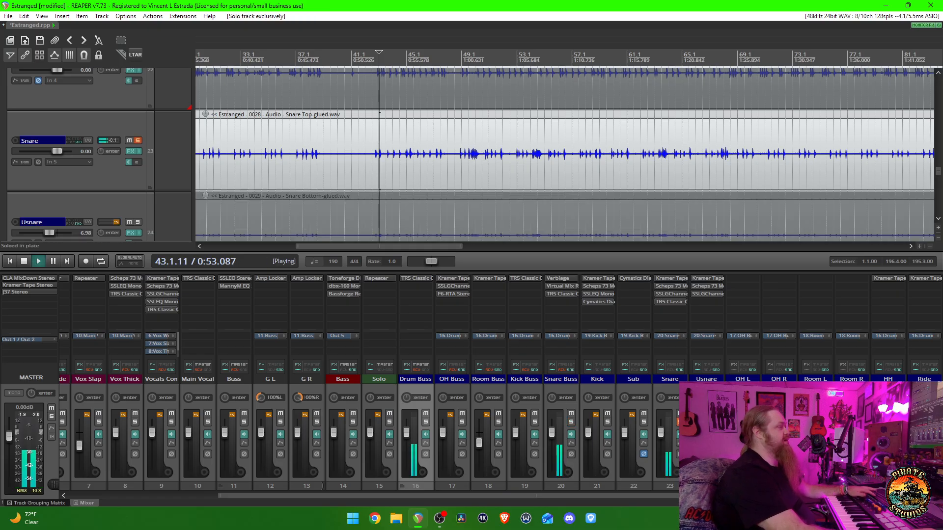
key("space")
left_click(716, 422, "ctrl+alt")
key("space")
key("space")
key("space")
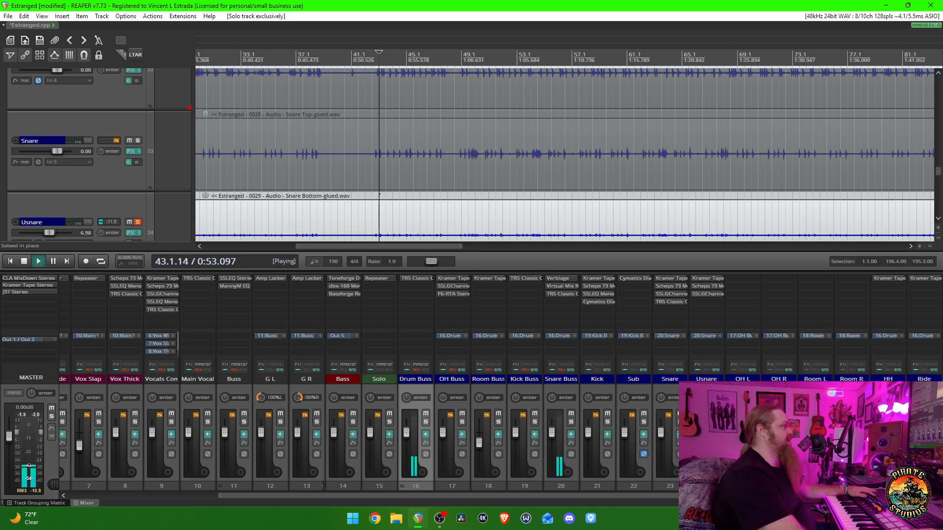
- Compare the soloed Snare Buss with Usnare muted and unmuted, solo Usnare exclusively, and stop playback
left_click(571, 423, "ctrl+alt")
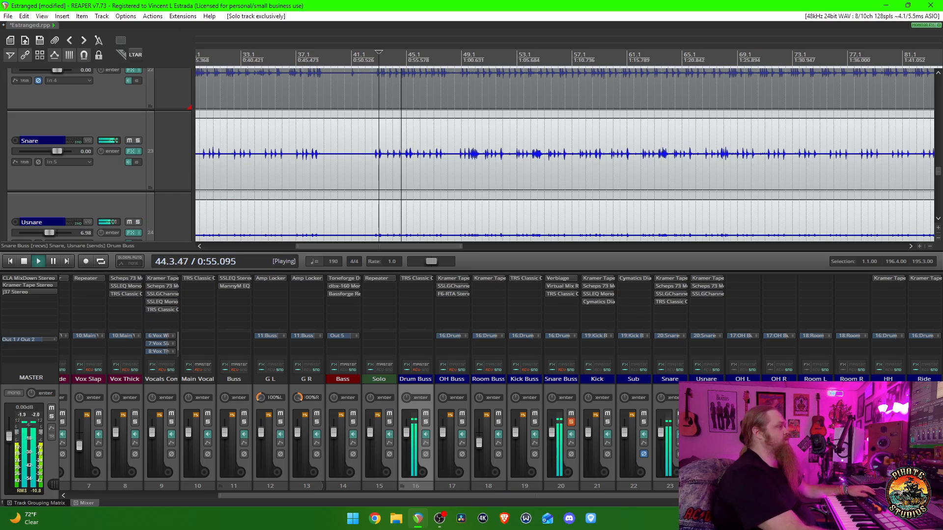
left_click(716, 414)
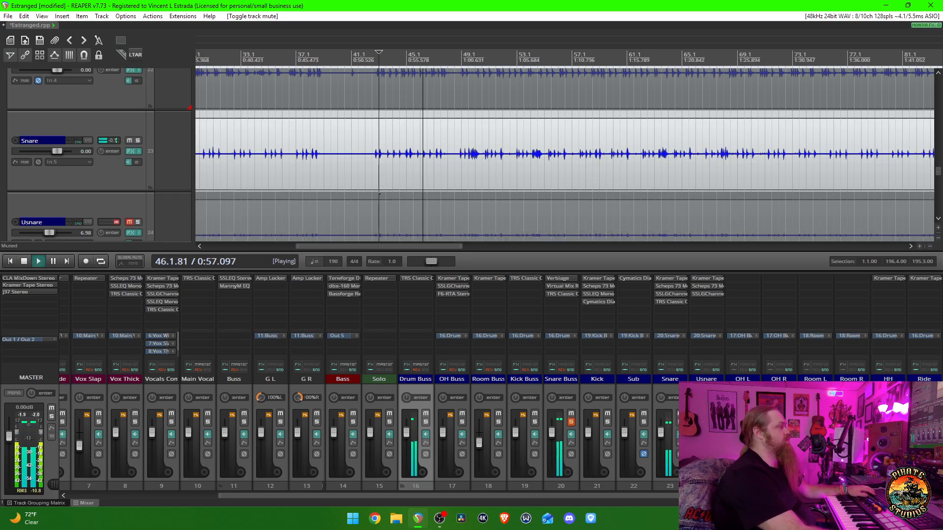
left_click(716, 414)
left_click(716, 421, "ctrl+alt")
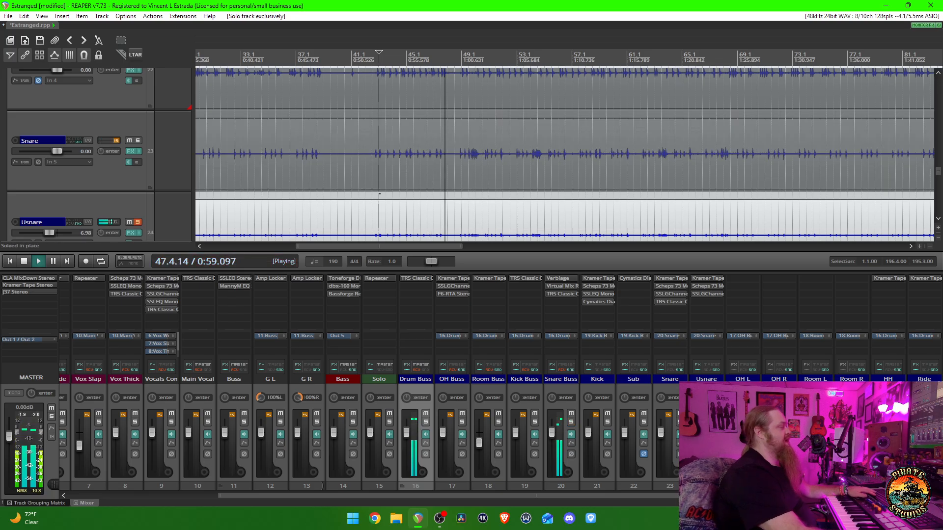
key("space")
- Listen to the soloed Usnare track from about bar 141 with the whole song in view, and stop playback
scroll(571, 204, "down", 4)
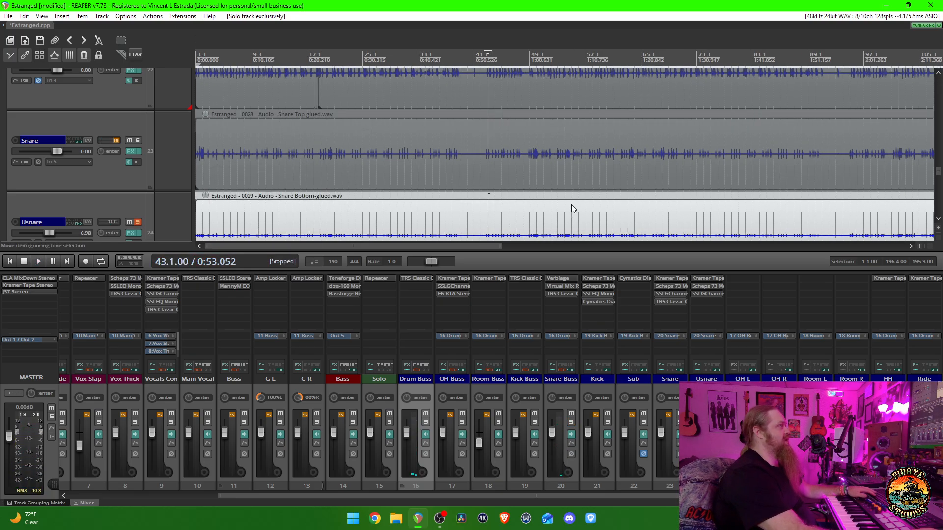
scroll(620, 157, "down", 3)
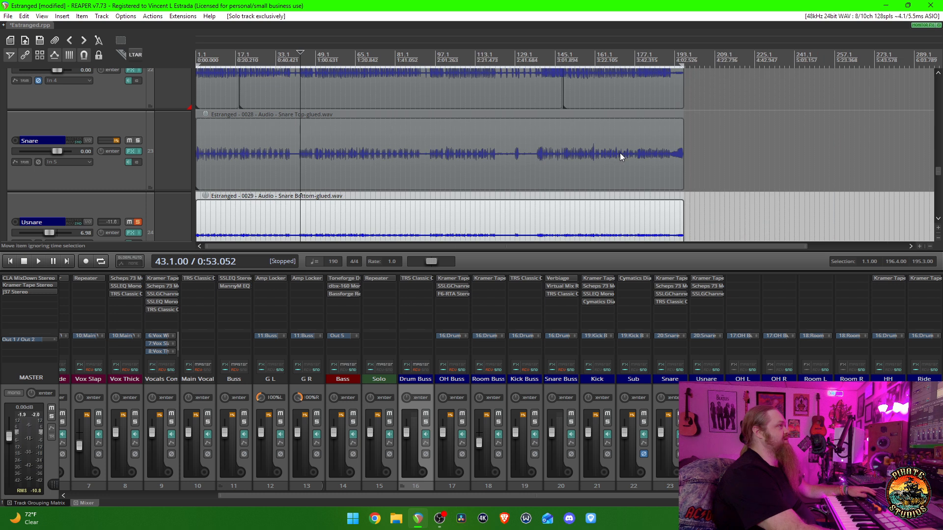
left_click(544, 60)
key("space")
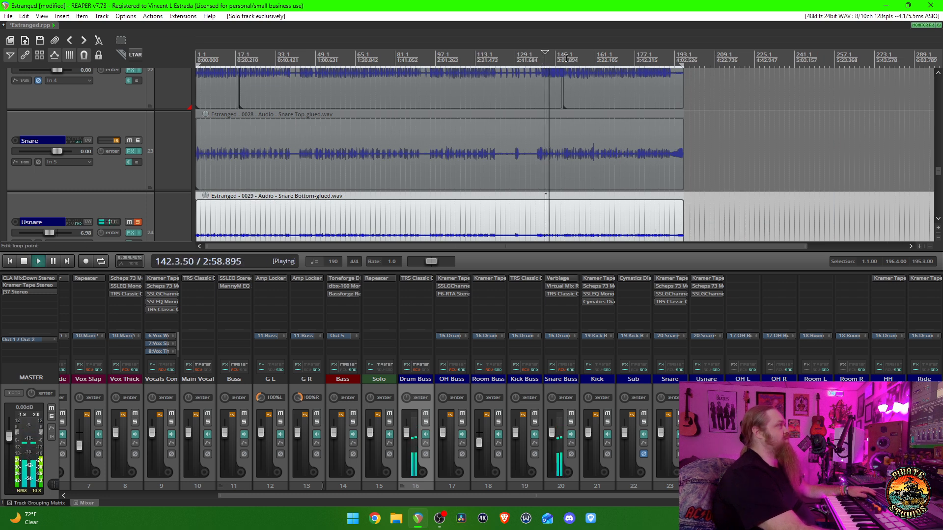
key("space")
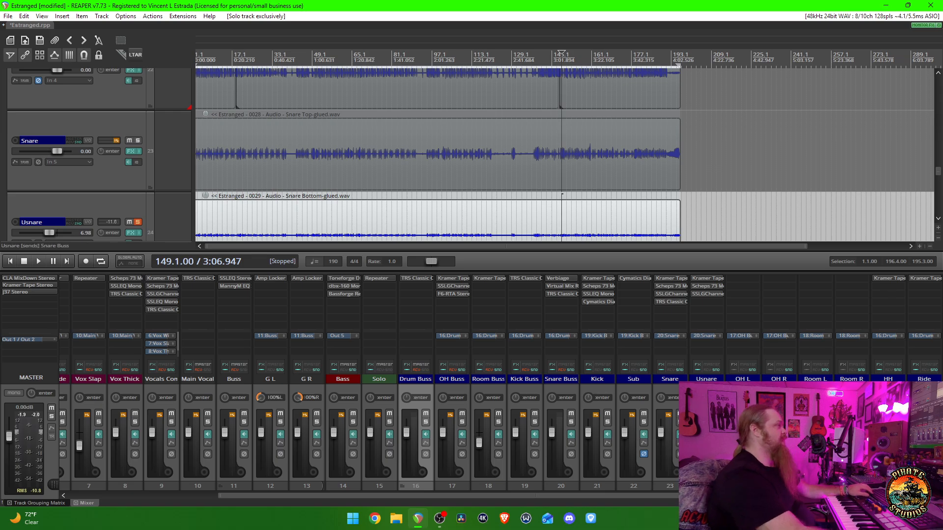
- Solo the OH Buss exclusively, play it from bar 149 with the OH L track shown, and stop playback
left_click(462, 422)
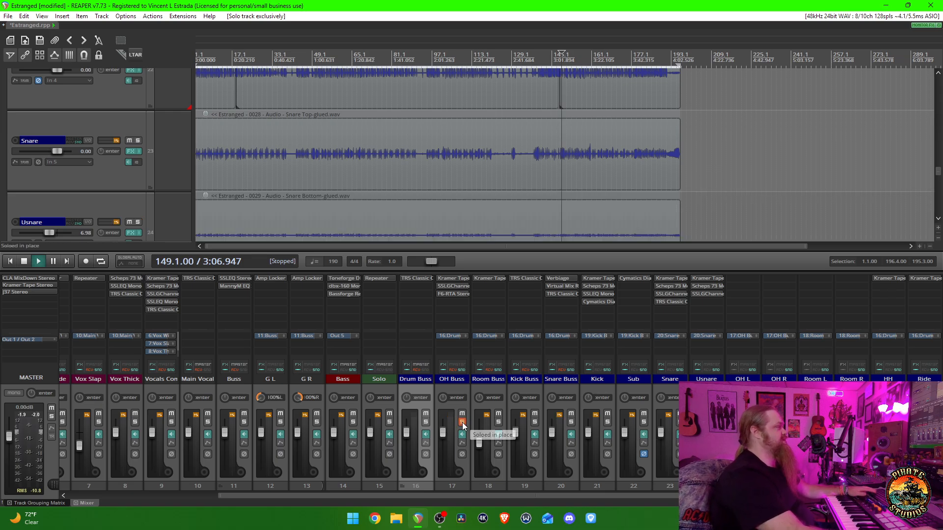
key("space")
left_click(743, 380)
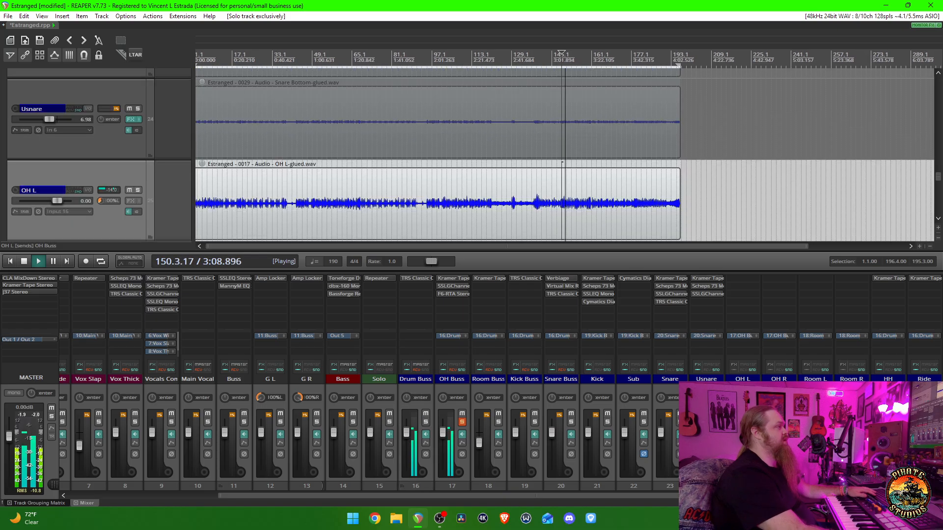
scroll(459, 163, "down", 3)
key("space")
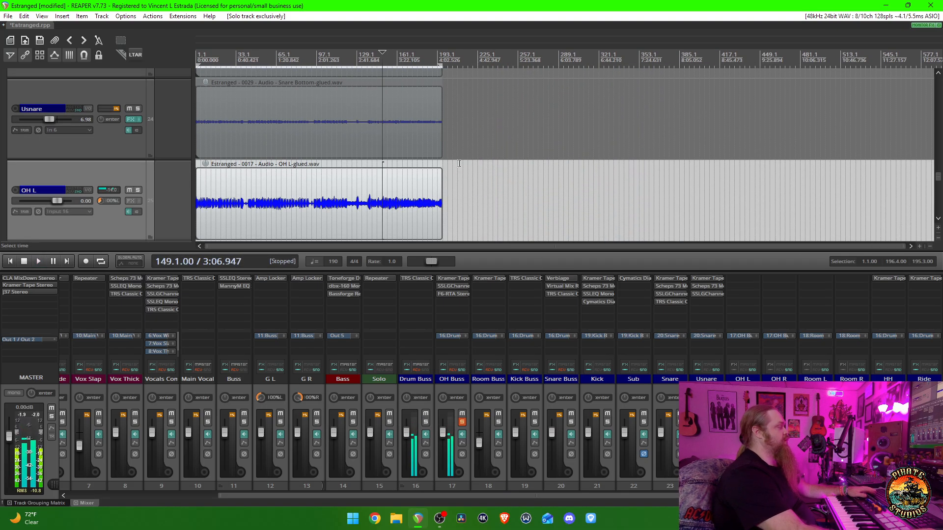
- Play the soloed overheads from the start of the song while viewing the OH L and OH R waveforms, and stop playback
key("Home")
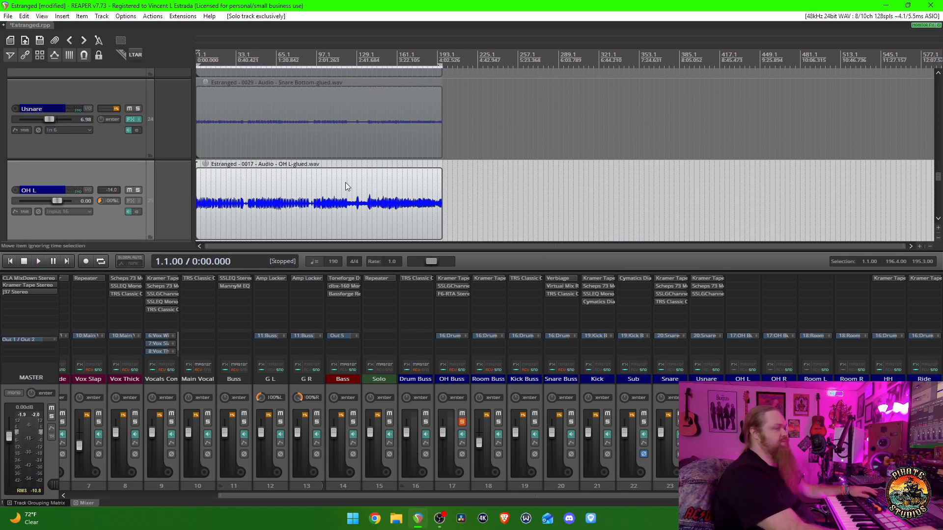
scroll(352, 182, "up", 4)
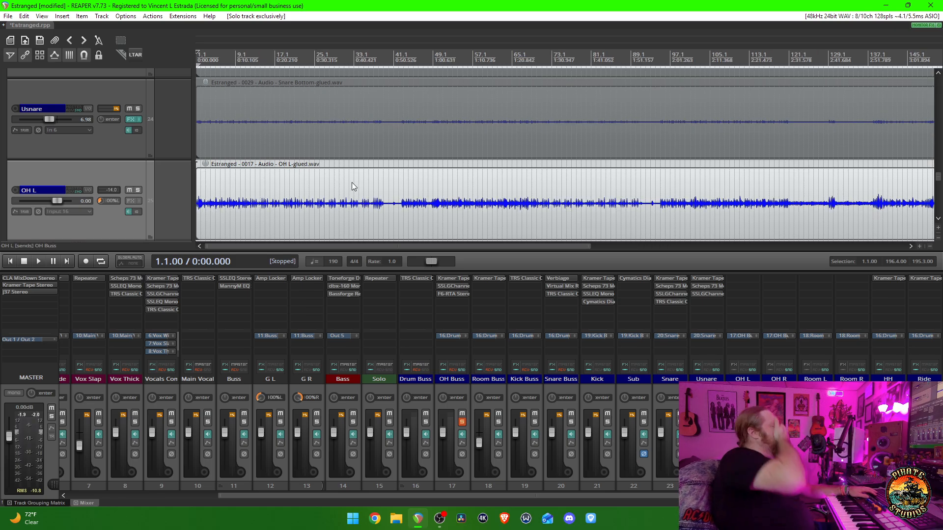
key("space")
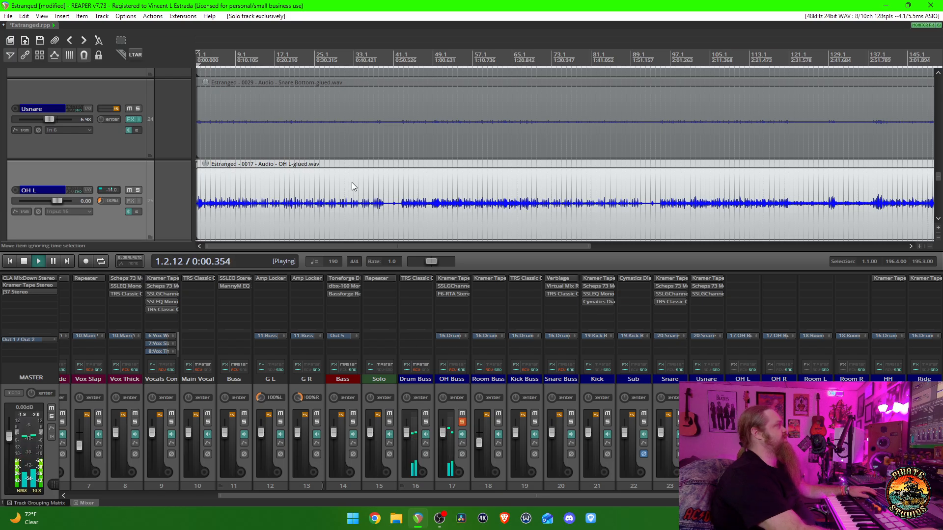
scroll(137, 197, "down", 2)
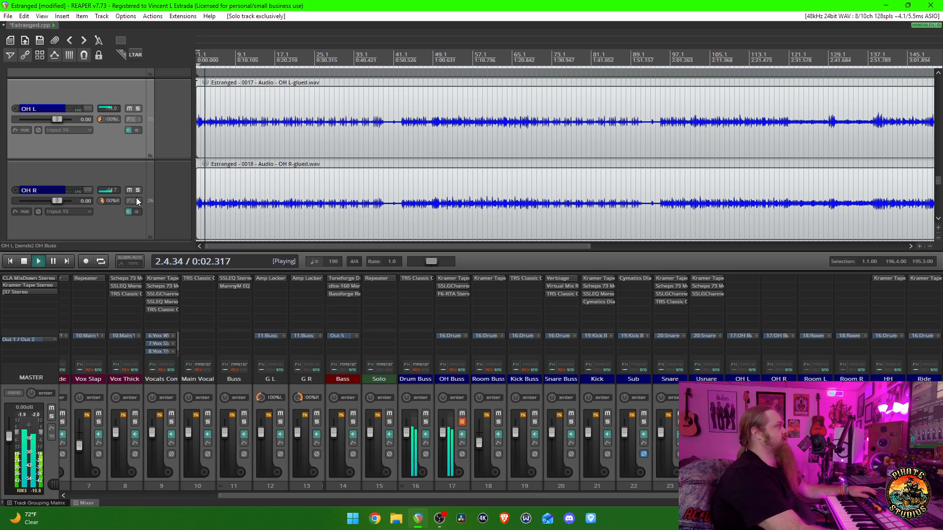
scroll(137, 197, "up", 1)
scroll(143, 192, "down", 1)
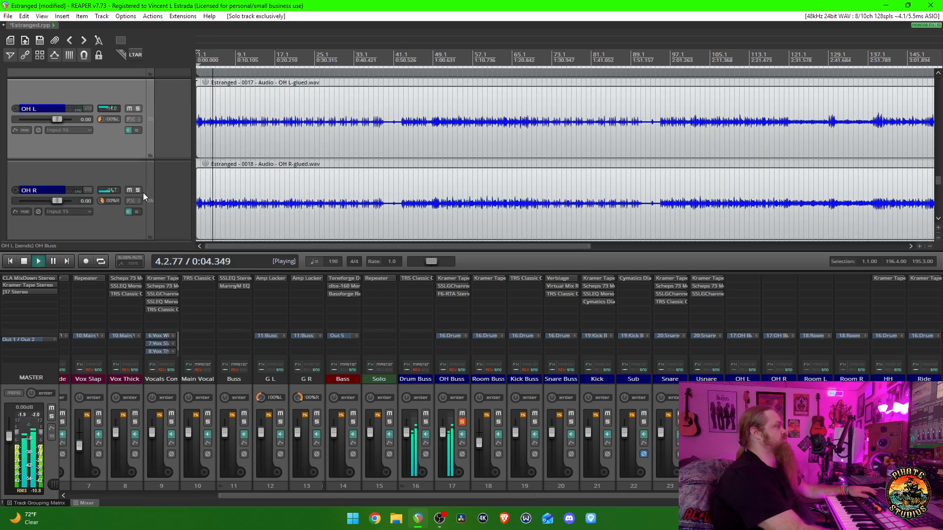
key("space")
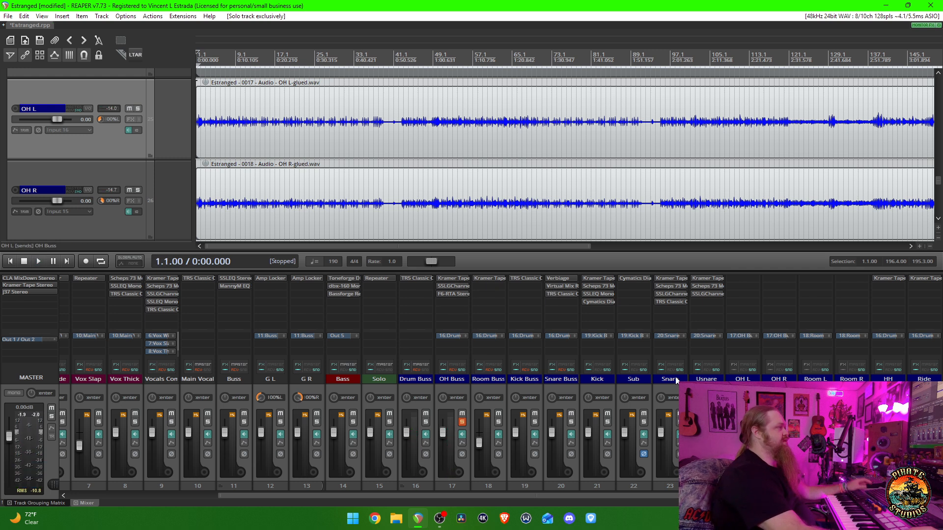
- Solo the Snare track exclusively, bypass Verbiage on the Snare Buss, and play from the start of the song
left_click(679, 422)
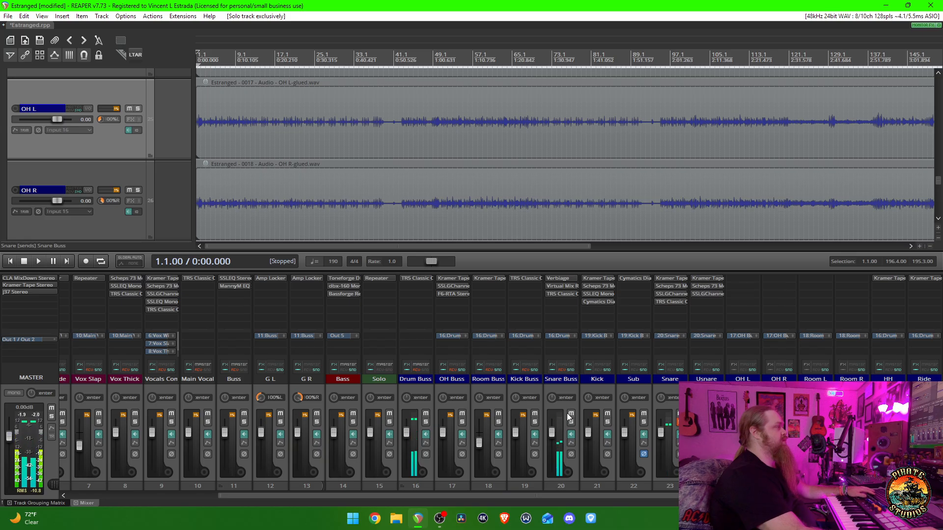
left_click(568, 278, "shift")
key("space")
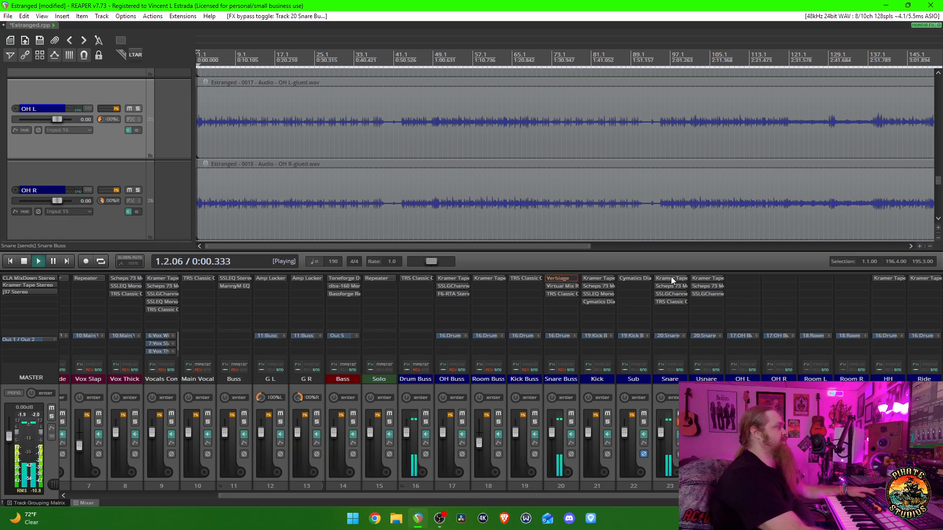
- Open the Kramer Tape Stereo plugin on the Snare track and move its window toward the middle of the arrangement
left_click(671, 279)
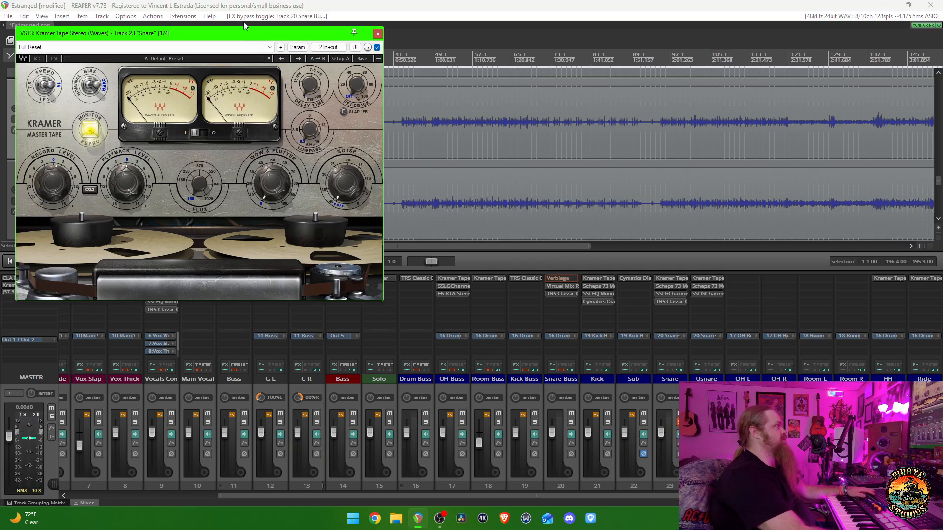
left_click_drag(241, 30, 444, 83)
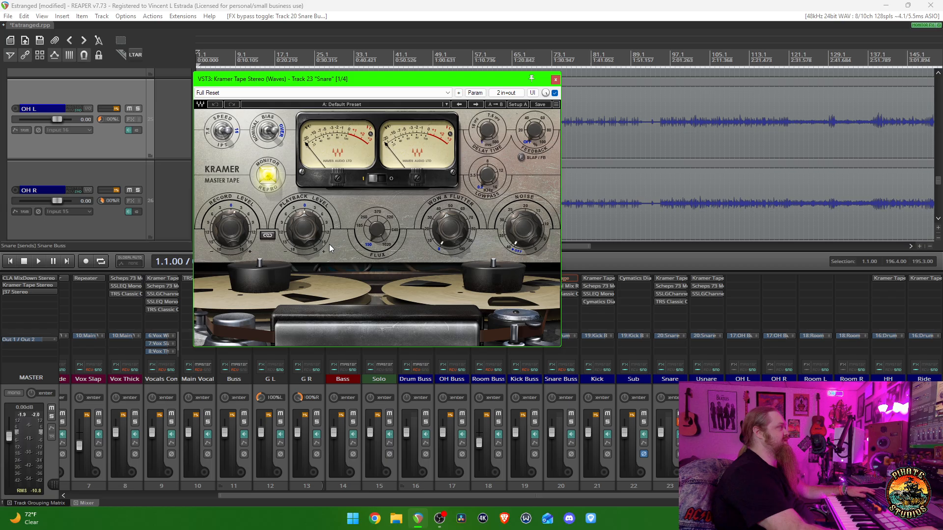
- Close Kramer Tape Stereo, open Scheps 73 Mono on the Snare track, move its window over the arrangement's middle, and start playback
left_click(556, 79)
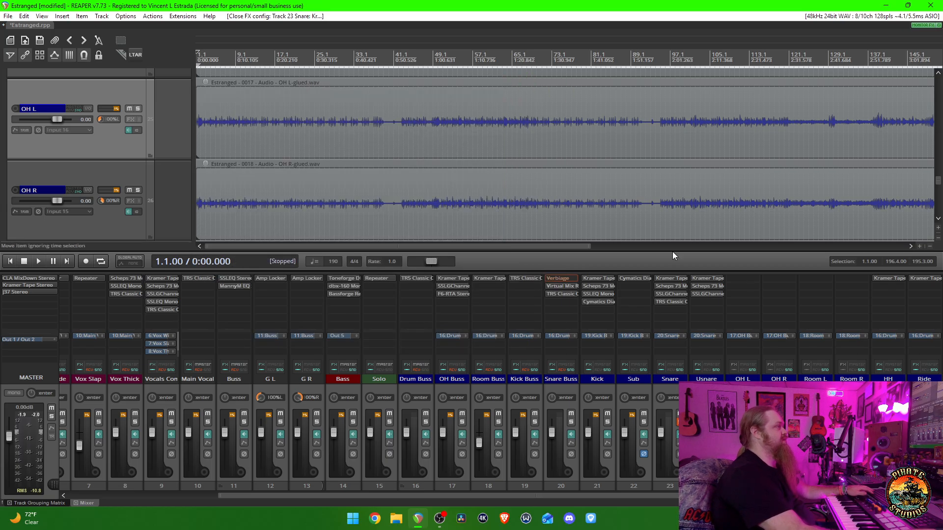
left_click(672, 285)
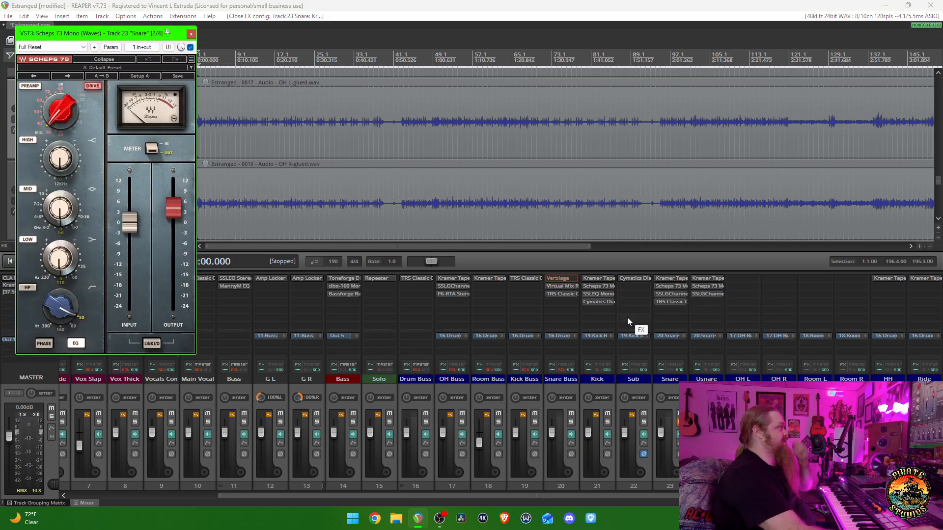
left_click_drag(107, 33, 467, 126)
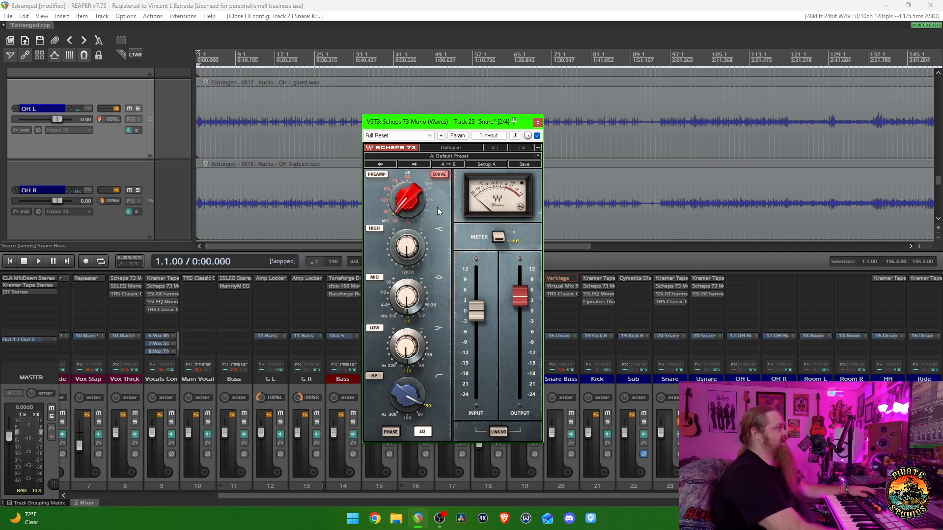
key("space")
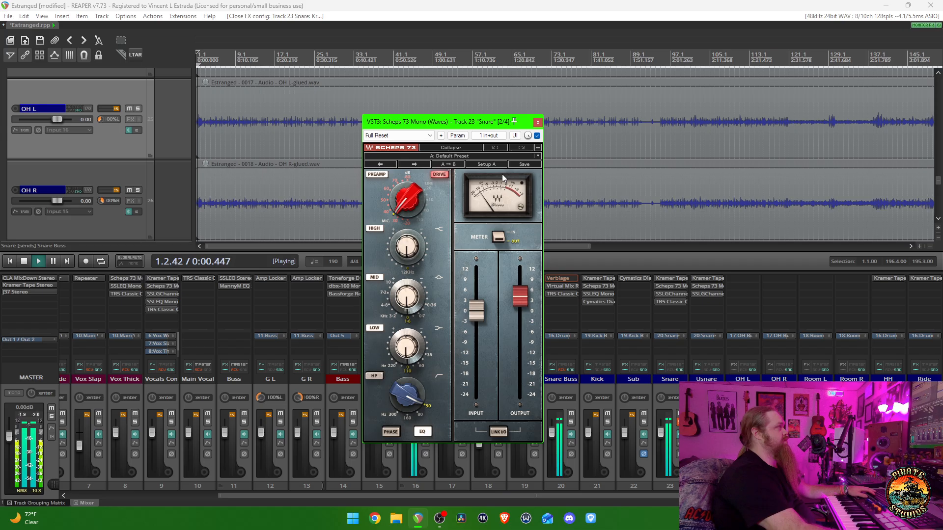
- Compare the snare with the Scheps 73 preamp Drive off and on during playback, and undo the plugin change
left_click(441, 175)
key("space")
key("space")
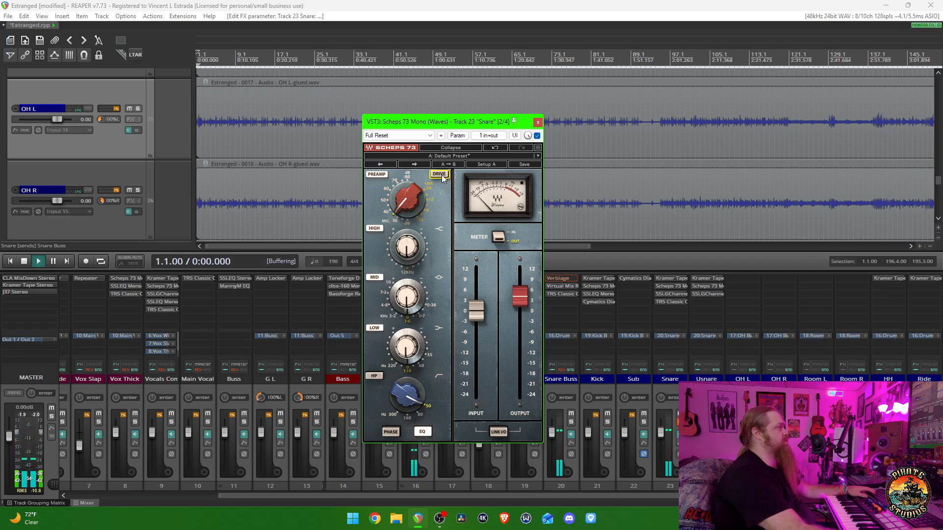
key("space")
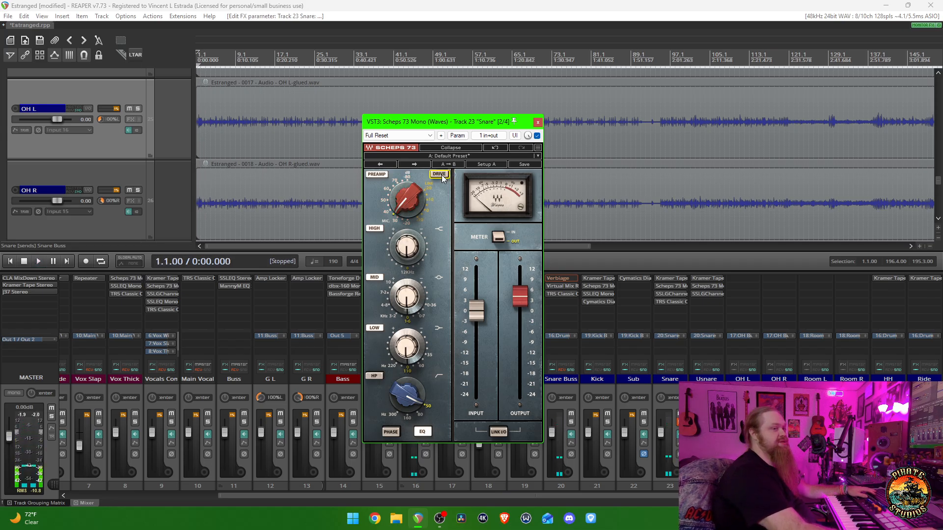
left_click(440, 174)
key("space")
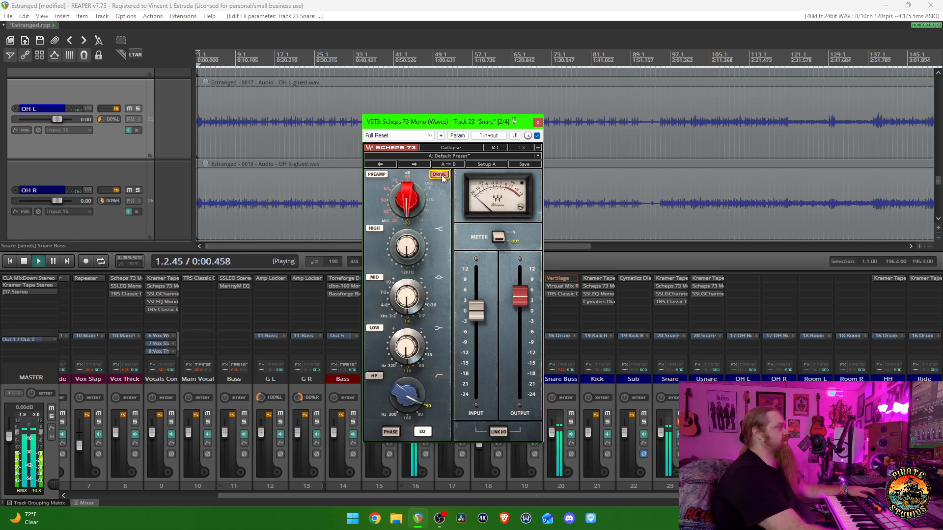
key("space")
key("ctrl+z")
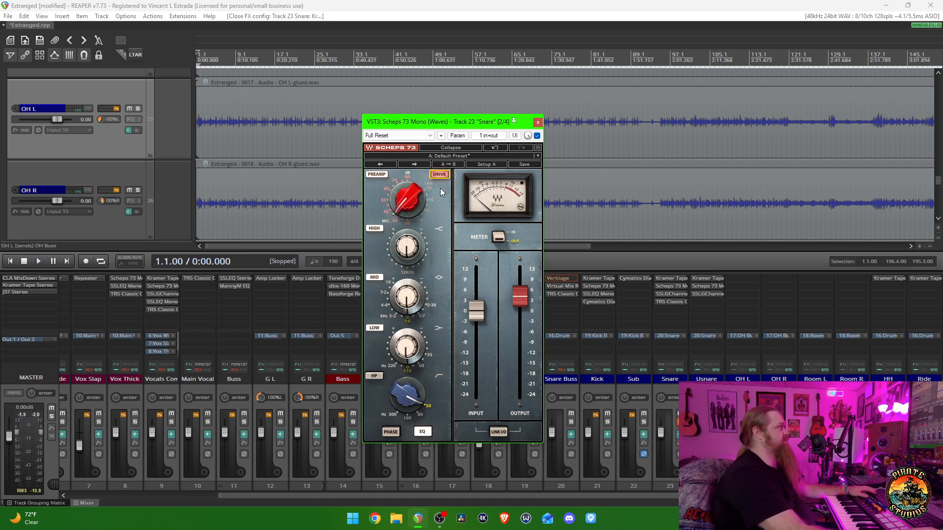
key("space")
key("space")
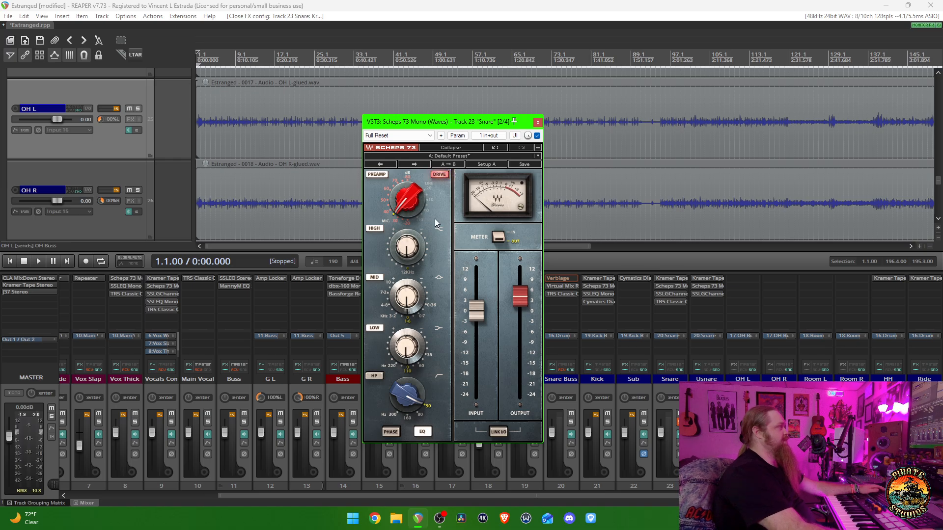
- Replace the Scheps 73 window with SSLGChannel Mono from the Snare track, shift it toward the middle, and play the snare briefly
key("Escape")
left_click(669, 294)
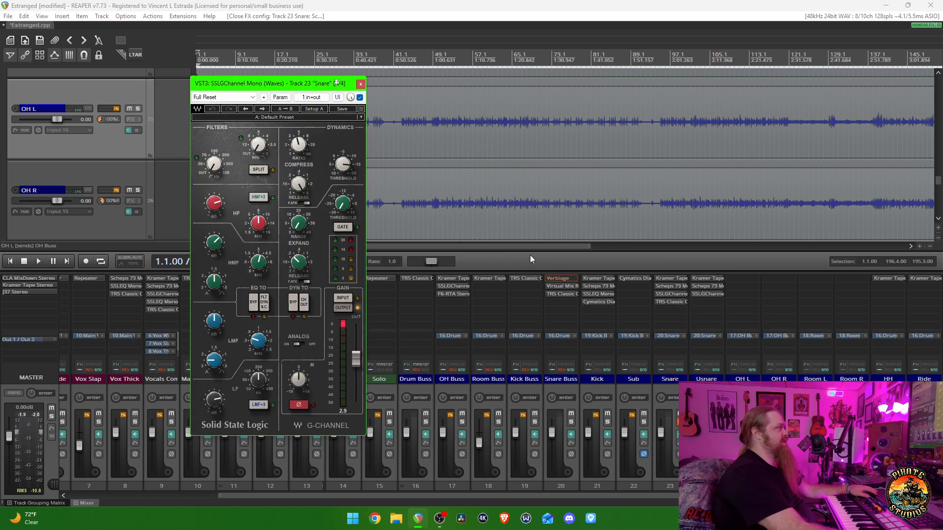
left_click_drag(282, 84, 373, 95)
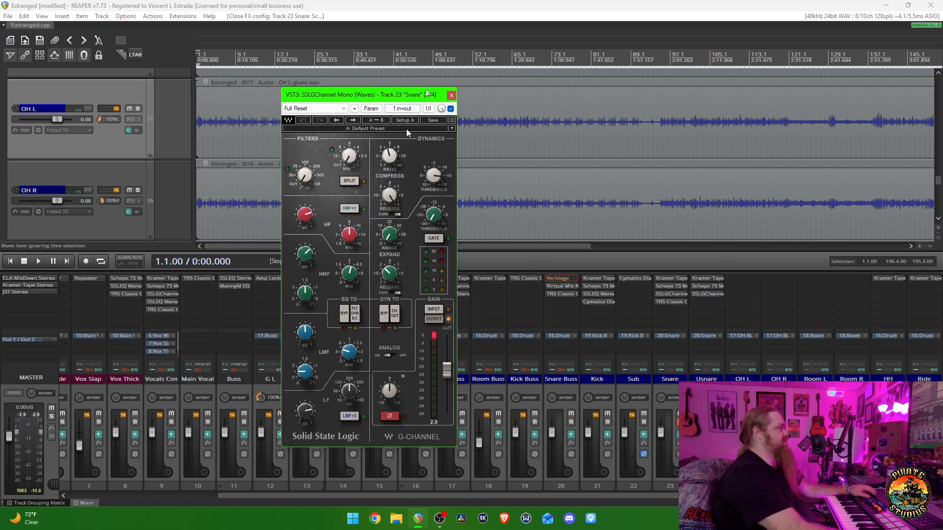
key("space")
- Compare the snare with SSLGChannel bypassed and active while playing from the start of the song
key("space")
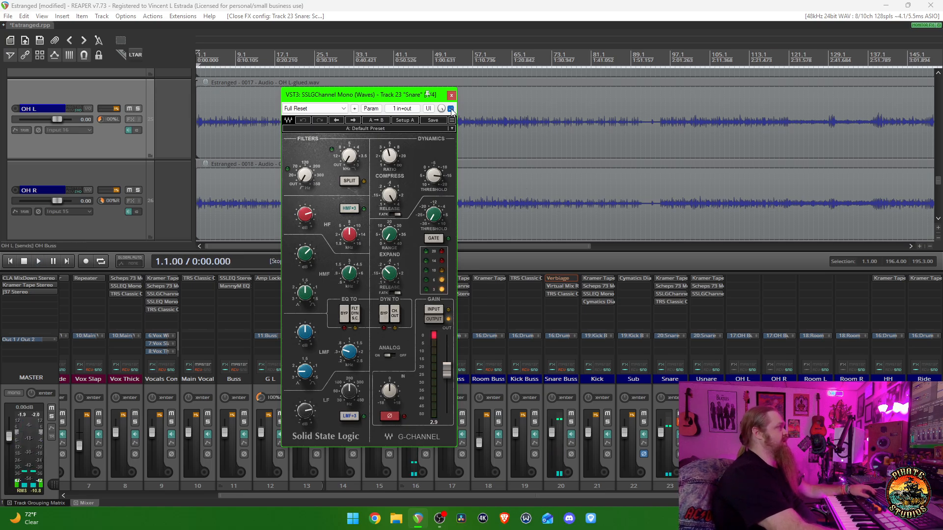
left_click(451, 109)
key("space")
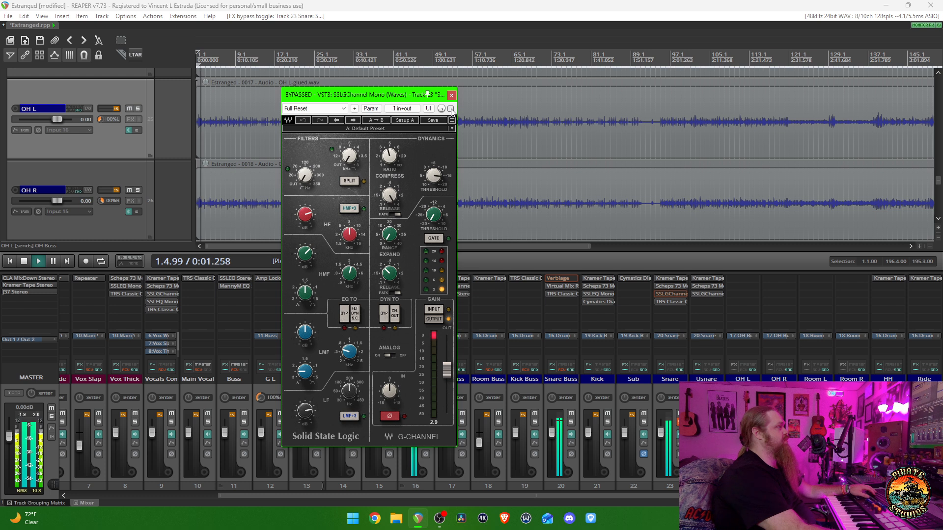
left_click(451, 109)
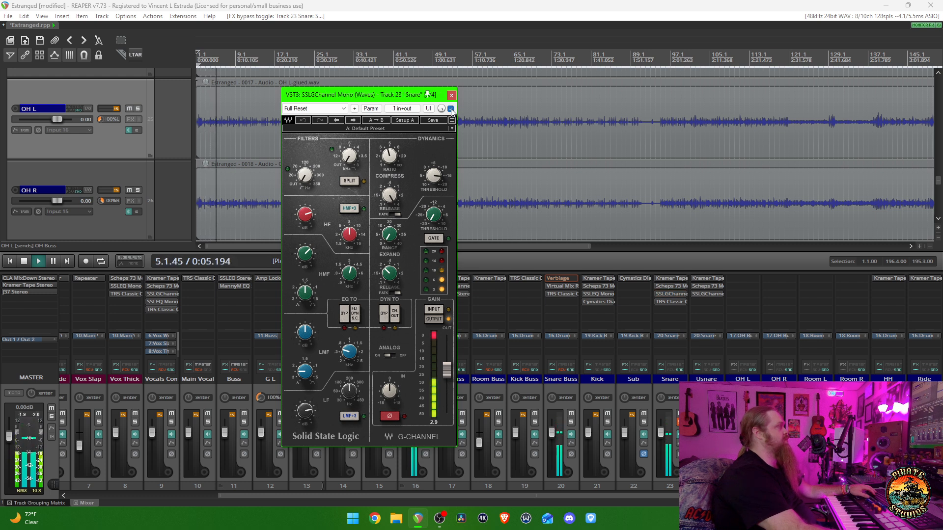
key("space")
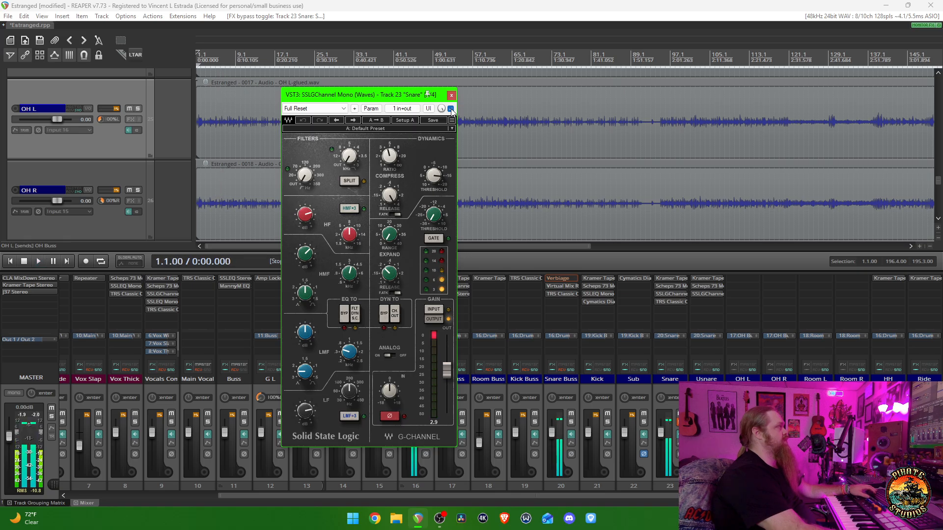
- Play the snare from the song start to examine the SSLGChannel dynamics section and its meters, and close the plugin
key("space")
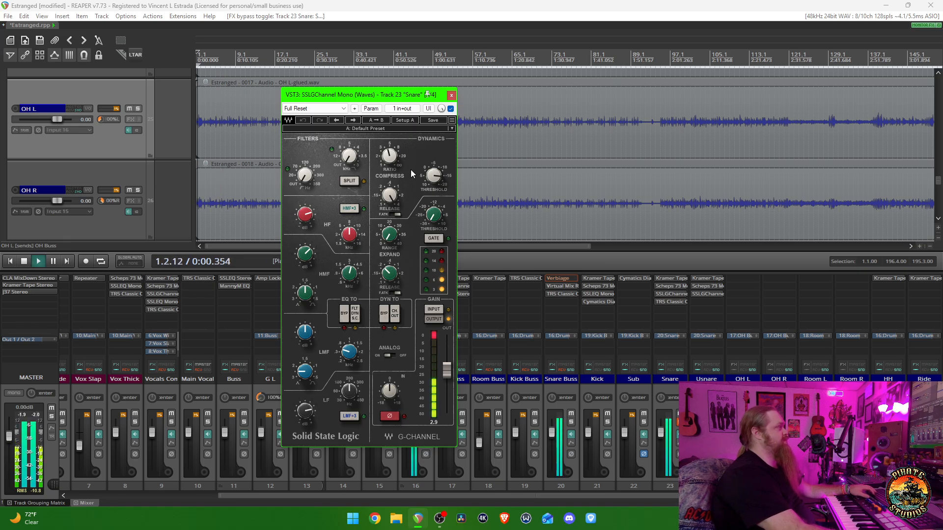
key("space")
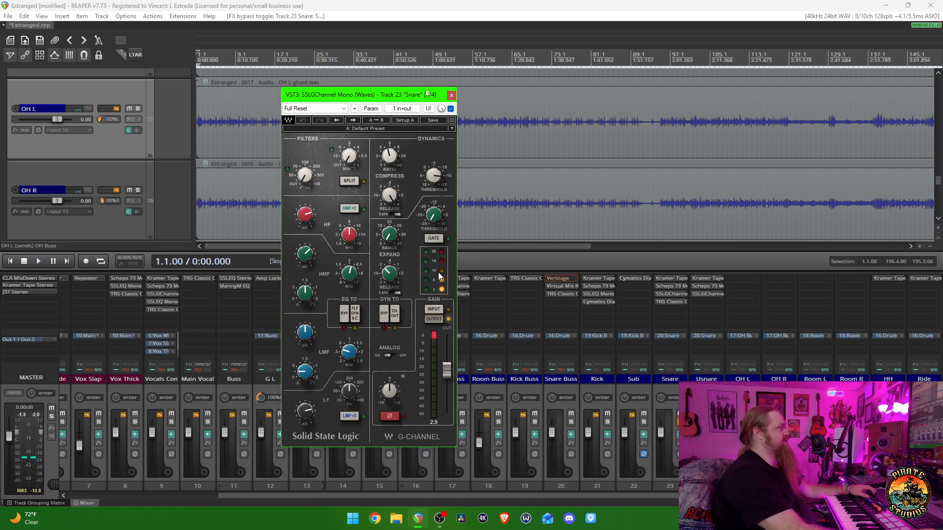
key("space")
key("space")
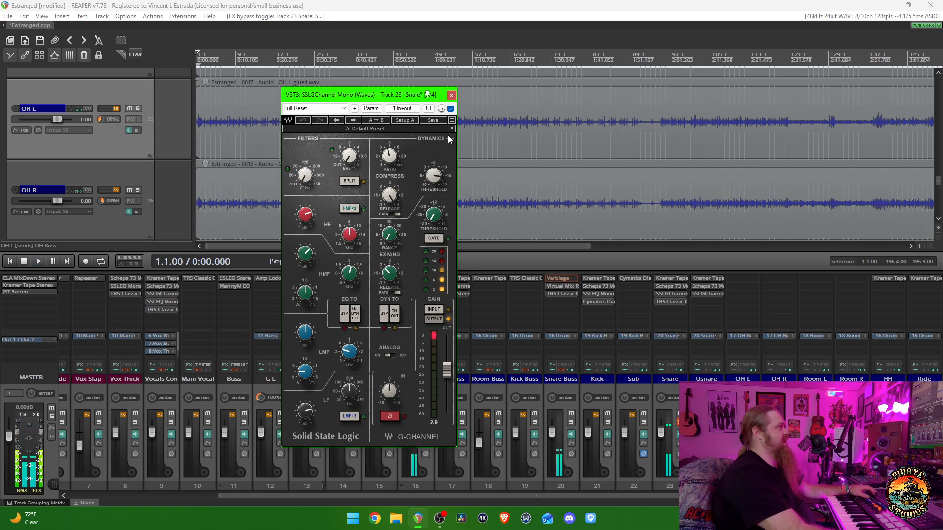
left_click(451, 96)
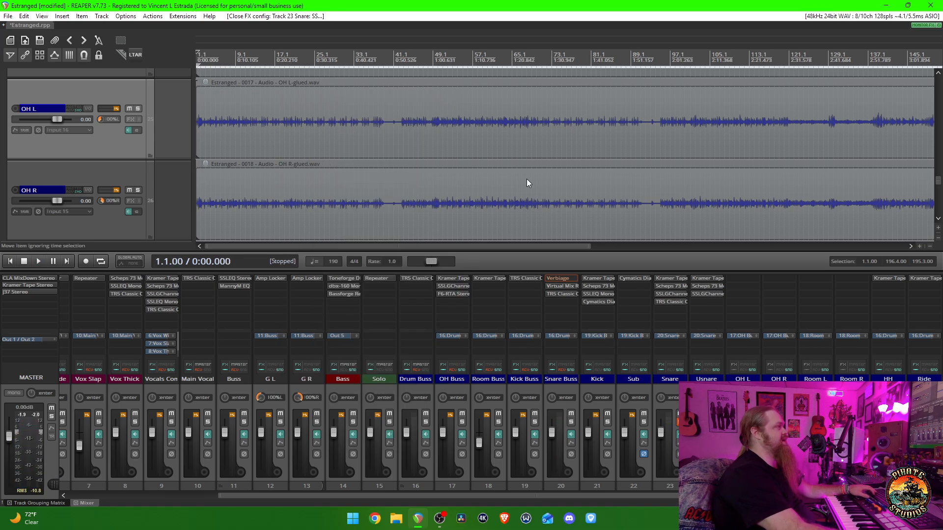
- Open TR5 Classic Clipper on the Snare track, move its window to view its settings, and close it
left_click(670, 302)
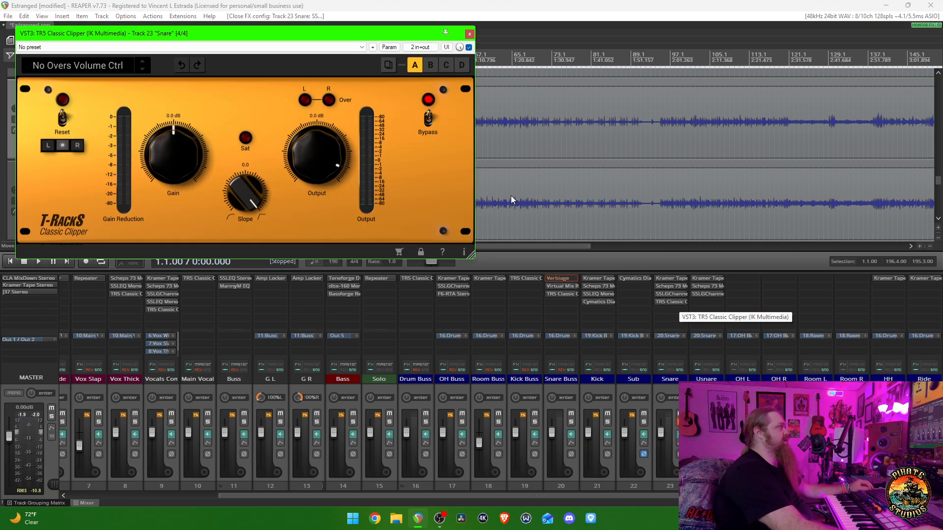
left_click_drag(238, 32, 389, 112)
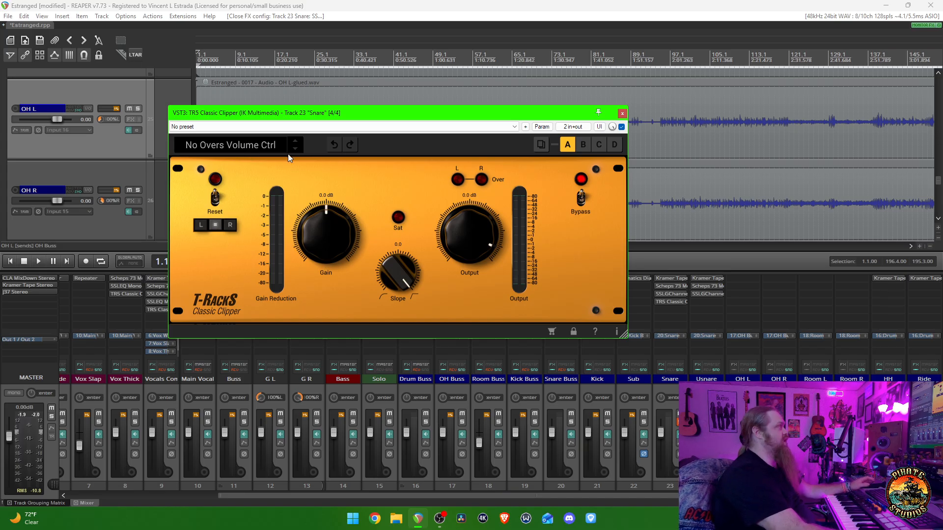
key("Escape")
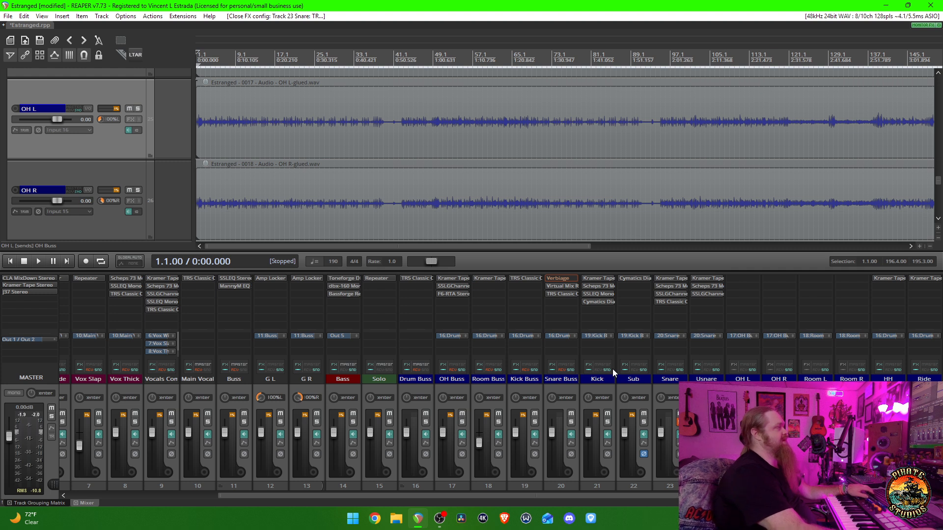
- Solo the Snare Buss exclusively and re-enable its Verbiage plugin
left_click(570, 422, "ctrl+alt")
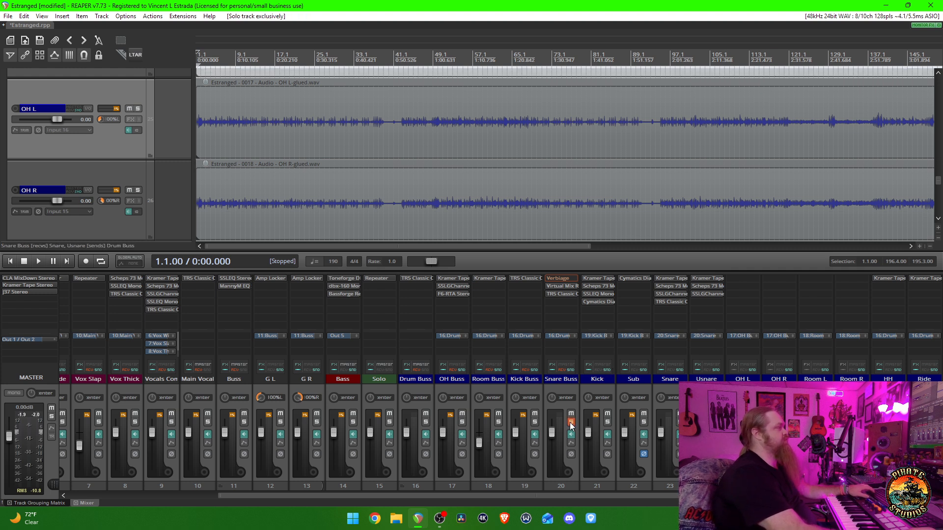
left_click(565, 281, "shift")
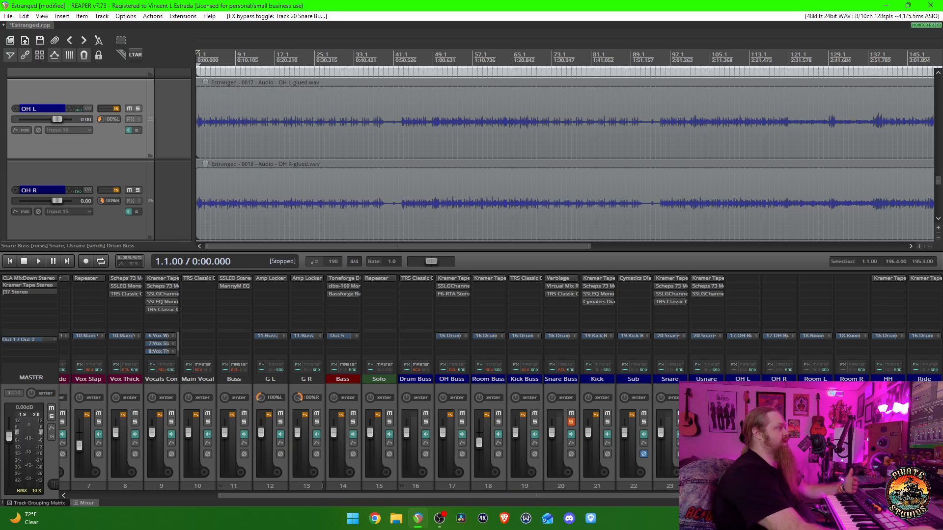
- Open Virtual Mix Rack on the Snare Buss, bring the whole rack into view to examine its modules, and close it
mouse_move(620, 432)
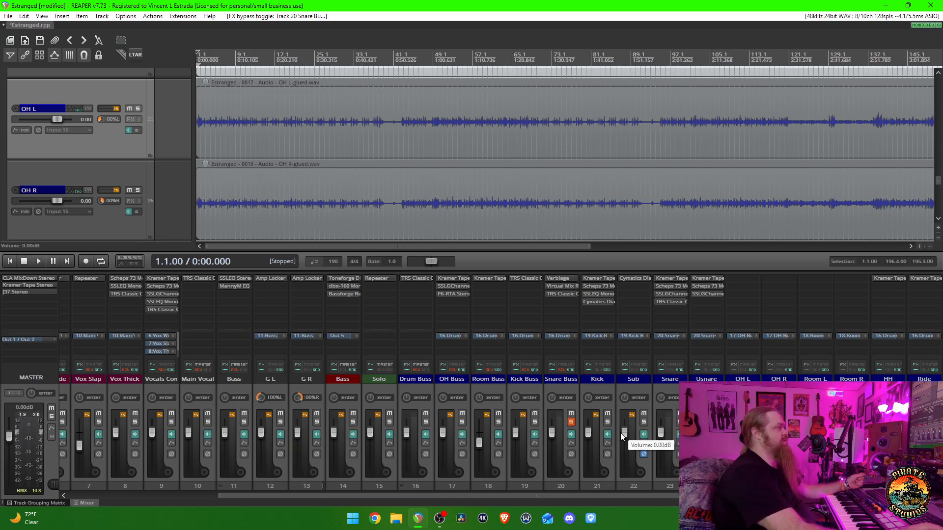
left_click(561, 288)
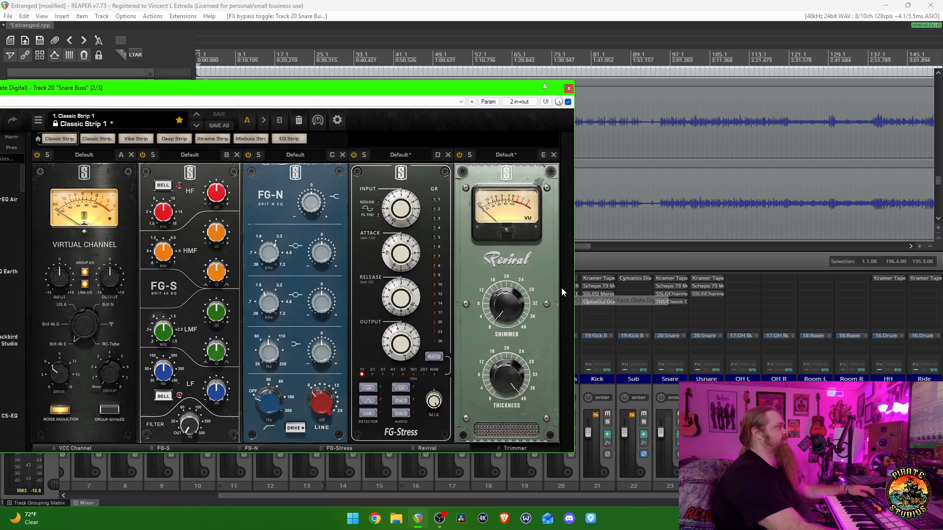
left_click_drag(390, 92, 523, 100)
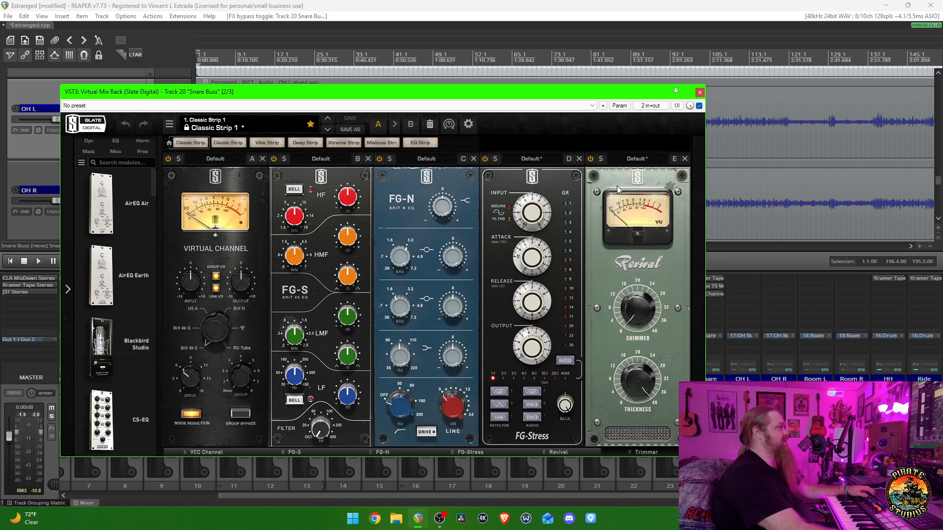
left_click(699, 92)
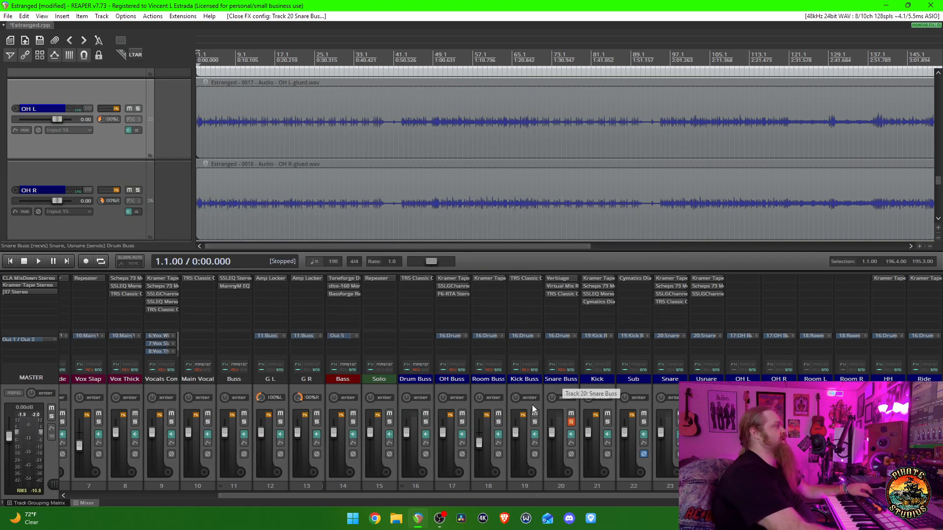
- Solo the Kick track exclusively, play it from the start of the song, and stop playback
left_click(608, 422, "ctrl+alt")
key("space")
key("space")
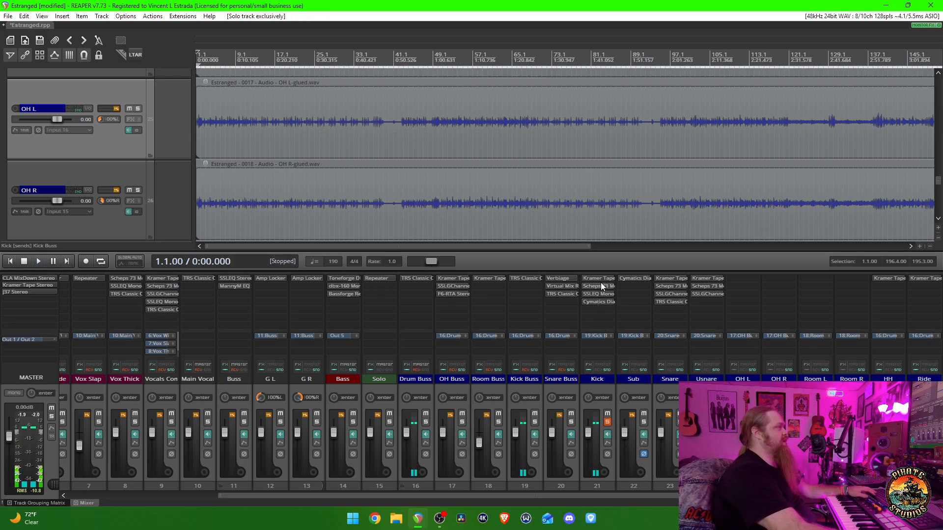
- Open Kramer Tape Stereo on the Kick track, compare the kick with it bypassed and active during playback, and close it
left_click(599, 278)
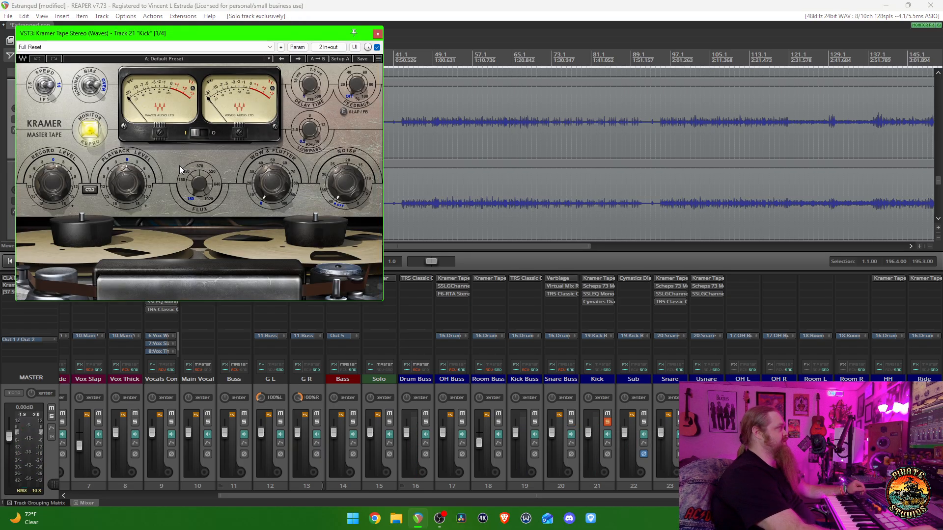
left_click_drag(179, 30, 457, 111)
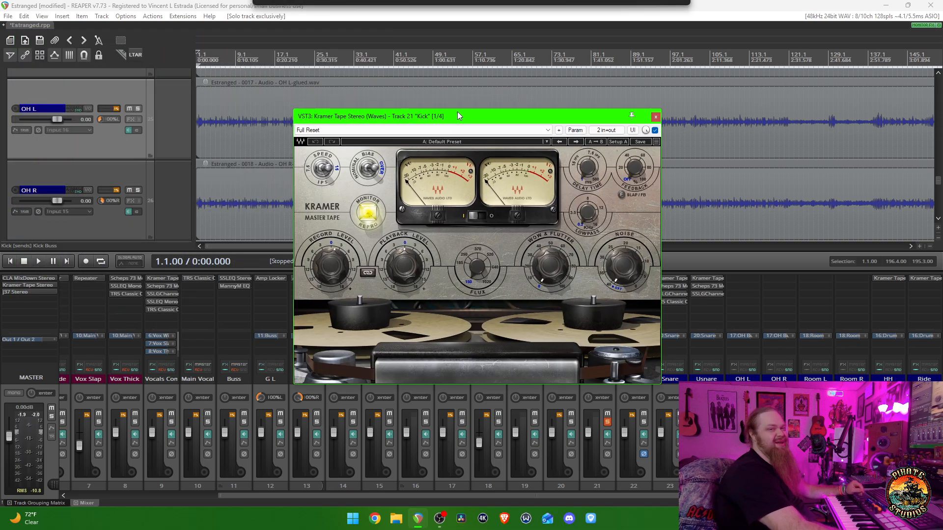
key("space")
left_click(655, 130)
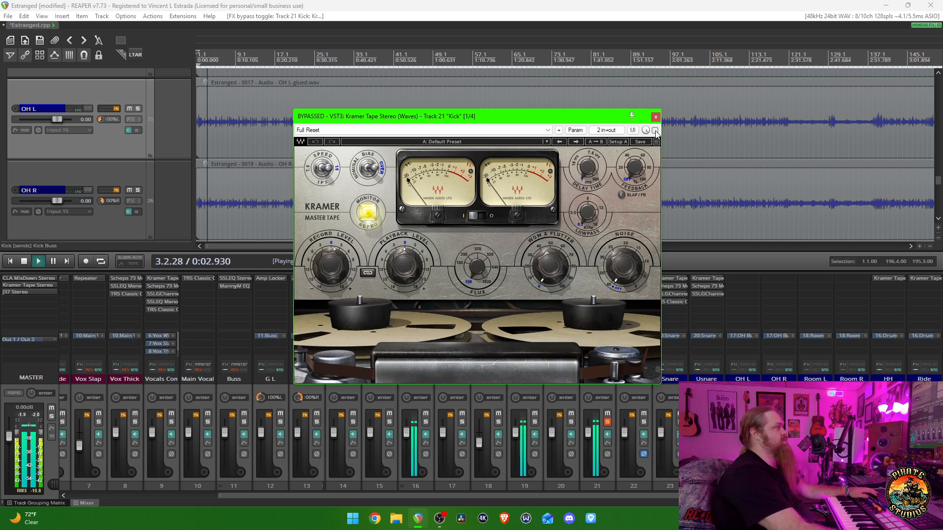
left_click(654, 130)
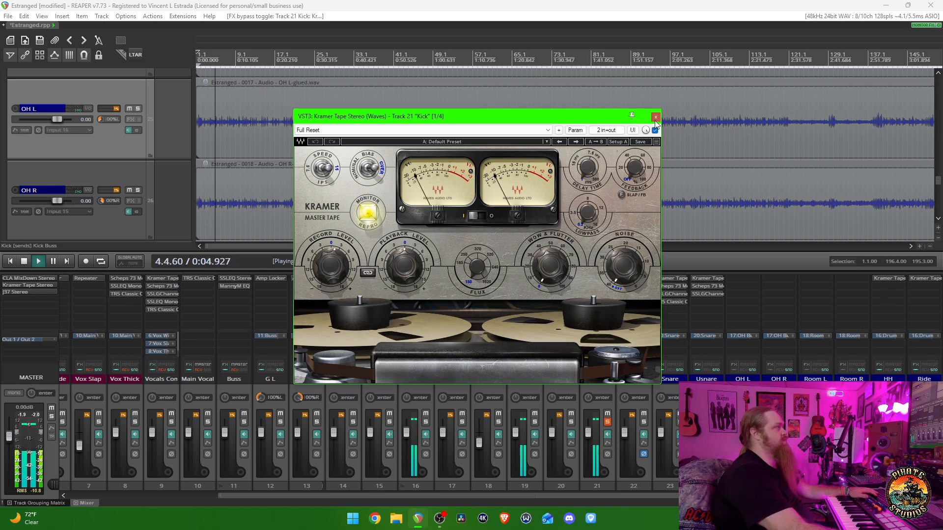
key("space")
left_click(655, 116)
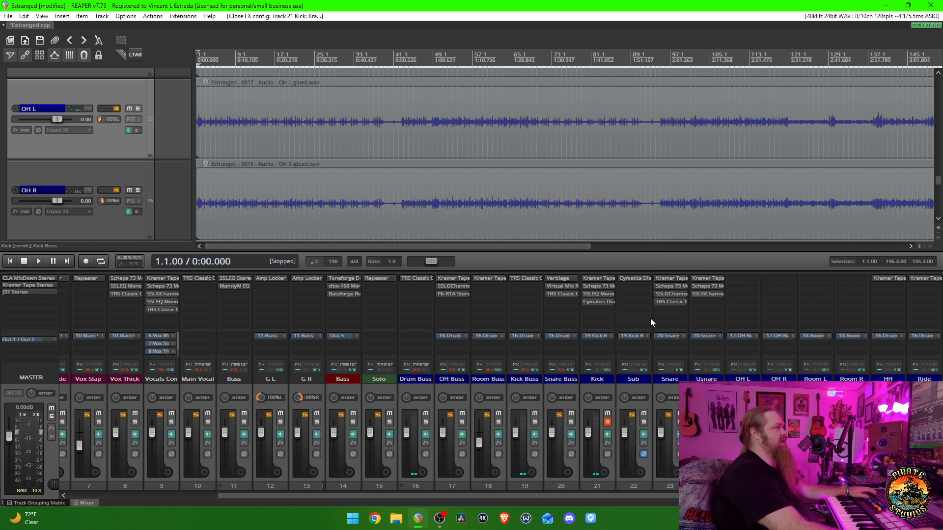
- Open Scheps 73 Mono on the Kick track, reposition its window to examine the settings, and close it
left_click(593, 287)
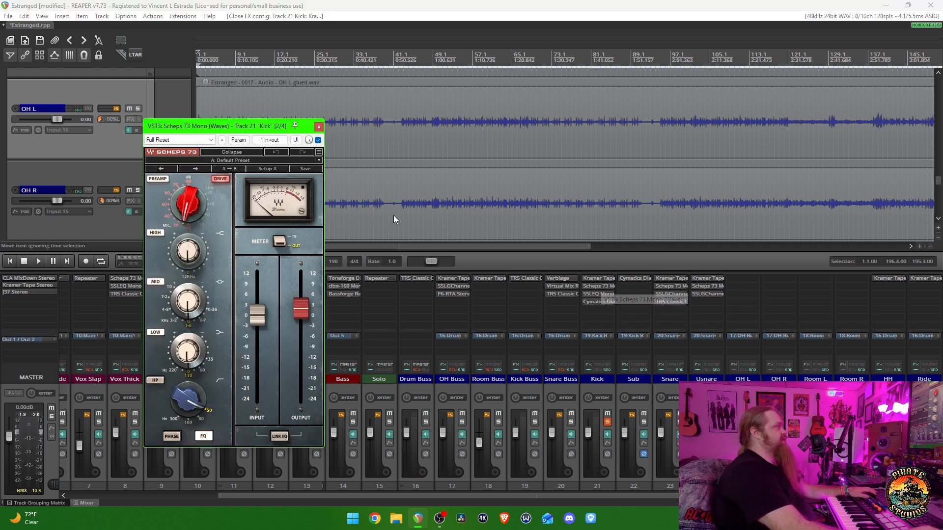
left_click_drag(268, 127, 403, 113)
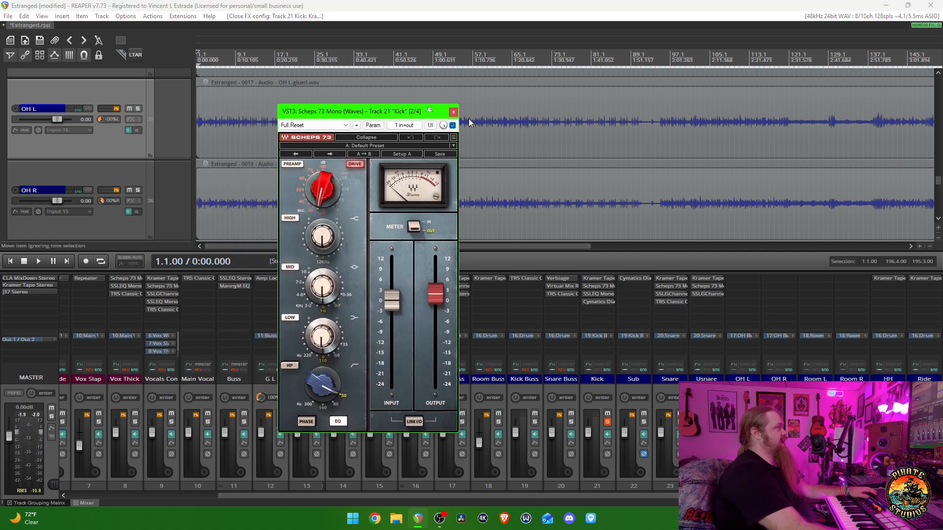
left_click(453, 113)
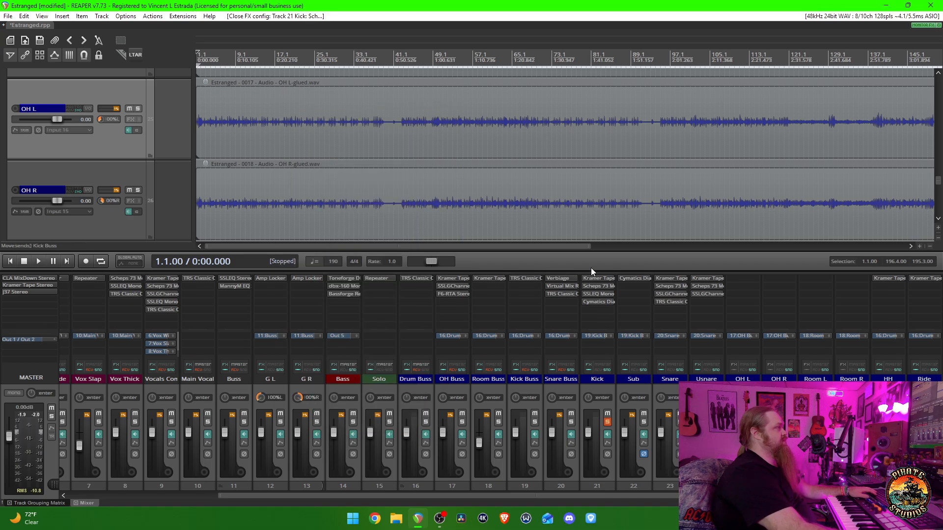
- Open SSLEQ Mono on the Kick track, bring it into clear view, and audition the kick briefly from the start
left_click(604, 294)
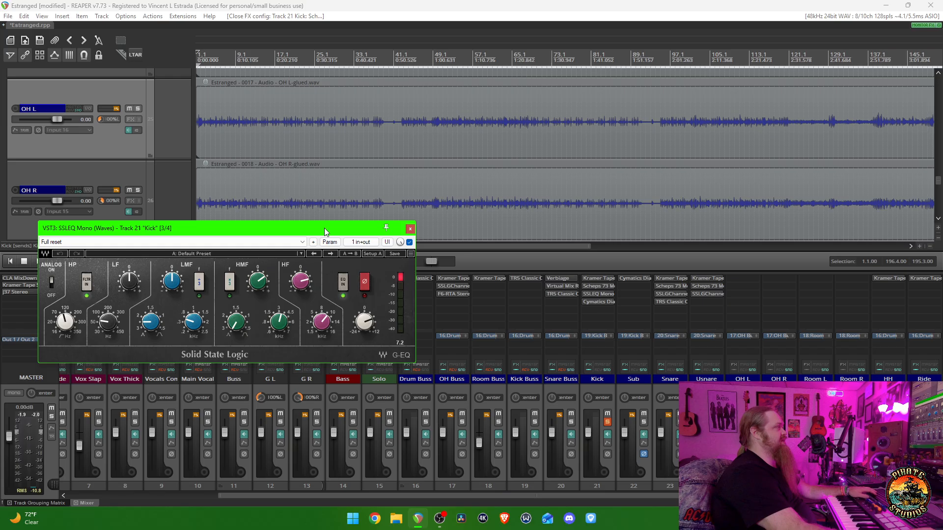
left_click_drag(324, 228, 462, 243)
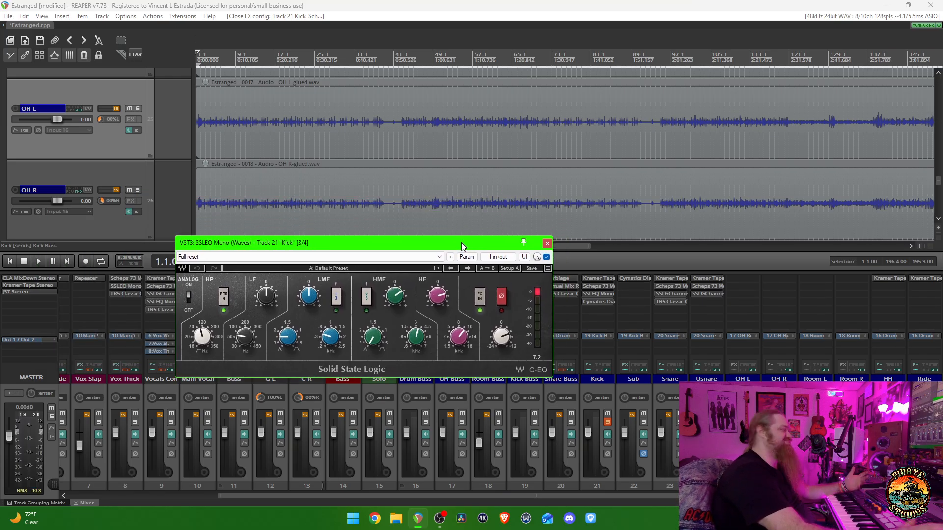
left_click_drag(461, 242, 540, 210)
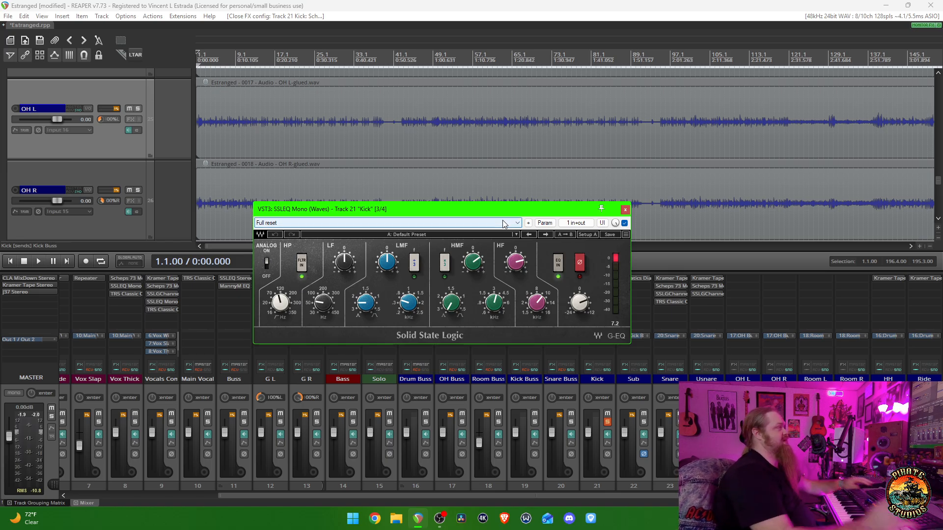
key("space")
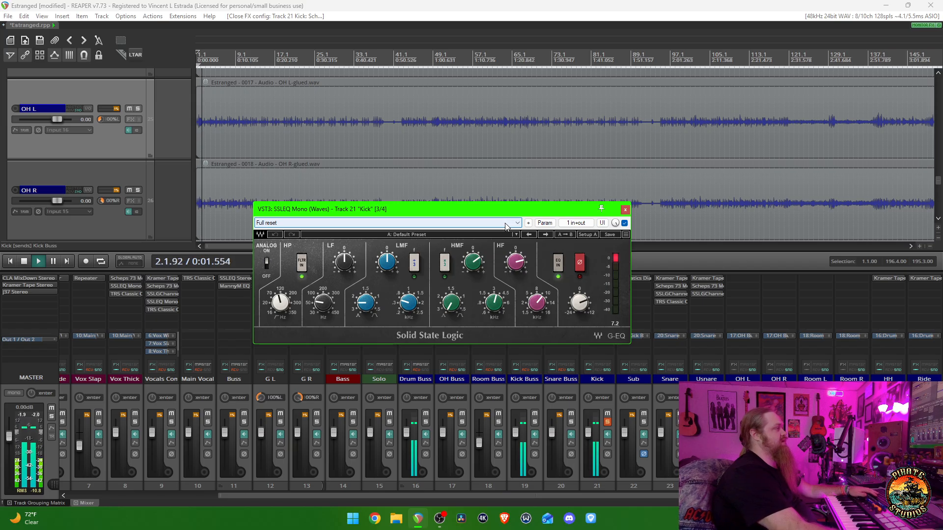
key("space")
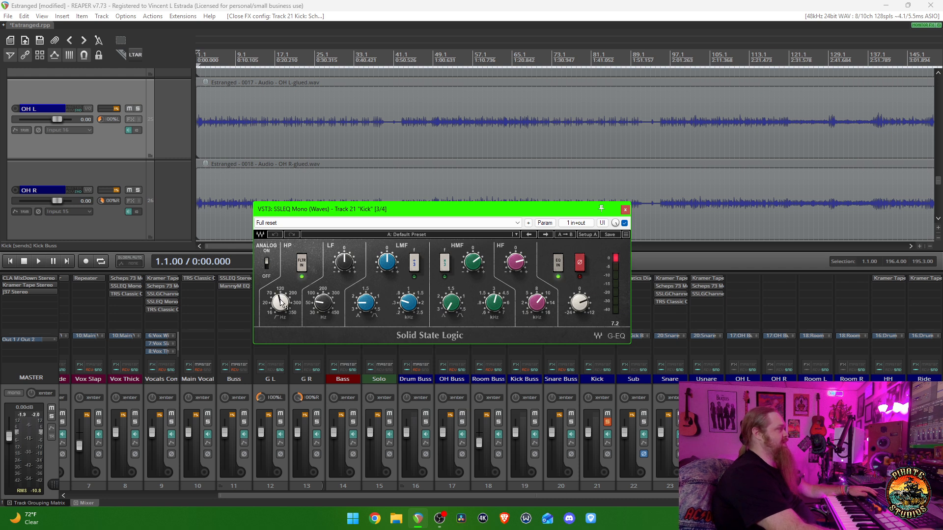
- Compare the kick with the SSLEQ Mono filter section switched out and in during playback, stop playback, and close the plugin
key("space")
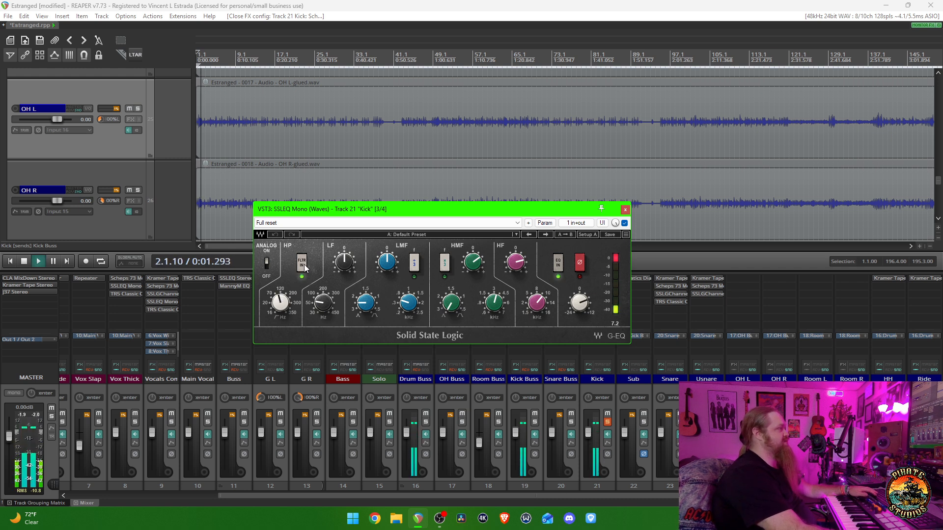
left_click(304, 264)
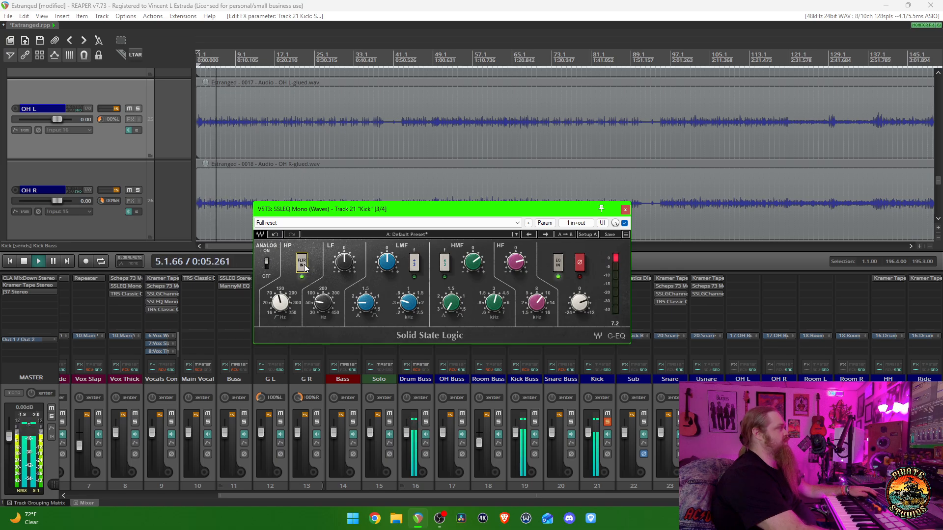
key("space")
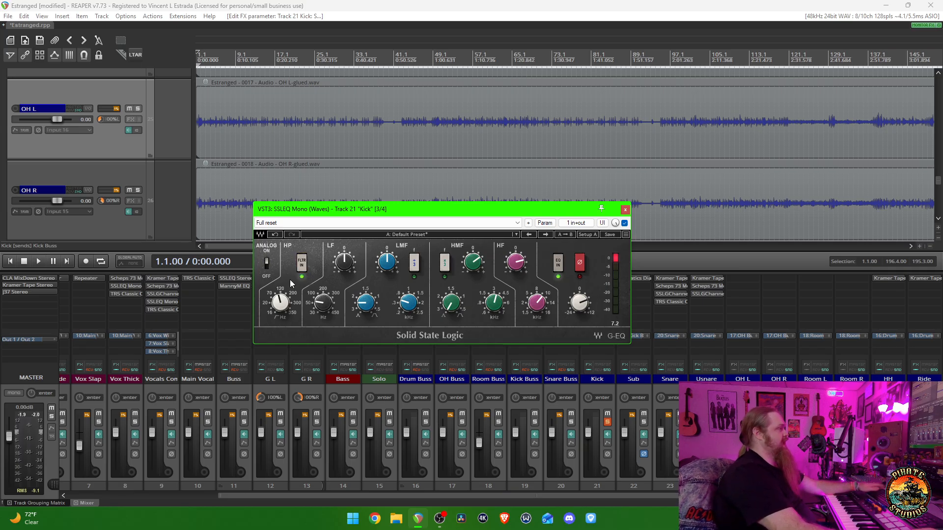
key("Escape")
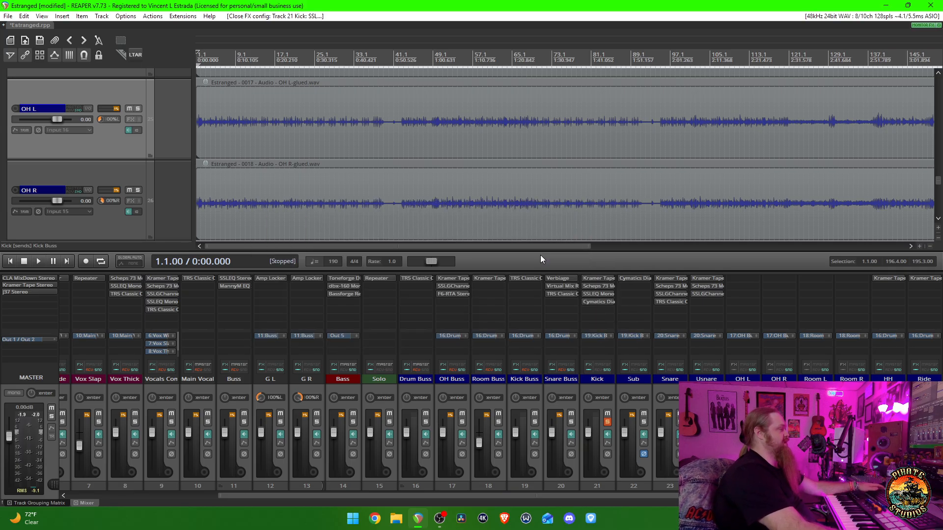
- Open Cymatics Diablo Lite on the Kick track, compare the kick with it bypassed and active during playback, and close it
left_click(600, 303)
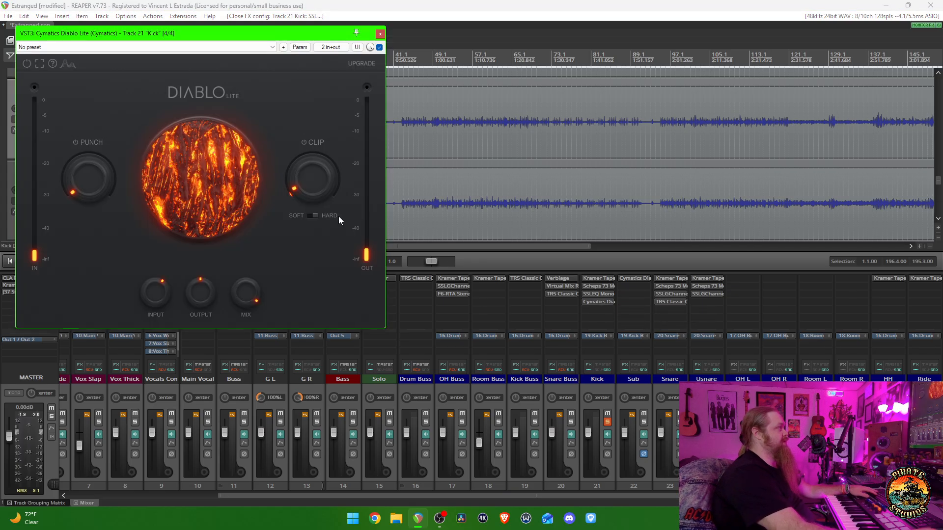
left_click_drag(238, 40, 378, 100)
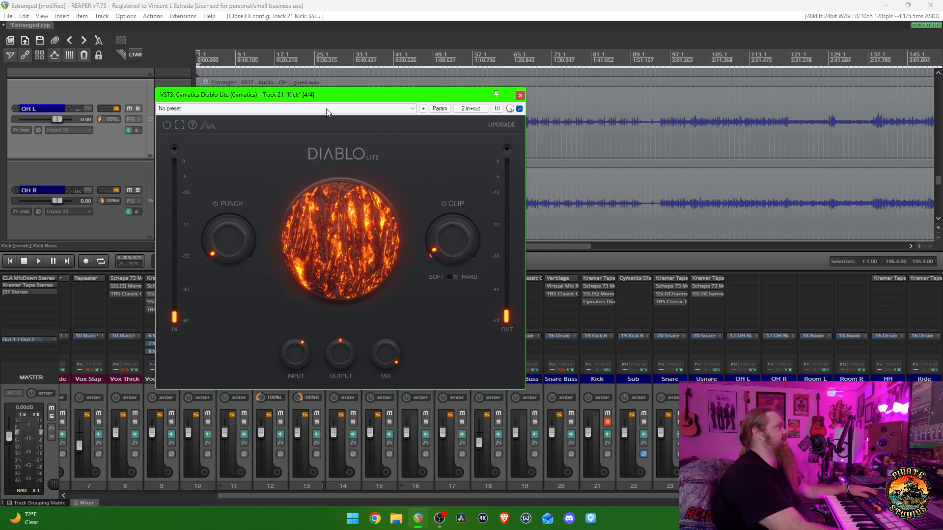
left_click_drag(355, 97, 403, 134)
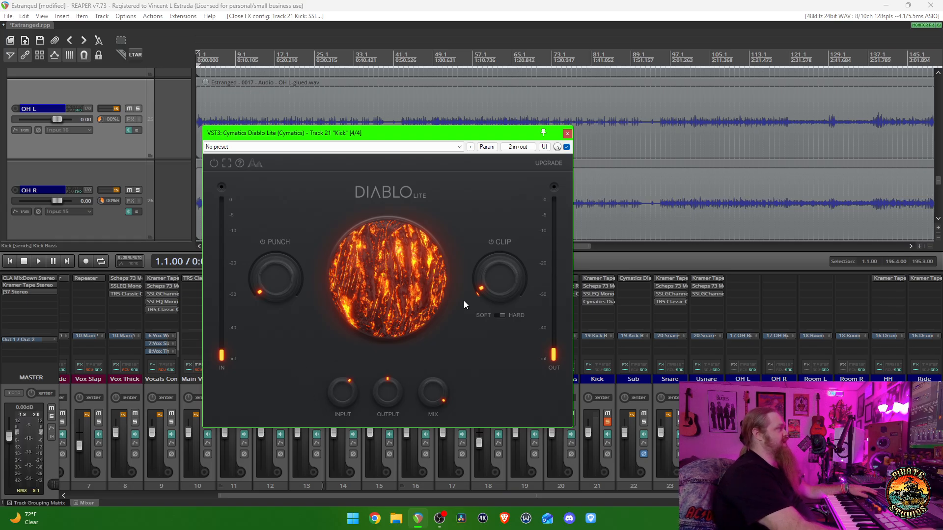
key("space")
left_click(567, 146)
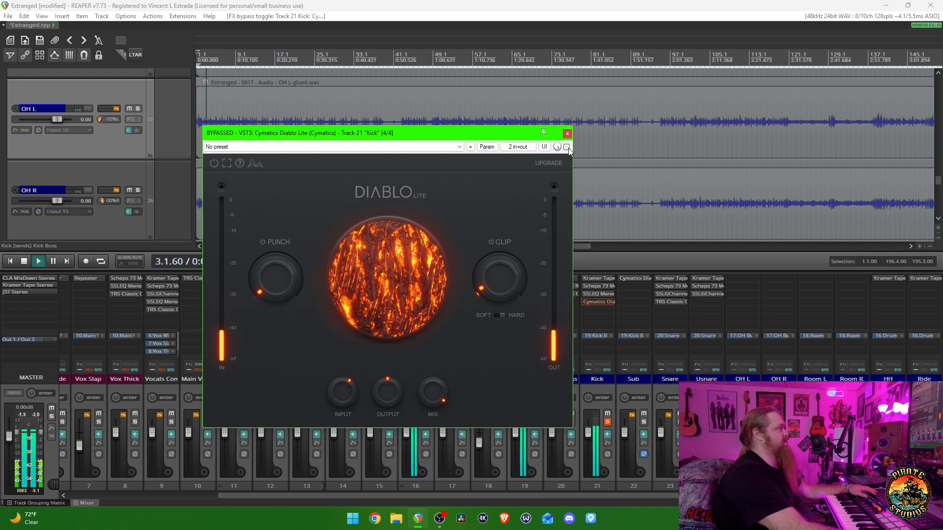
left_click(566, 146)
key("space")
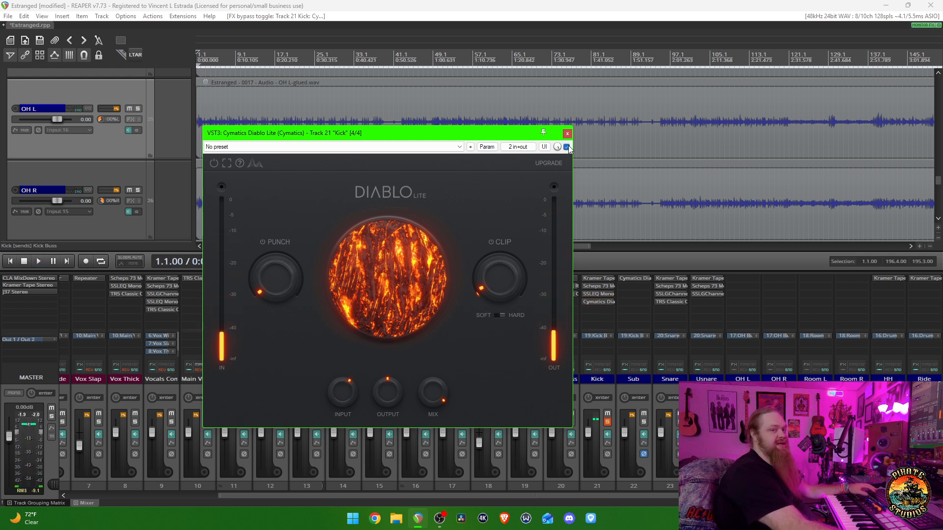
left_click(567, 134)
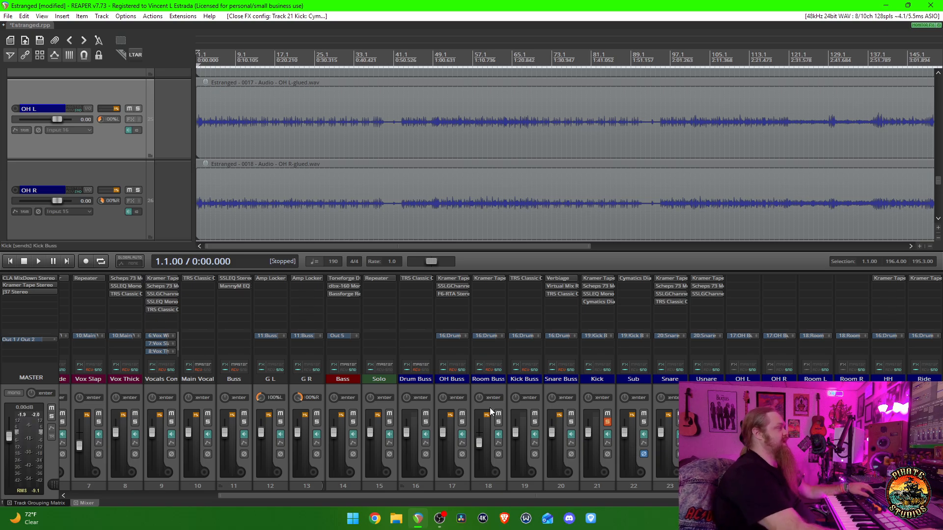
- Solo the OH Buss exclusively and compare the overheads with its whole FX chain disabled and enabled during playback
left_click(458, 423, "ctrl+alt")
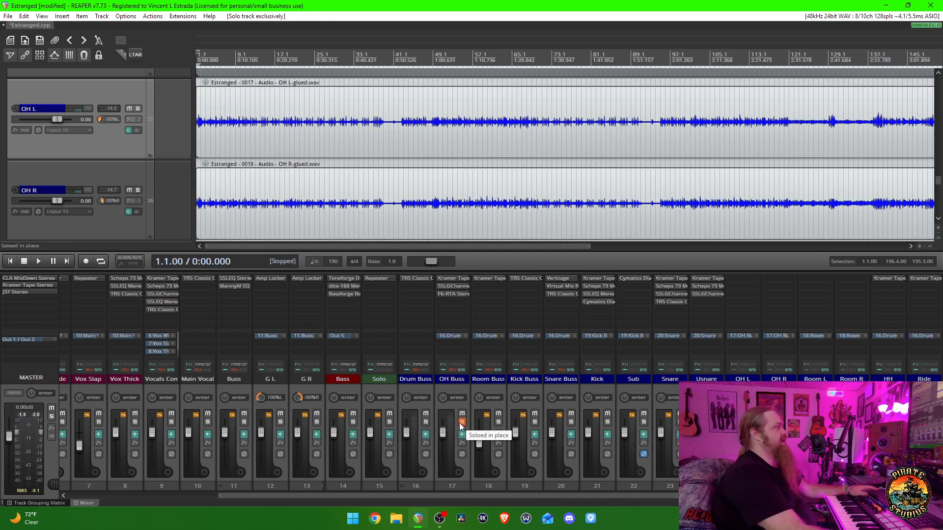
key("space")
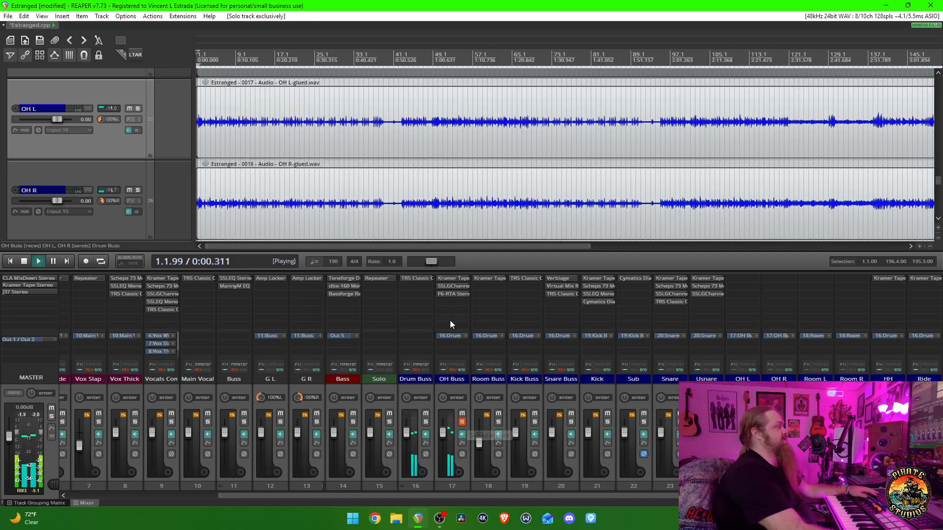
left_click(442, 370)
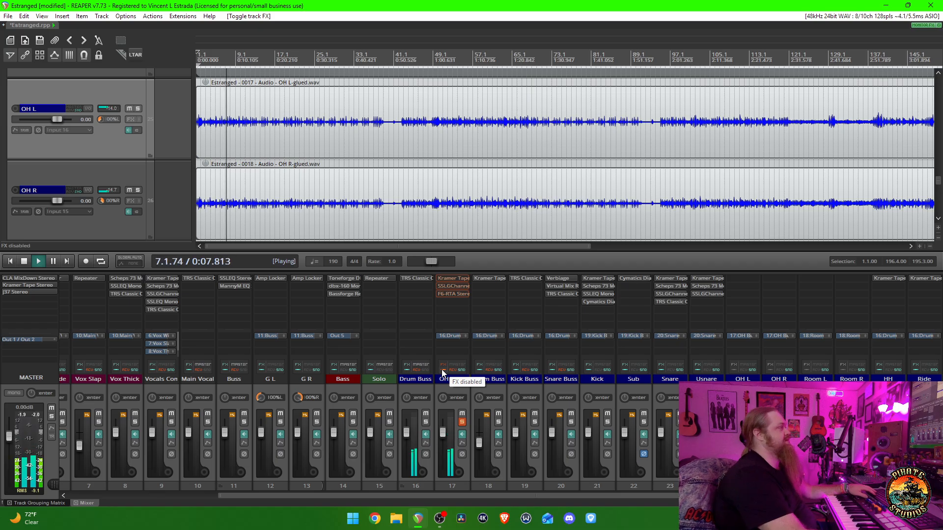
left_click(442, 370)
key("space")
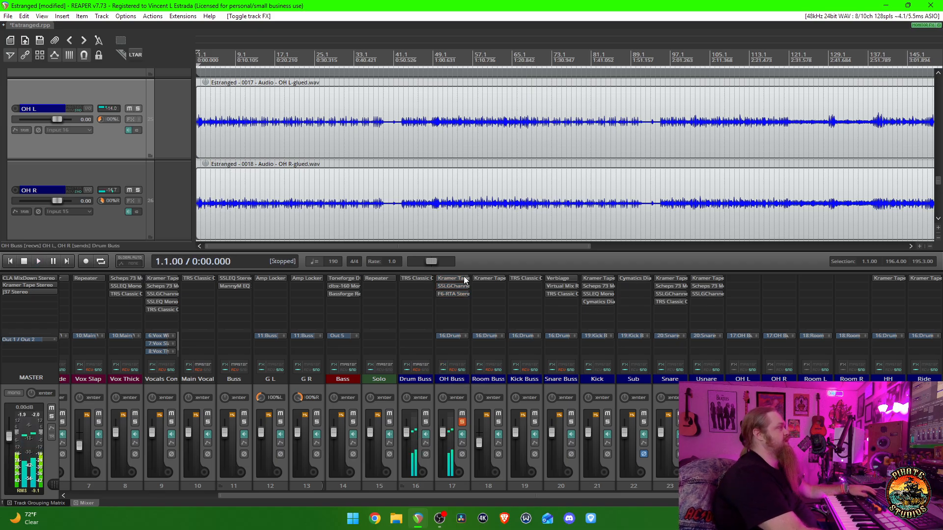
- Check Kramer Tape Stereo on the OH Buss and close it, and open SSLGChannel Stereo to audition it during playback
left_click(462, 278)
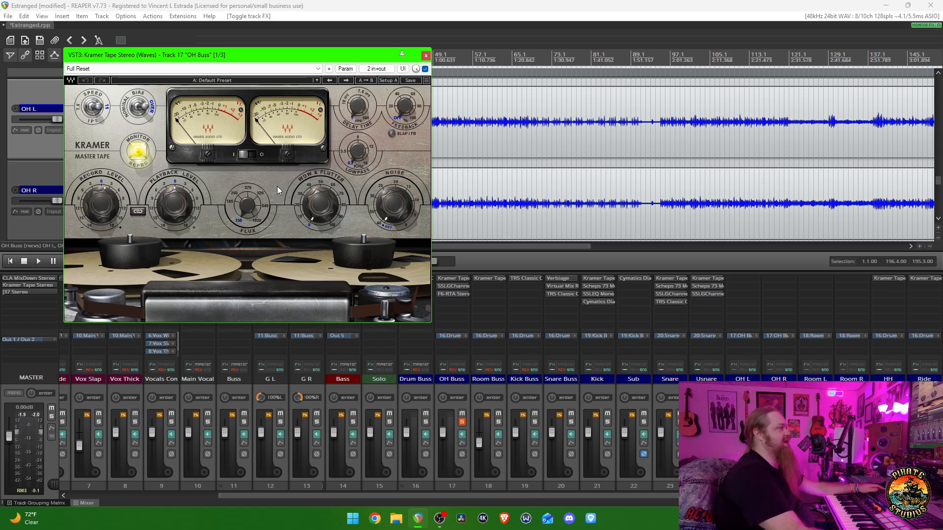
key("Escape")
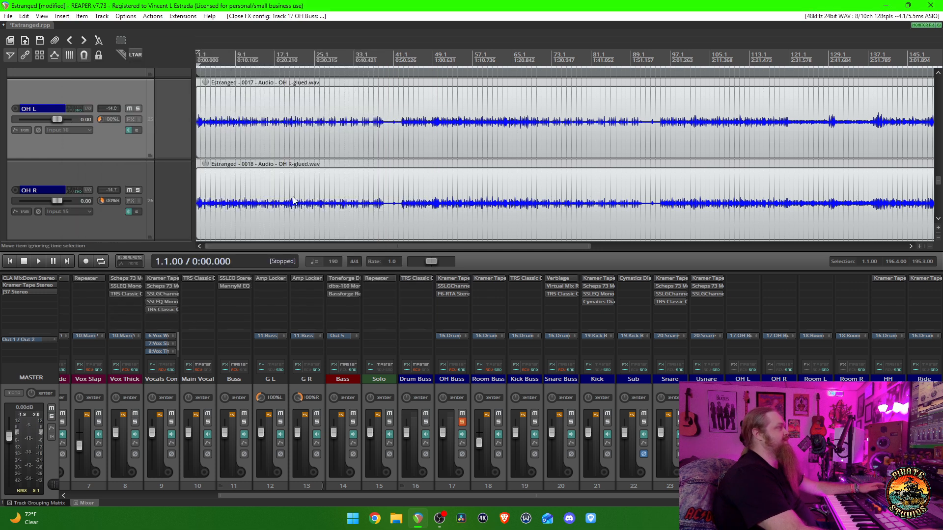
left_click(454, 287)
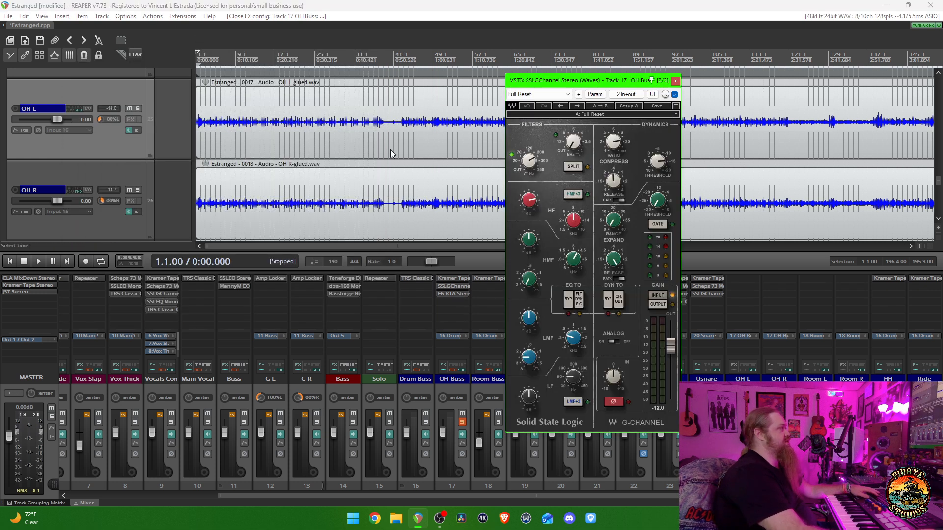
left_click_drag(581, 81, 413, 99)
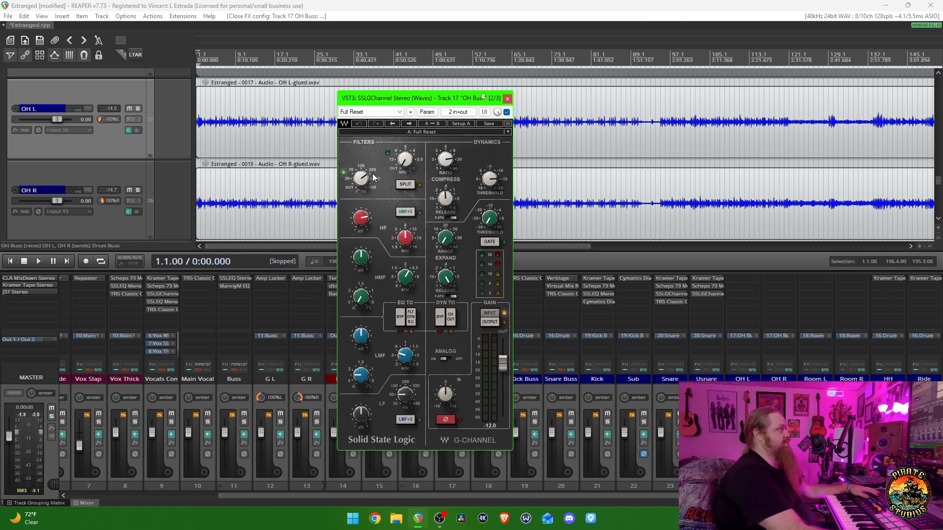
key("space")
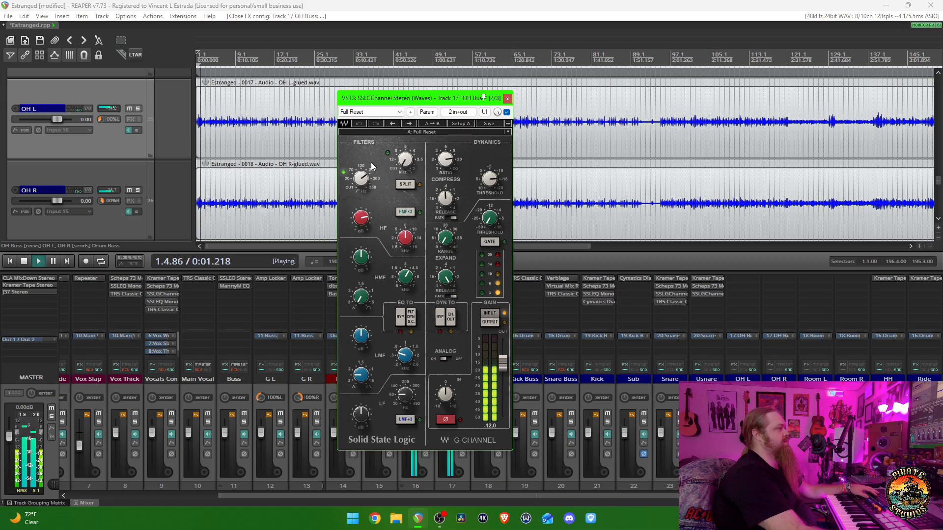
key("space")
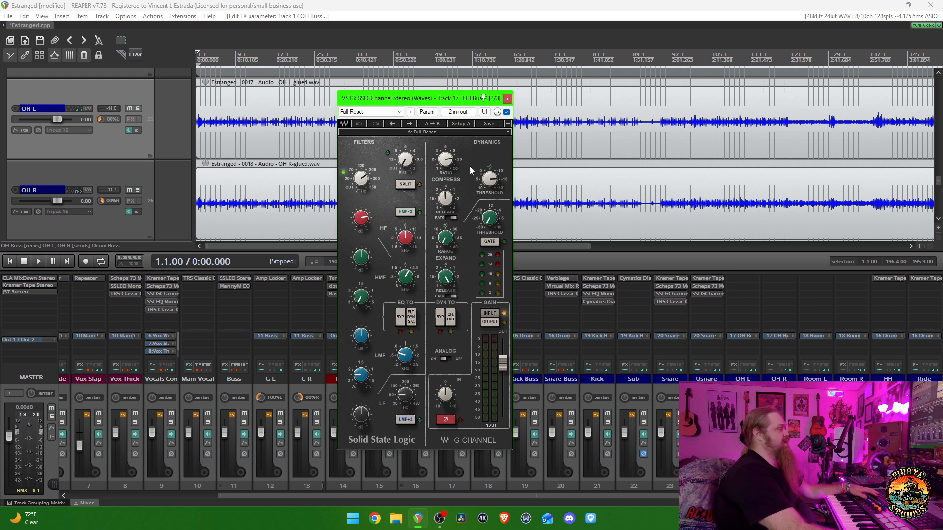
- Play the overheads again with SSLGChannel Stereo moved clear of the OH Buss channel, stop playback, and close the plugin
key("space")
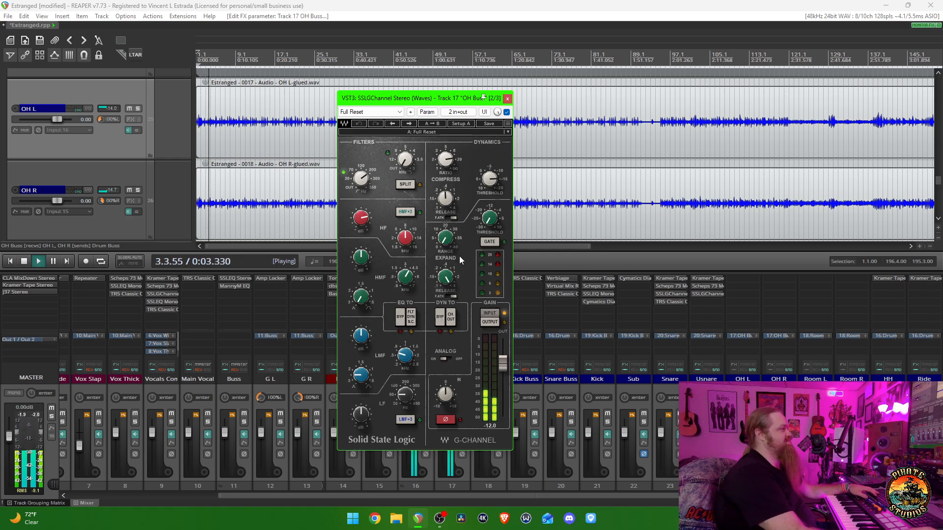
left_click_drag(430, 99, 337, 111)
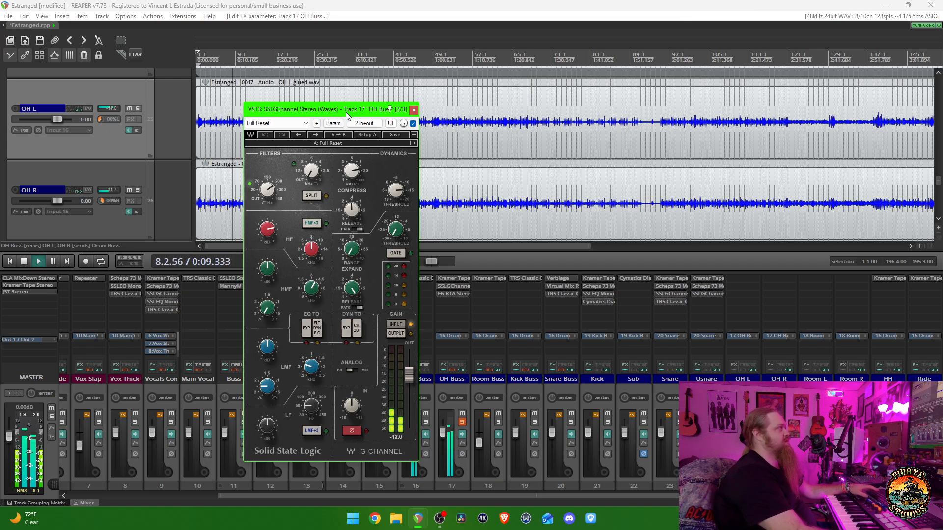
key("space")
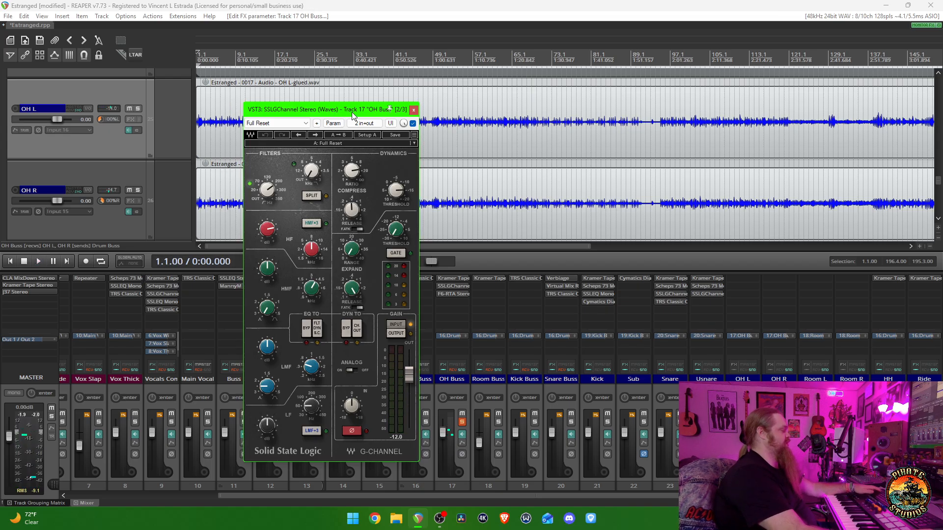
left_click(413, 110)
- Open F6-RTA Stereo on the OH Buss, move its window aside, and compare the overheads with it bypassed and active during playback
left_click(454, 295)
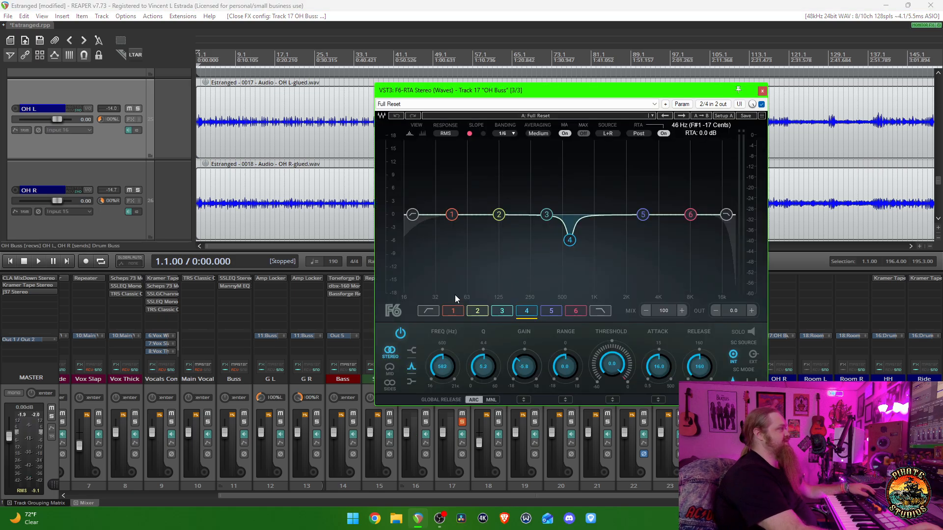
left_click_drag(514, 97, 422, 94)
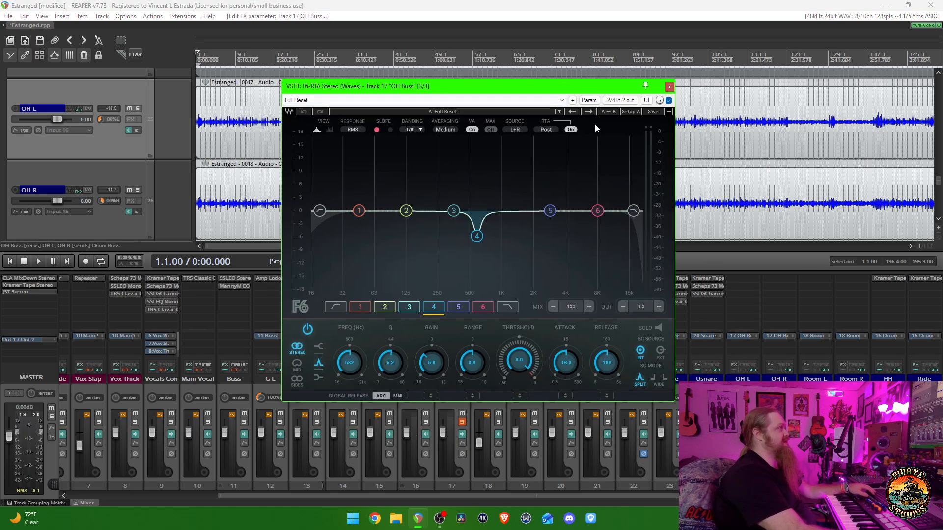
key("space")
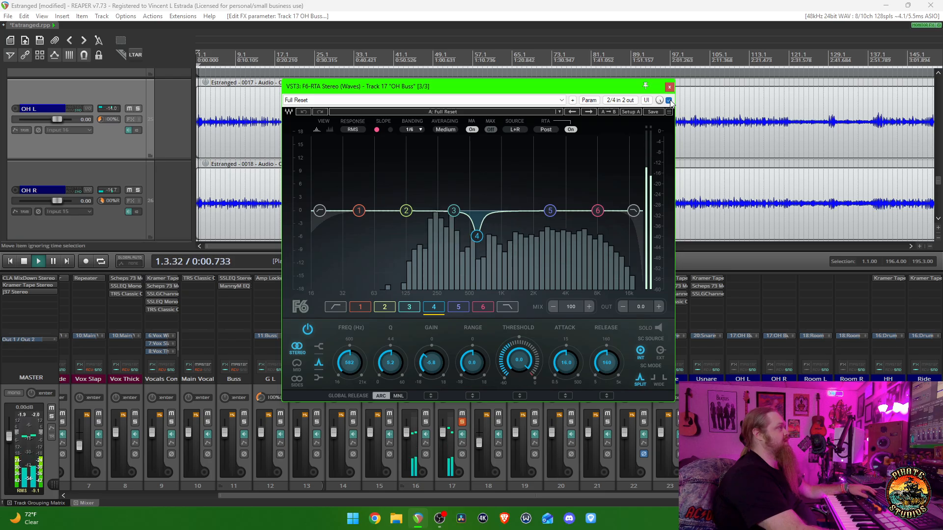
left_click(669, 100)
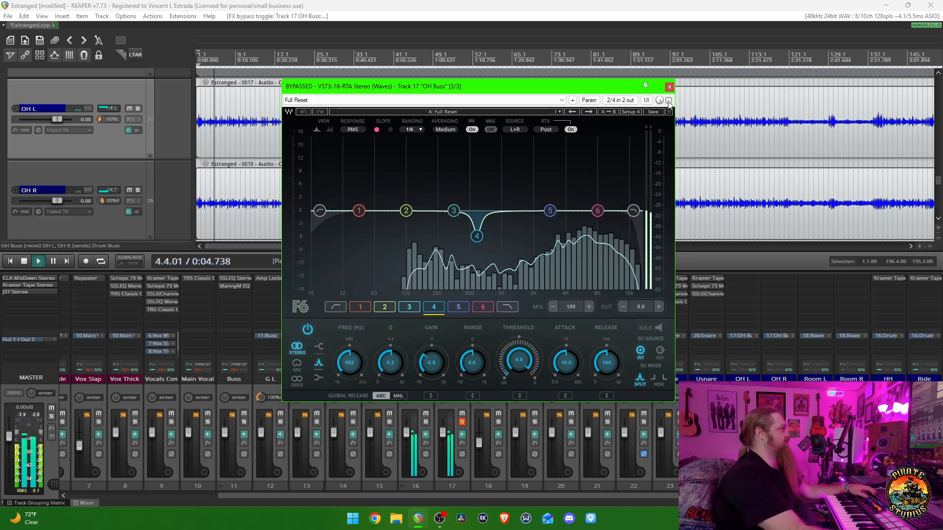
left_click(669, 100)
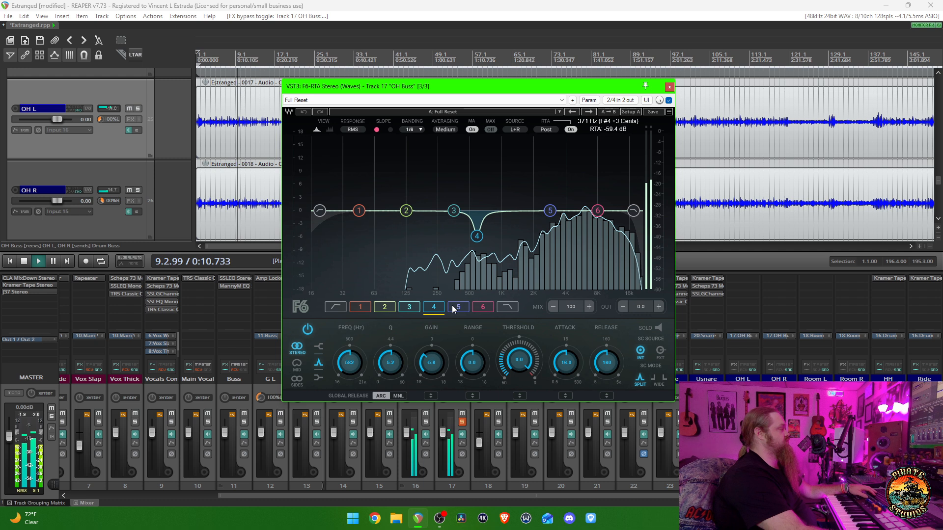
- Try band 4 gain in F6-RTA at about -12.9 dB, flat, and boosted about 11.7 dB during playback, and undo the changes
mouse_move(443, 351)
left_mouse_down()
mouse_move(443, 309)
mouse_move(439, 367)
left_mouse_up()
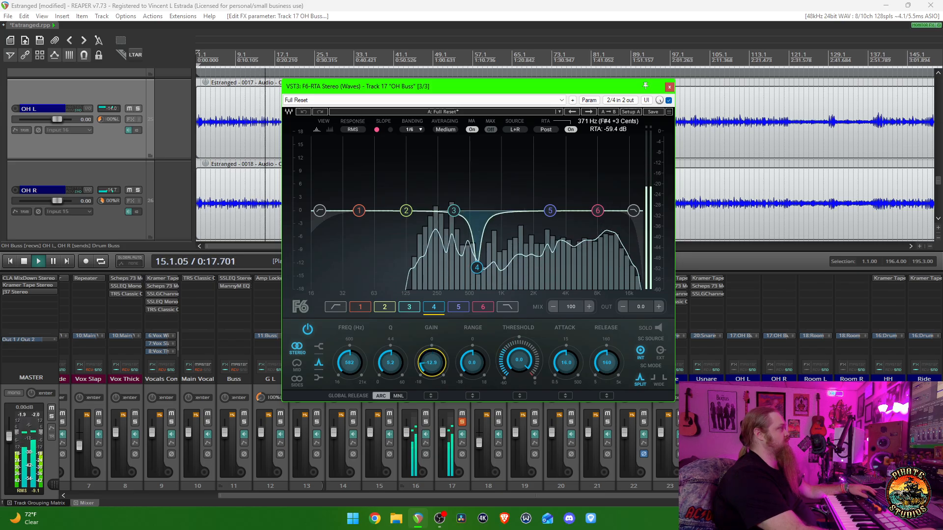
double_click(438, 367)
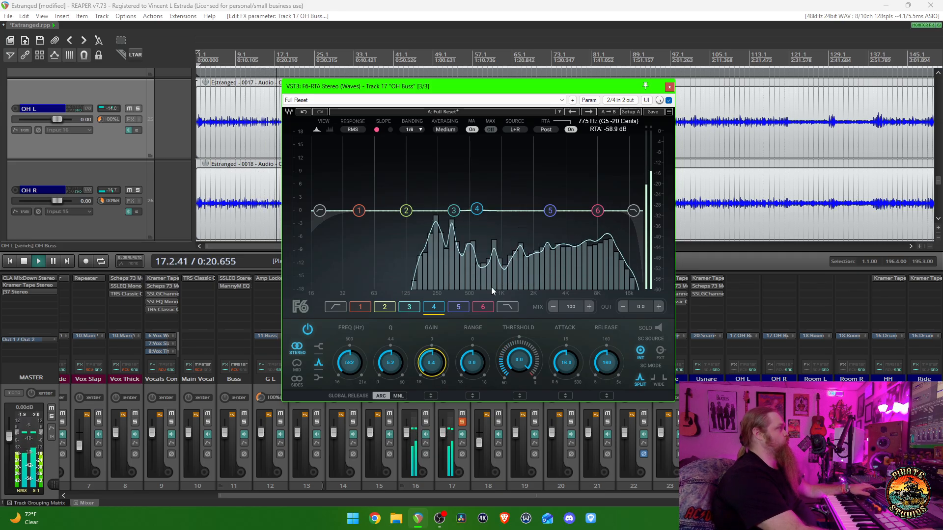
key("ctrl+z")
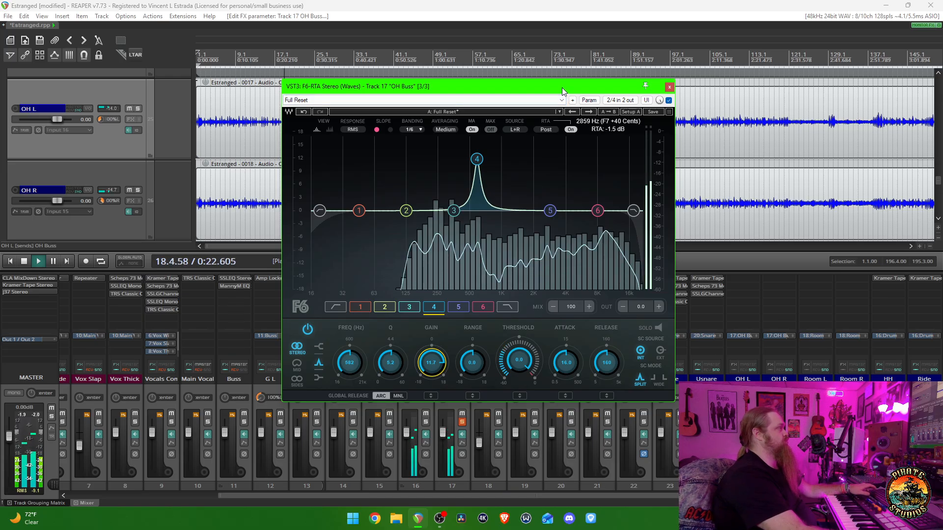
- Move F6-RTA Stereo clear of the OH Buss channel, stop playback, and close the plugin
left_click_drag(562, 88, 310, 127)
key("space")
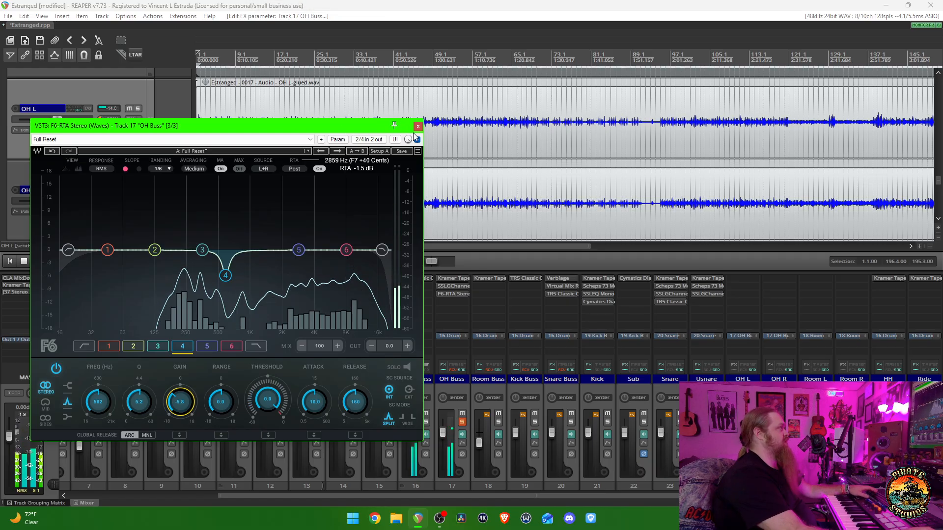
left_click(419, 128)
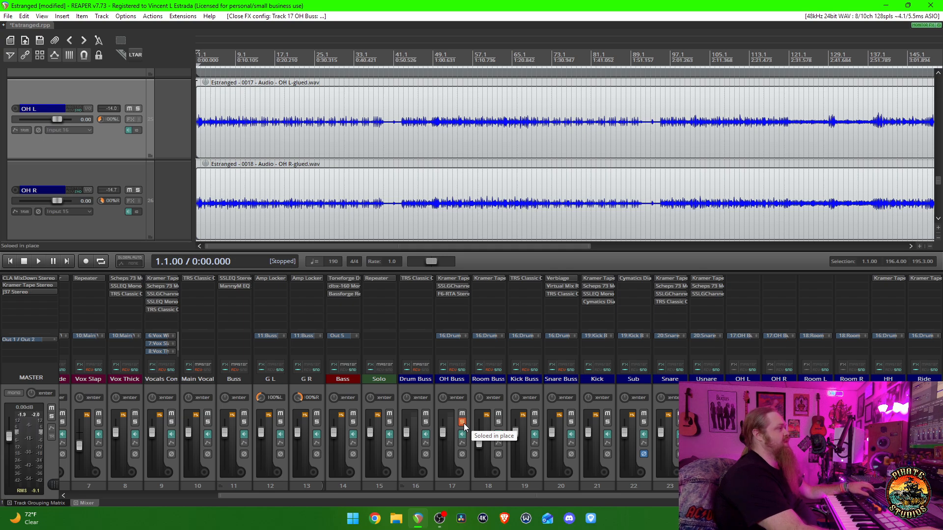
- Solo the HH track exclusively, listen to the hi-hat from the start of the song, and stop playback
scroll(502, 423, "right", 3)
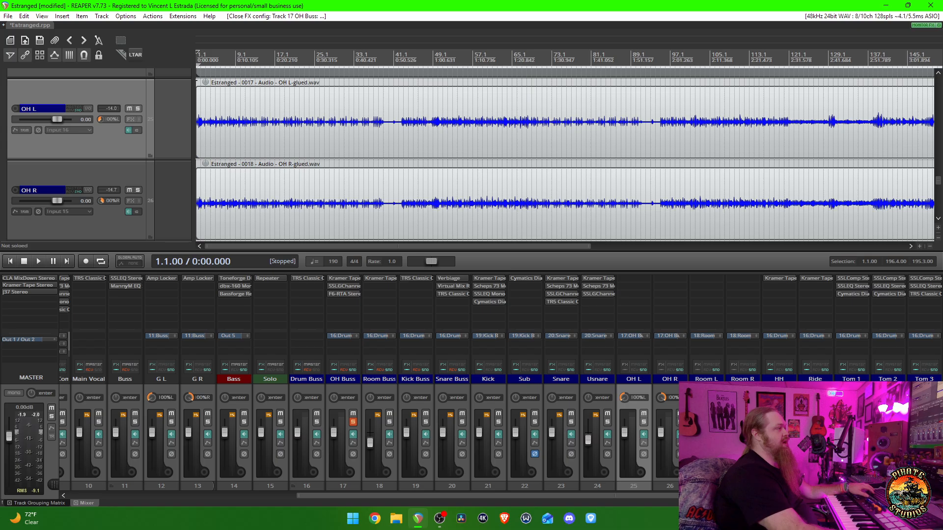
left_click(789, 422, "ctrl+alt")
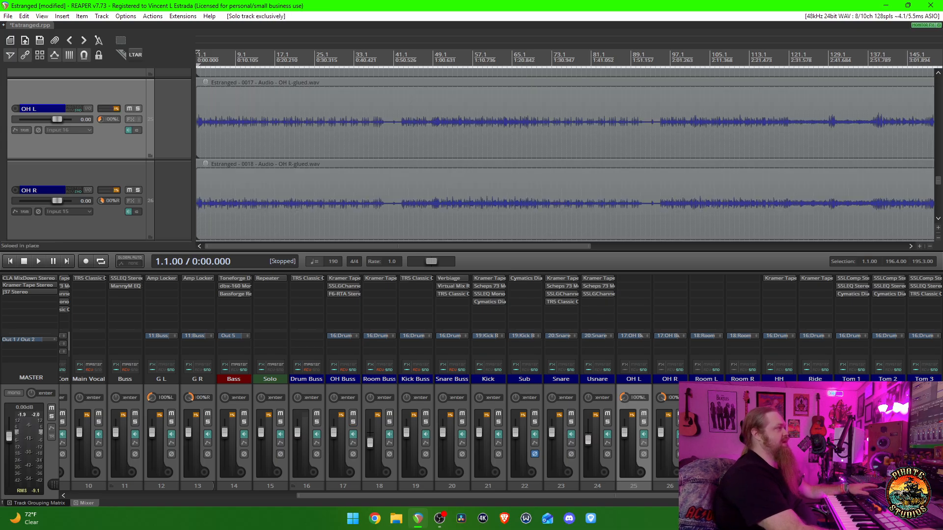
key("space")
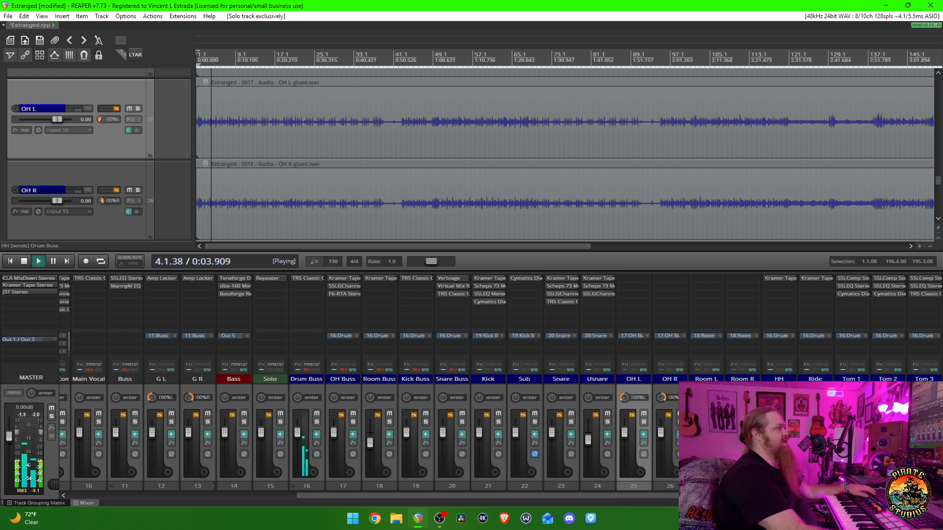
key("space")
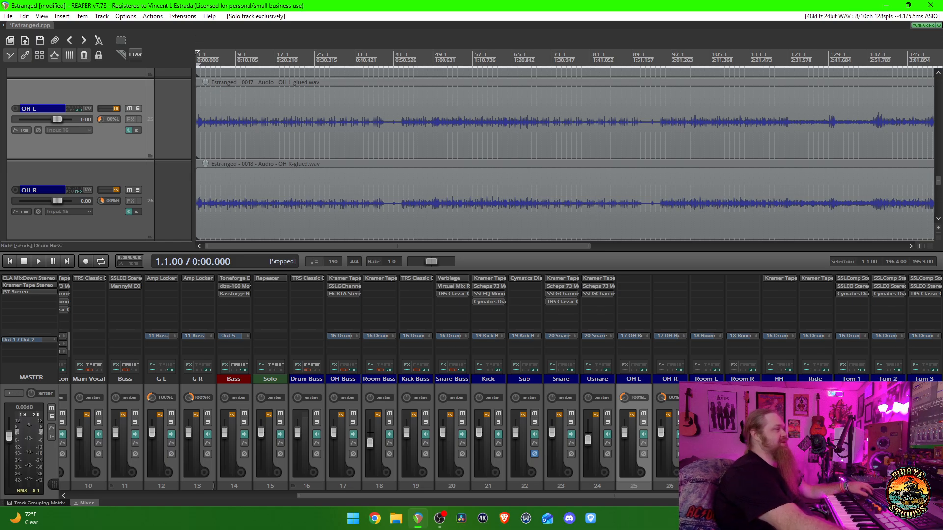
- Audition the Ride track soloed on its own from several points along the song, ending with playback from measure 70
key("space")
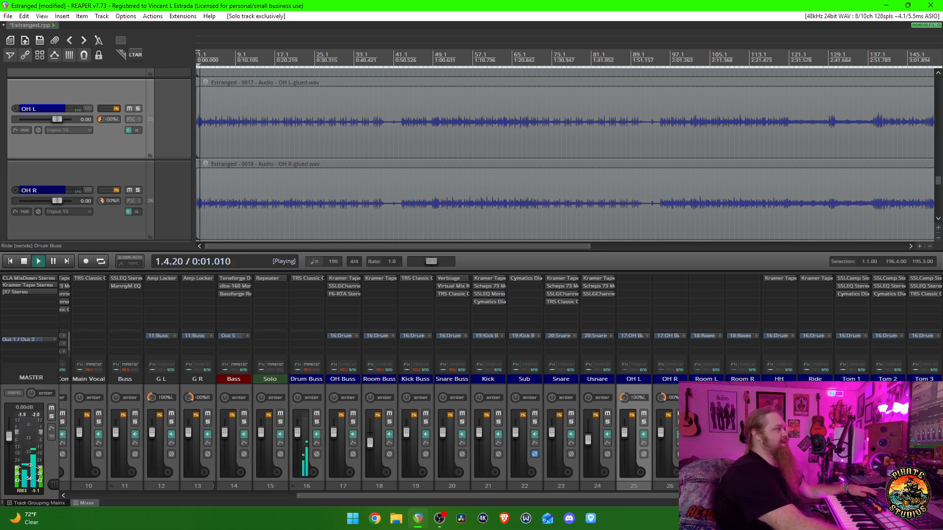
scroll(565, 157, "down", 3)
left_click(355, 154)
left_click(398, 164)
left_click(409, 164)
left_click(452, 165)
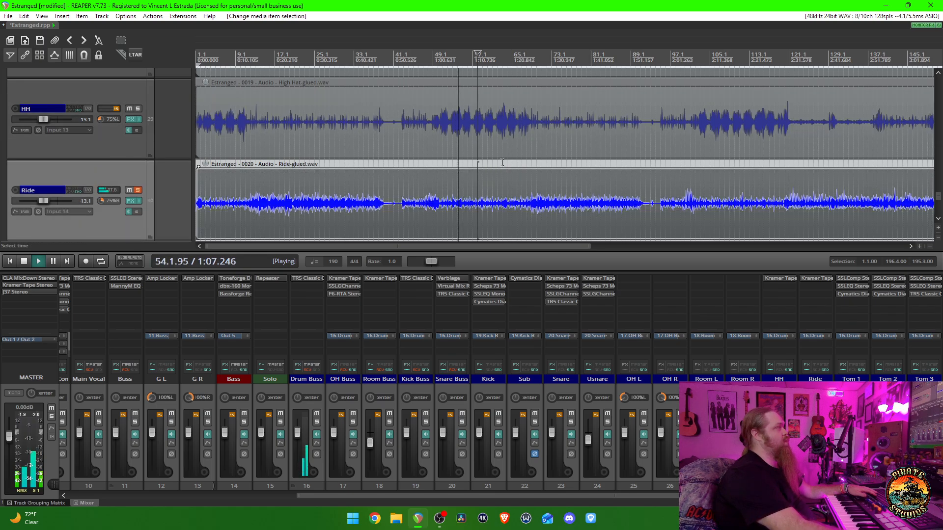
left_click(502, 165)
left_click(537, 58)
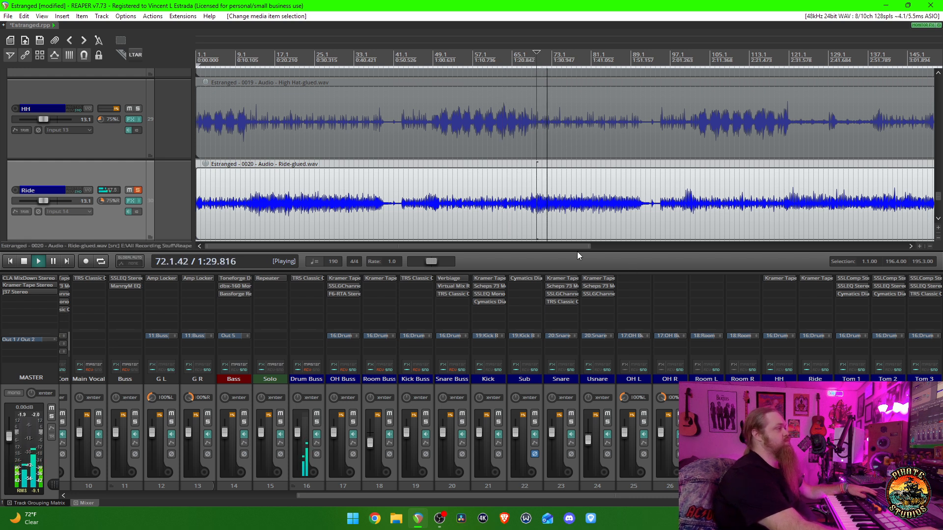
- Try the Ride volume at about -2.17 dB during playback, stop, and undo the volume change
left_click_drag(44, 201, 53, 201)
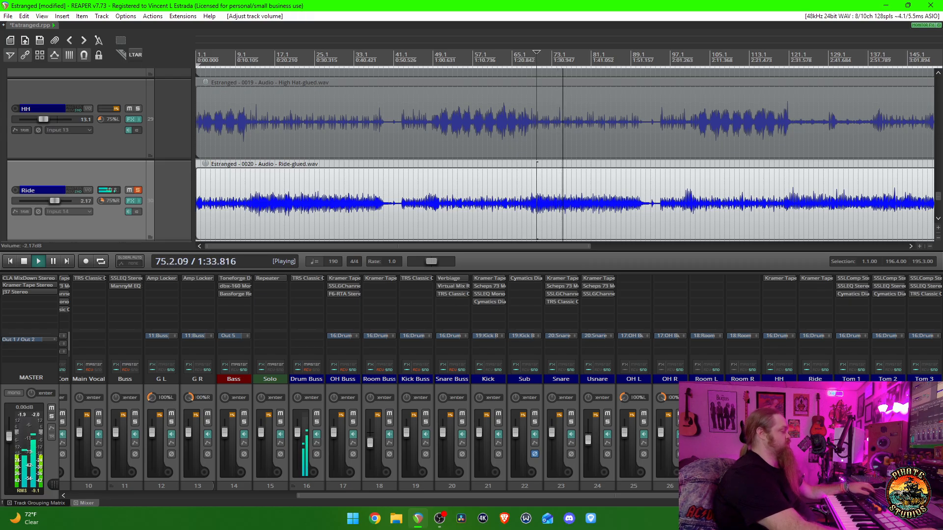
key("space")
key("ctrl+z")
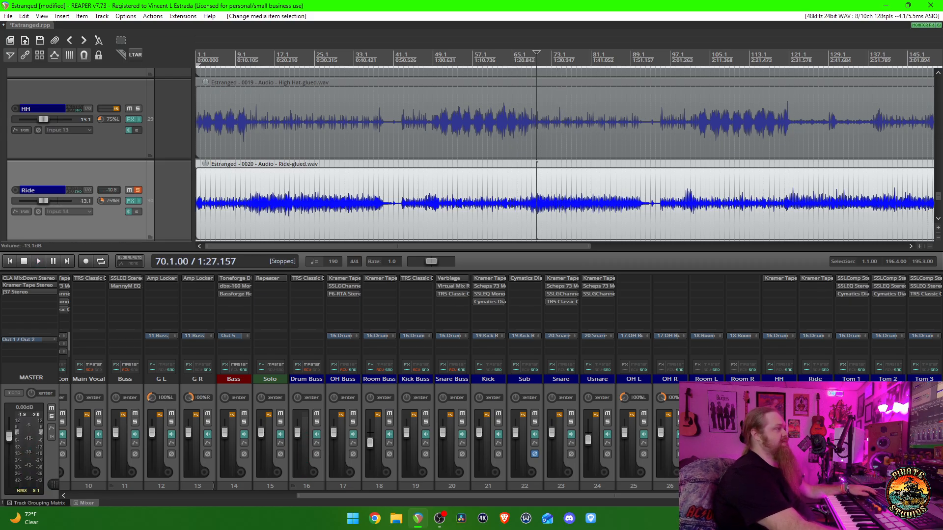
- Solo the Room Buss exclusively, bypass its Kramer Tape plugin, and start playback to hear the unprocessed room mics
left_click(390, 423, "ctrl+alt")
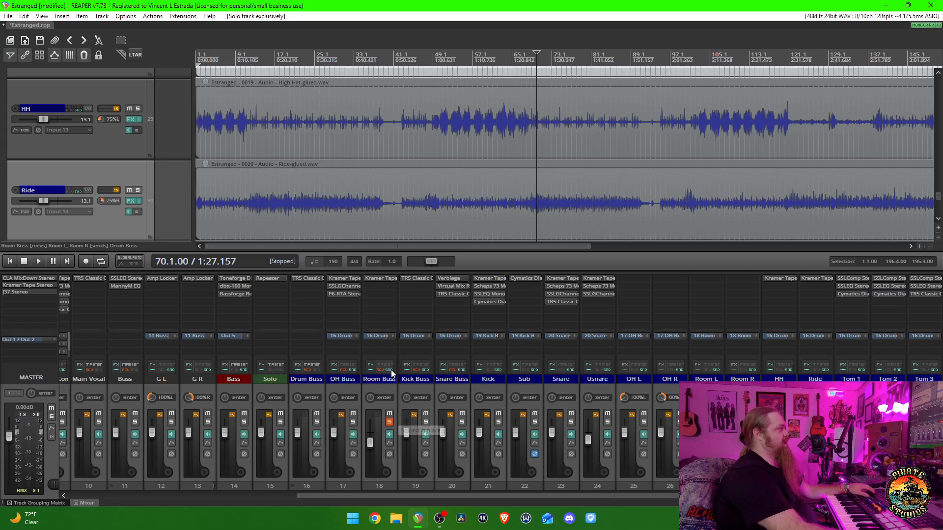
left_click(379, 278, "shift")
key("space")
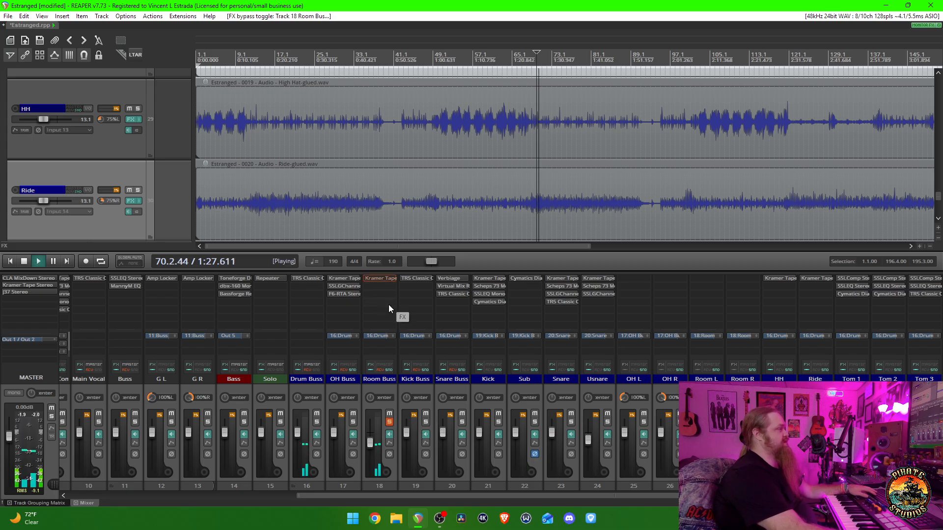
- Audition the Room Buss at 0 dB and at about 11.6 dB, stop playback, and undo the volume and plugin bypass changes
left_click(379, 389)
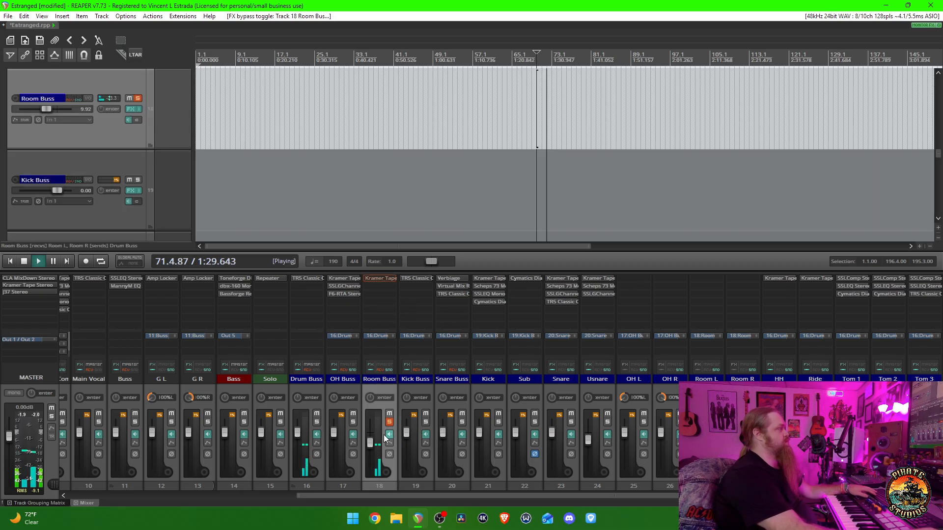
double_click(370, 443)
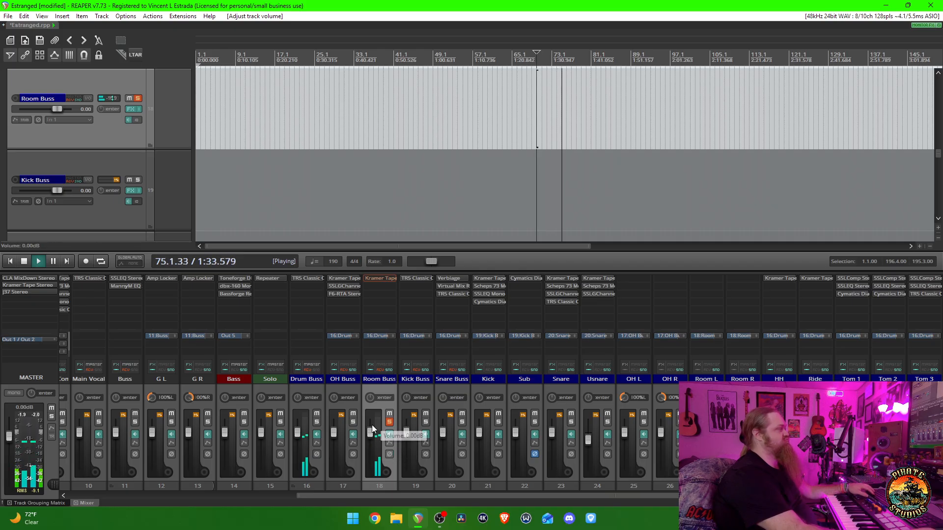
left_click_drag(370, 429, 372, 420)
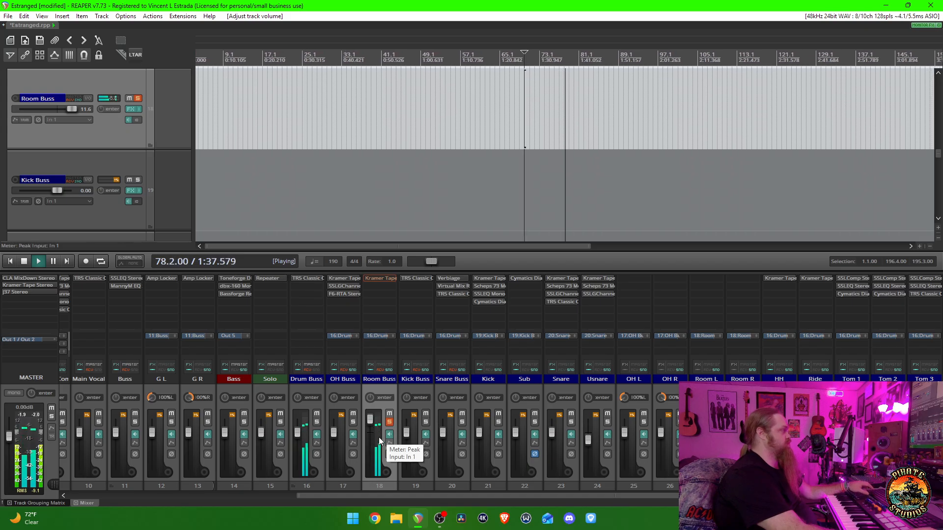
scroll(496, 465, "up", 4)
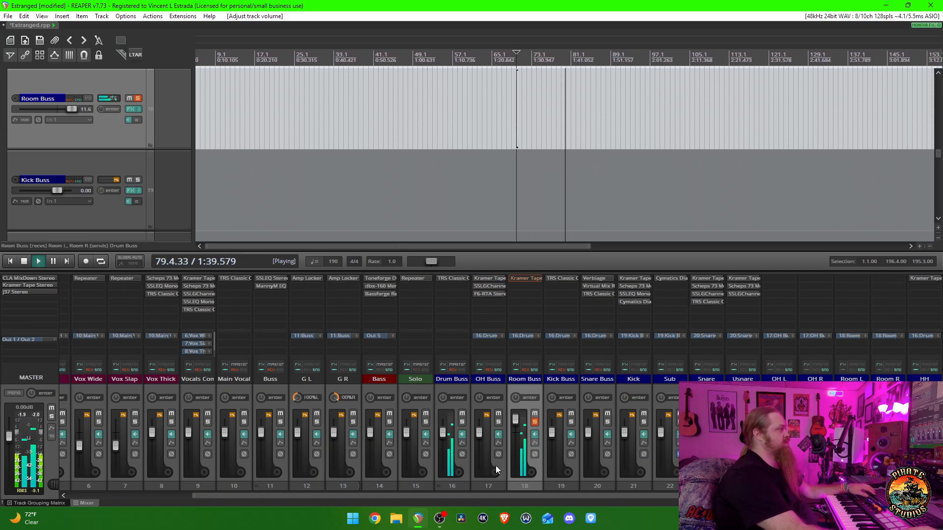
key("space")
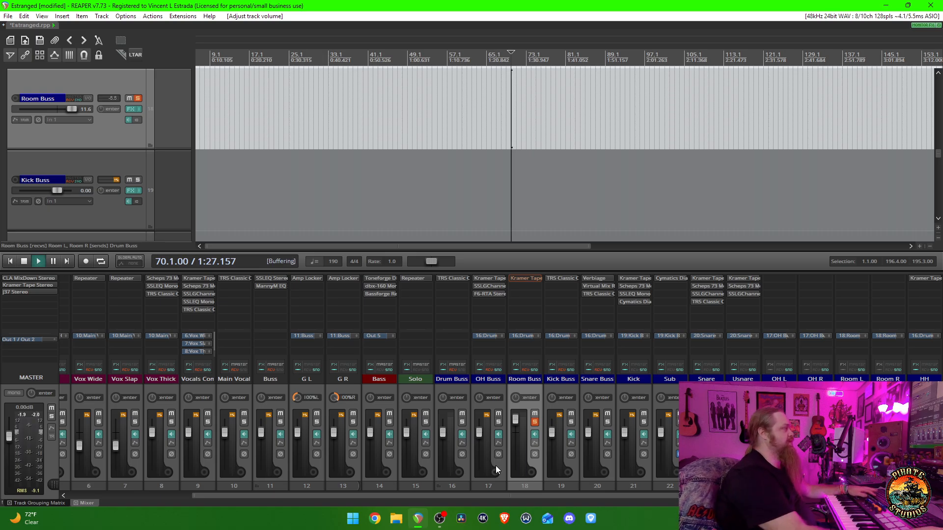
key("space")
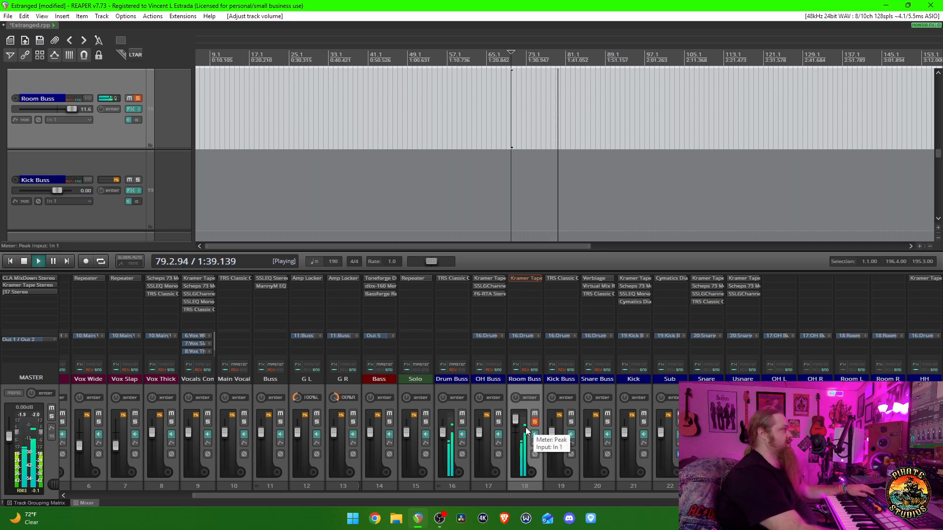
key("space")
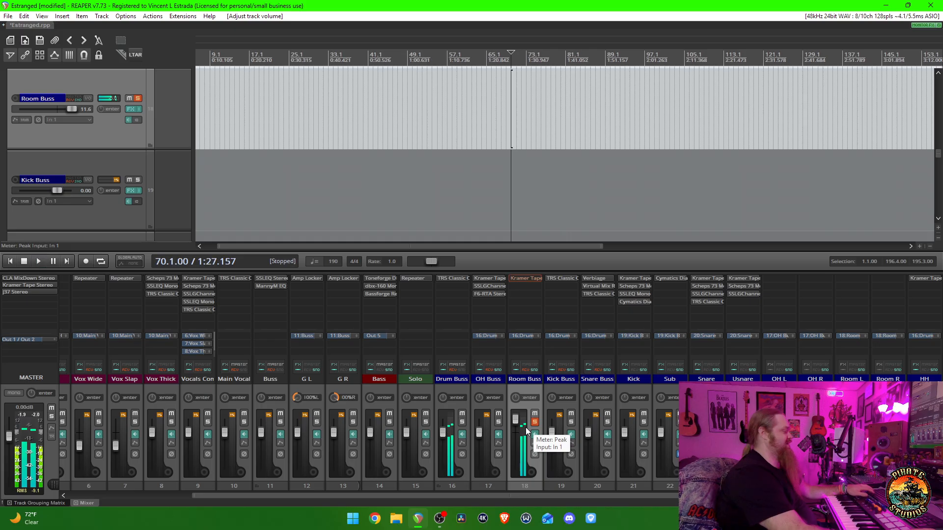
key("ctrl+z")
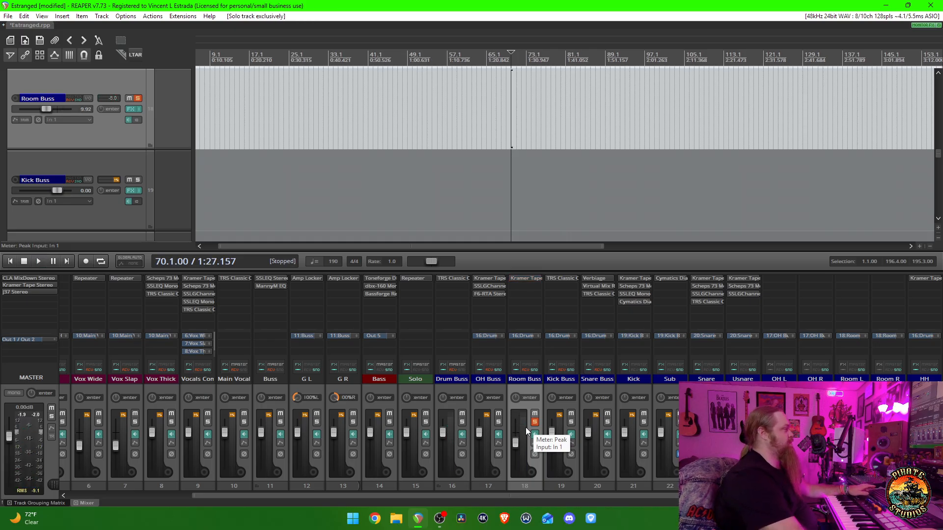
- Solo Tom 1 in addition to the Room Buss, play the tom hit from measure 111, and stop playback
left_click(457, 423)
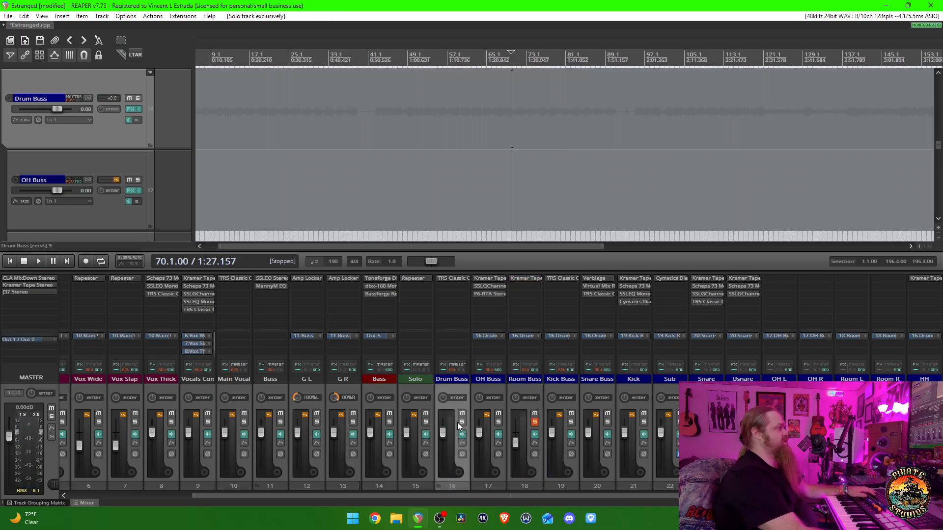
scroll(517, 426, "down", 4)
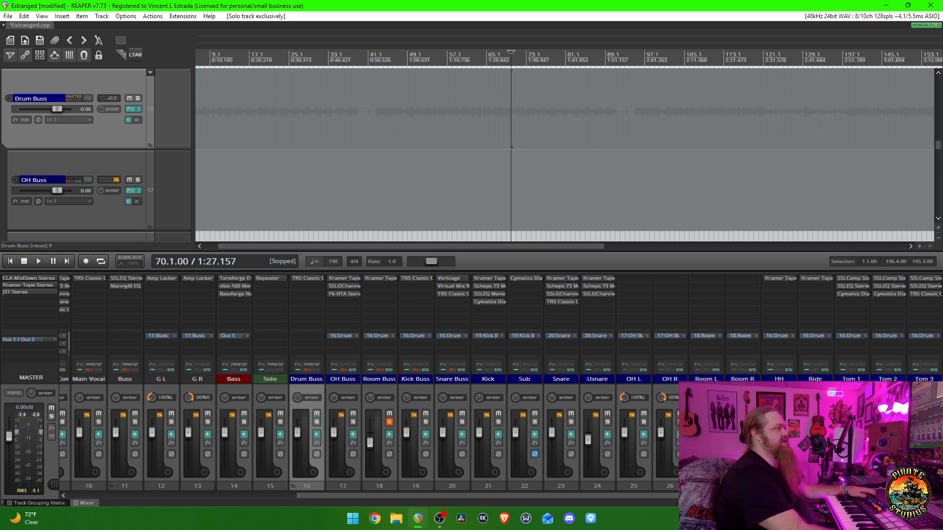
left_click(854, 425)
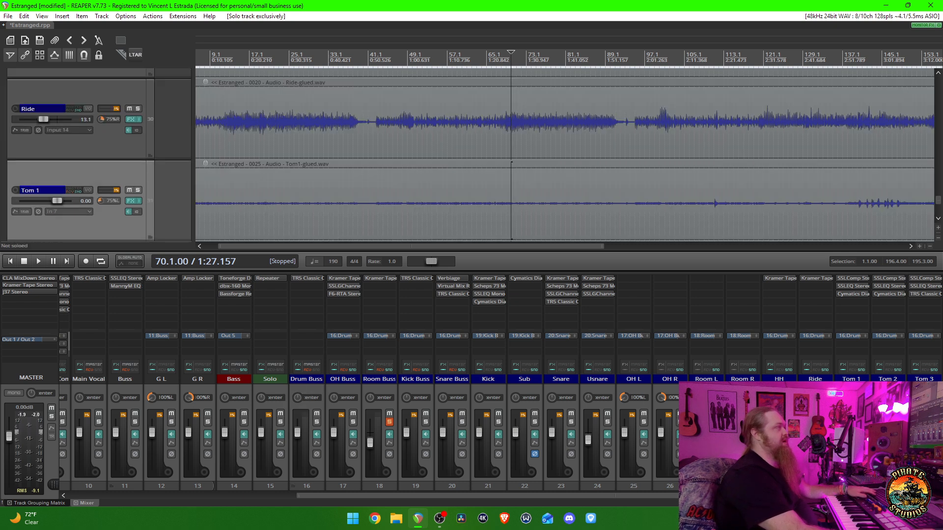
left_click(862, 422)
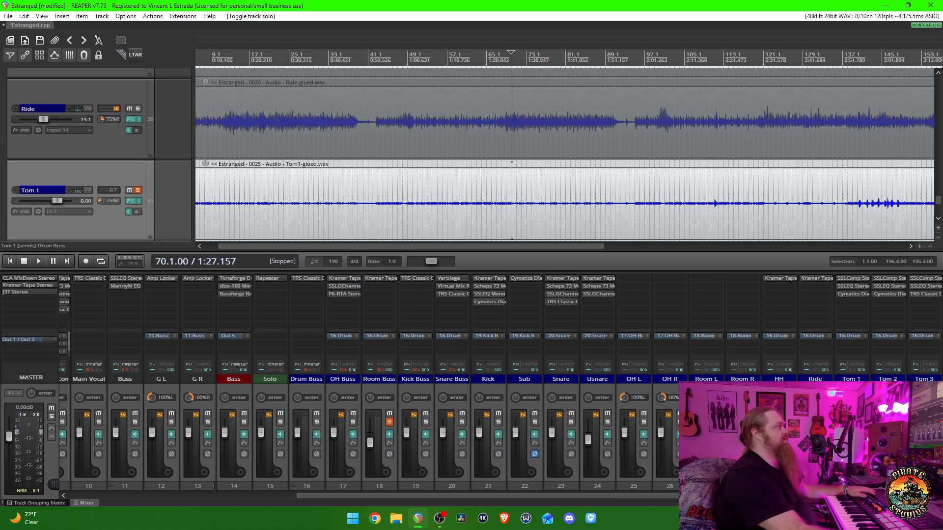
left_click(718, 226)
left_click(714, 228)
key("space")
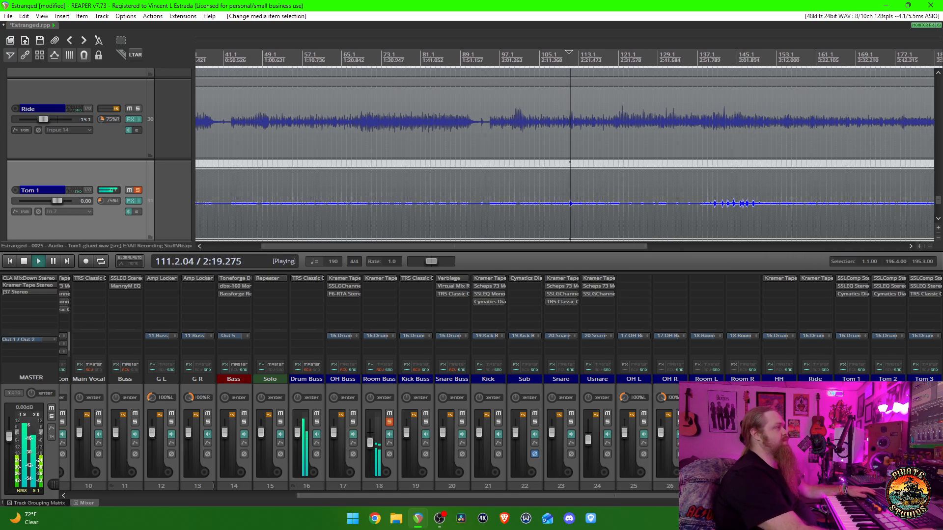
key("space")
- Solo Tom 2 as well and audition it from measure 111, and stop playback
key("space")
left_click(898, 422)
key("space")
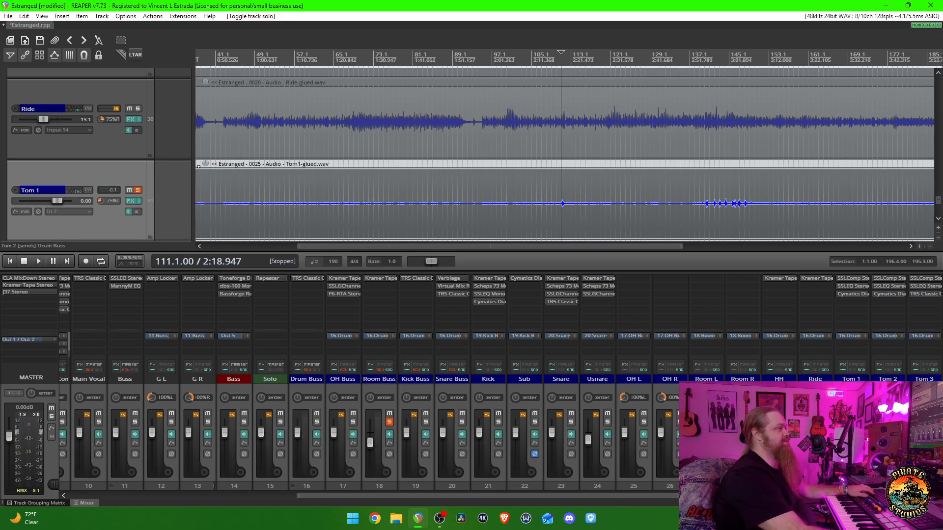
- Solo Tom 3 as well and audition all three toms with the Room Buss from measure 111, and stop playback
key("space")
key("space")
scroll(58, 117, "down", 3)
key("space")
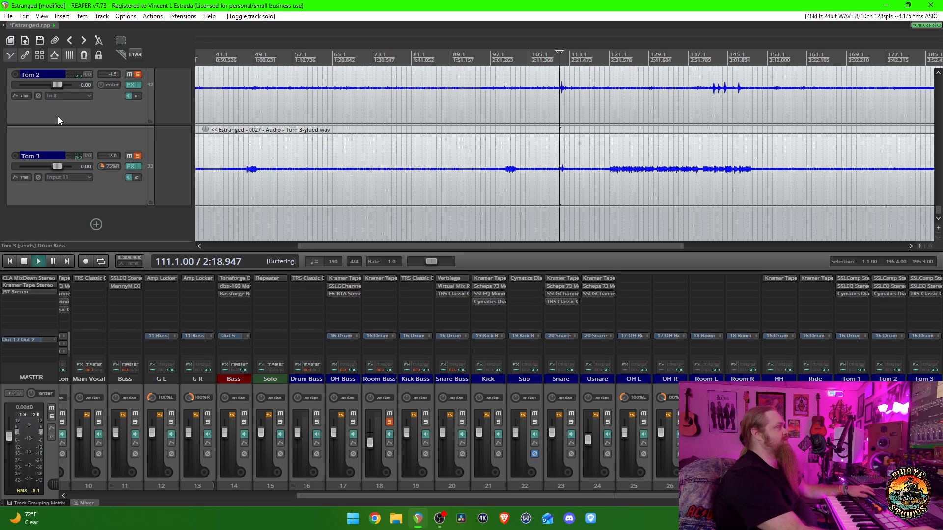
scroll(58, 116, "down", 3)
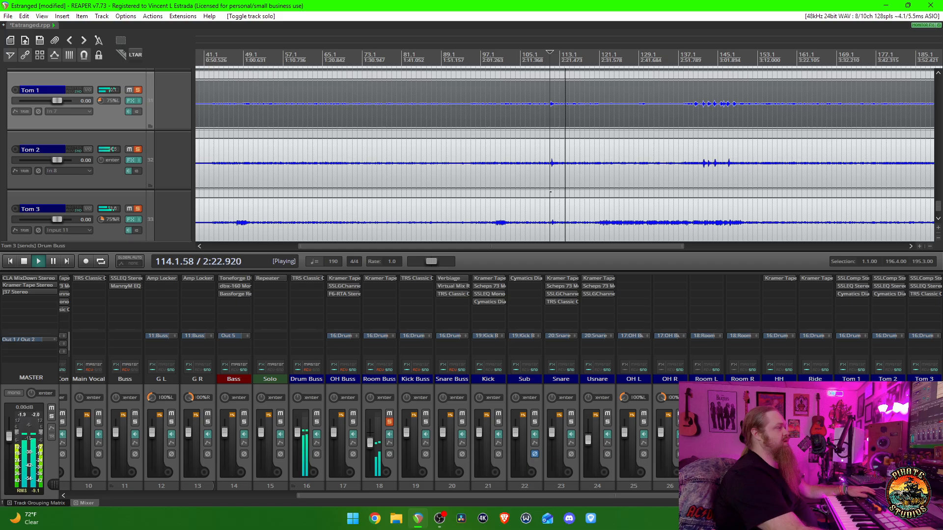
key("space")
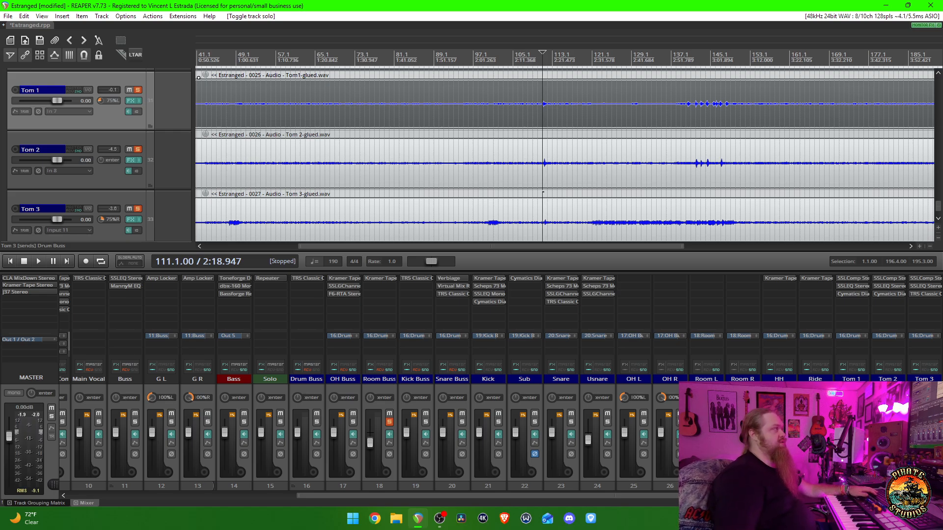
key("space")
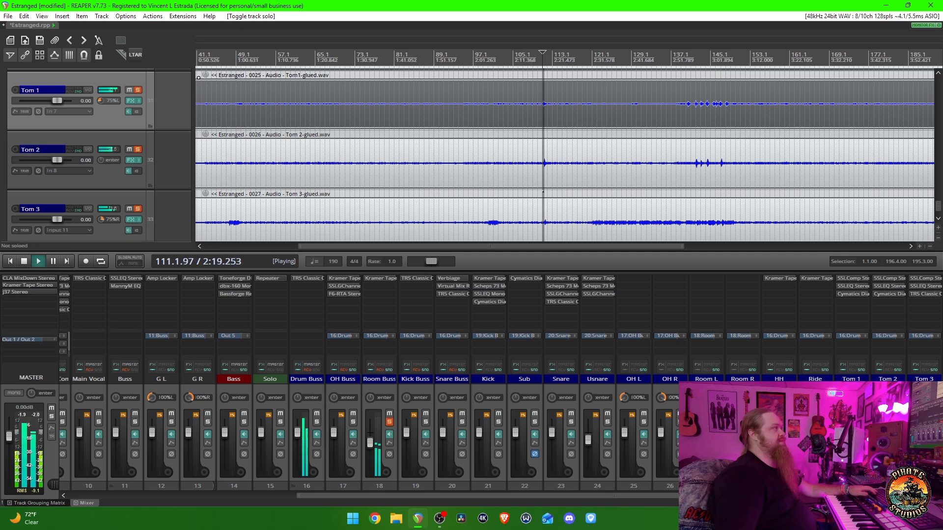
key("space")
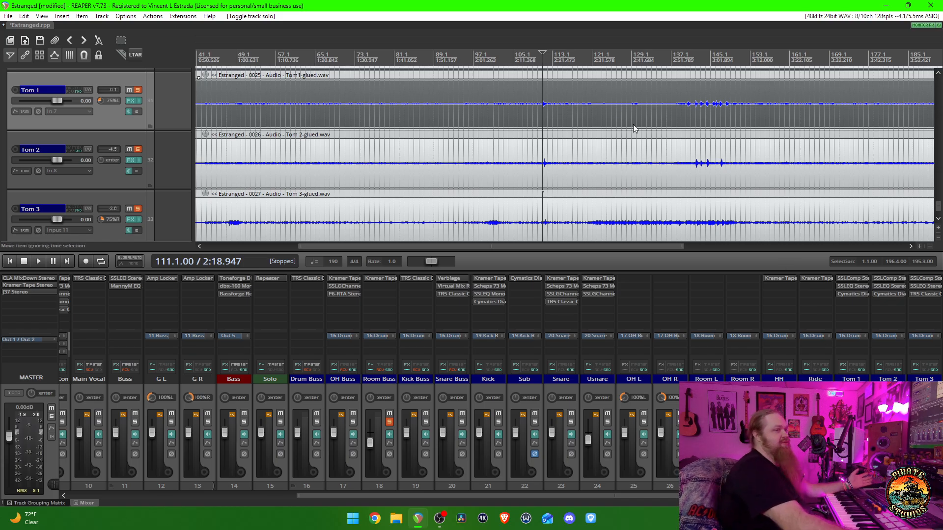
- Solo the Drum Buss exclusively, audition the full drum mix from measures 113 and 110, and stop playback
left_click(551, 62)
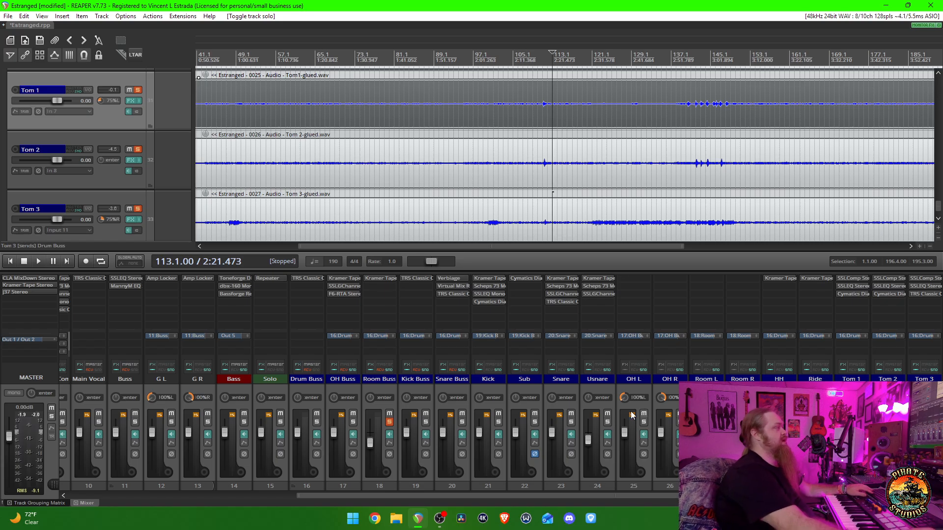
left_click(315, 422, "alt")
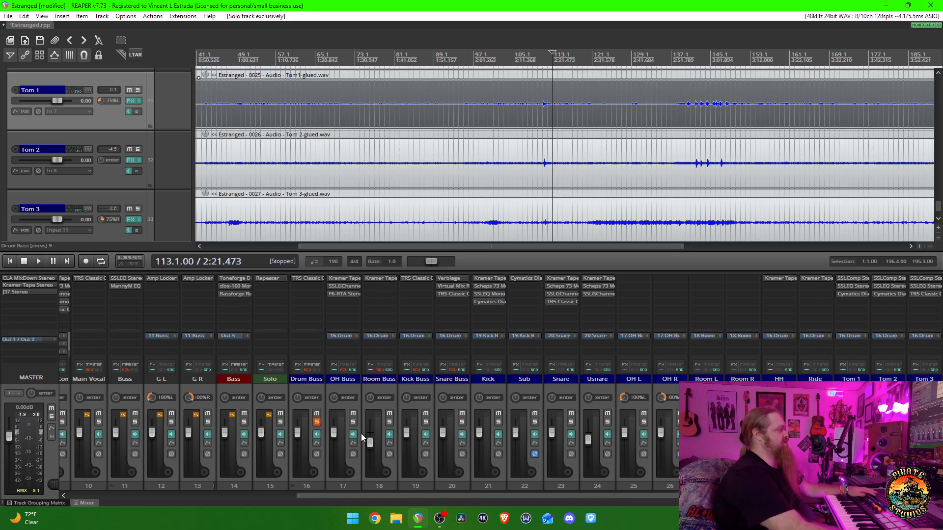
key("space")
key("space")
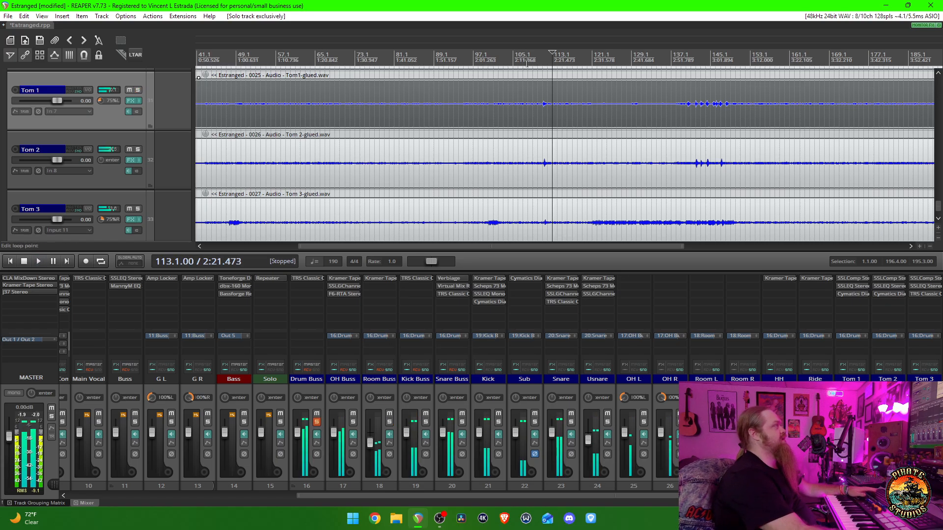
left_click(538, 61)
key("space")
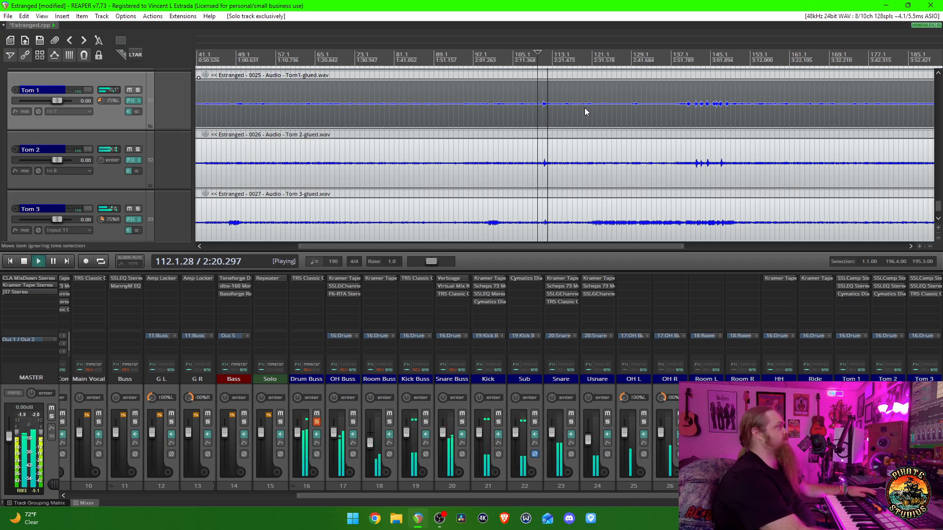
scroll(585, 107, "down", 3)
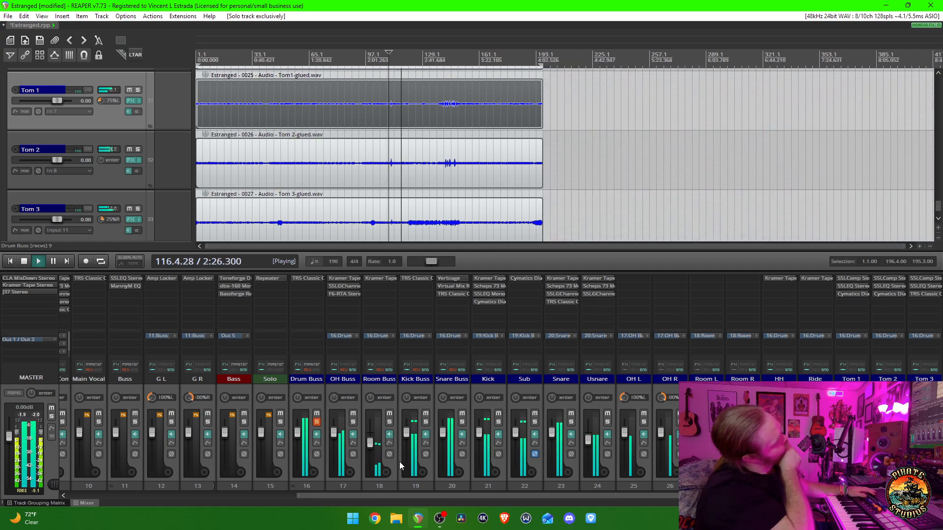
key("space")
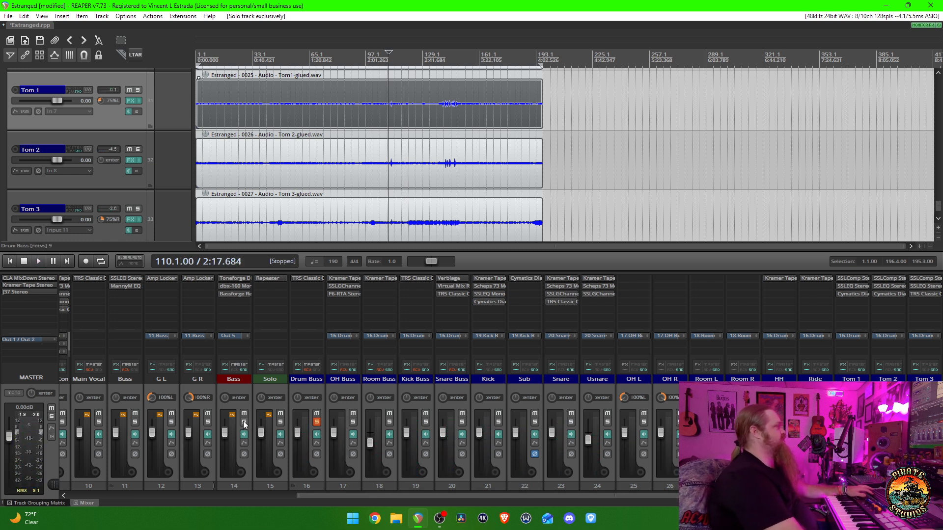
- Solo the Bass track exclusively, audition it from measure 110, and stop playback
left_click(244, 422)
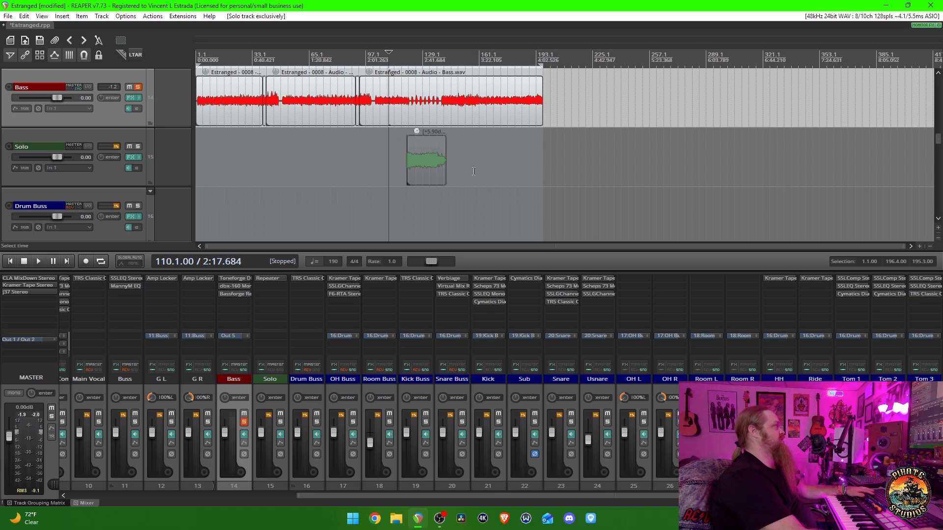
key("space")
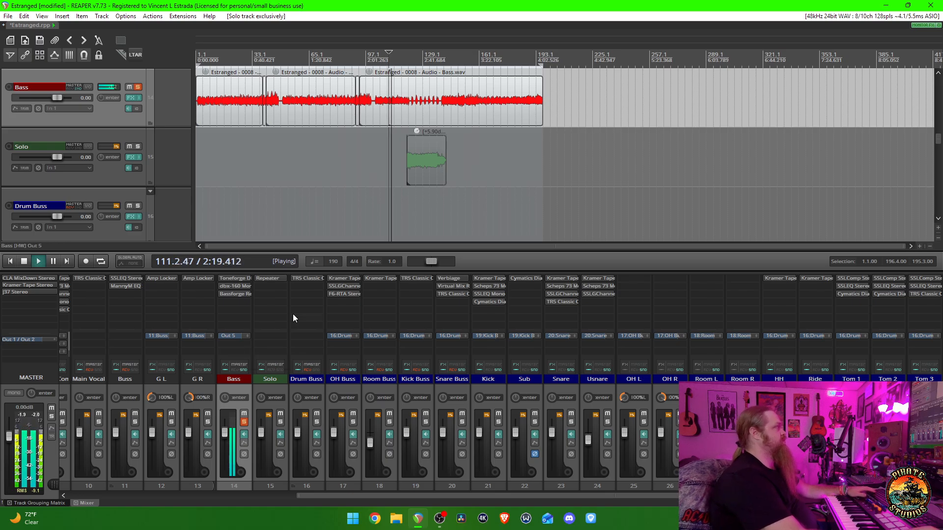
key("space")
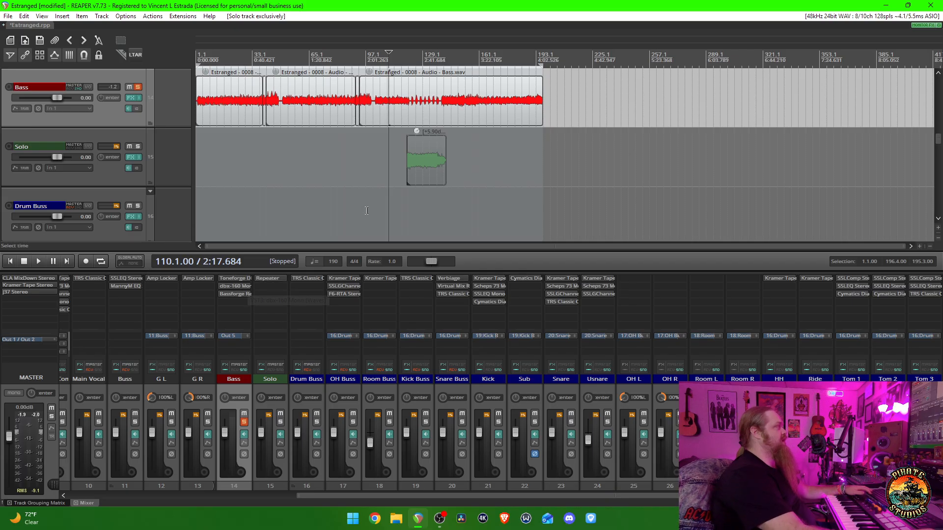
- Open the Bassforge Rex Brown plugin on the Bass track, examine its amp settings, and close it
left_click(235, 294)
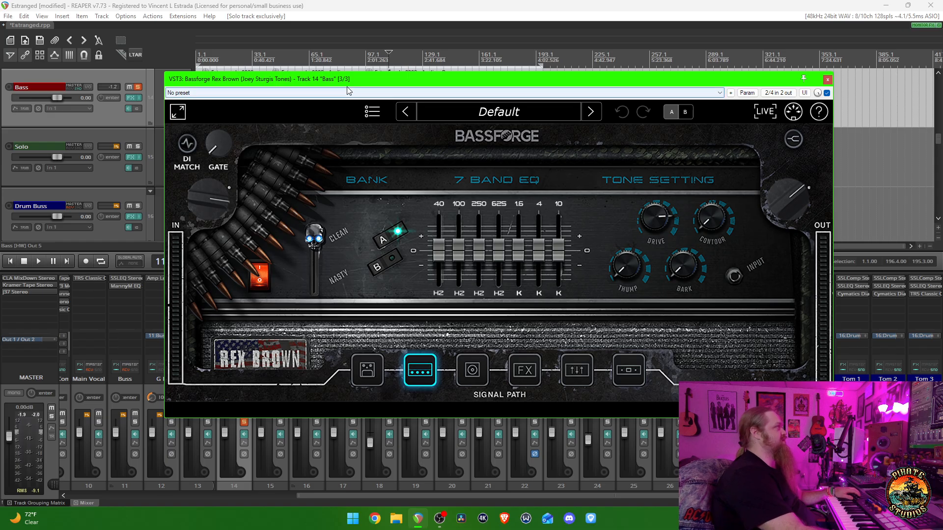
left_click_drag(379, 78, 358, 86)
key("Escape")
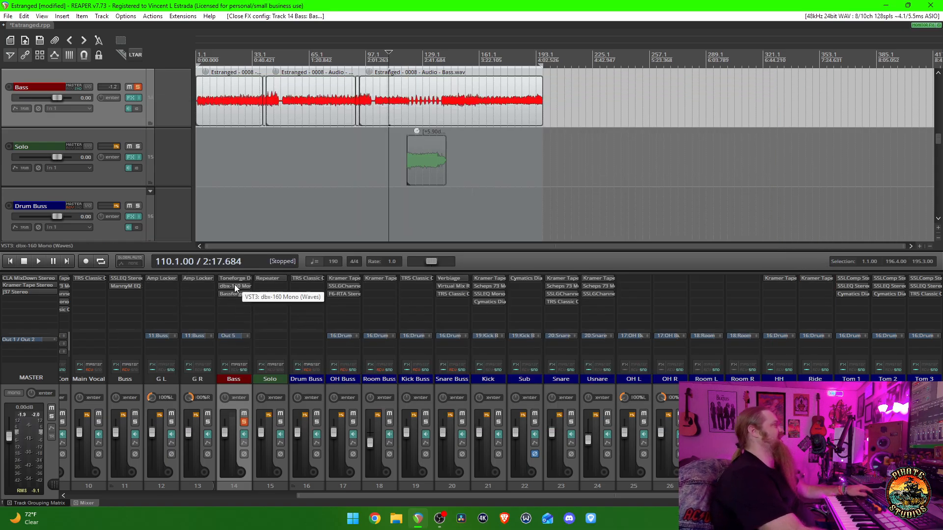
- Bypass all effects on the Bass track, audition the unprocessed bass from measure 110, and stop playback
left_click(226, 368)
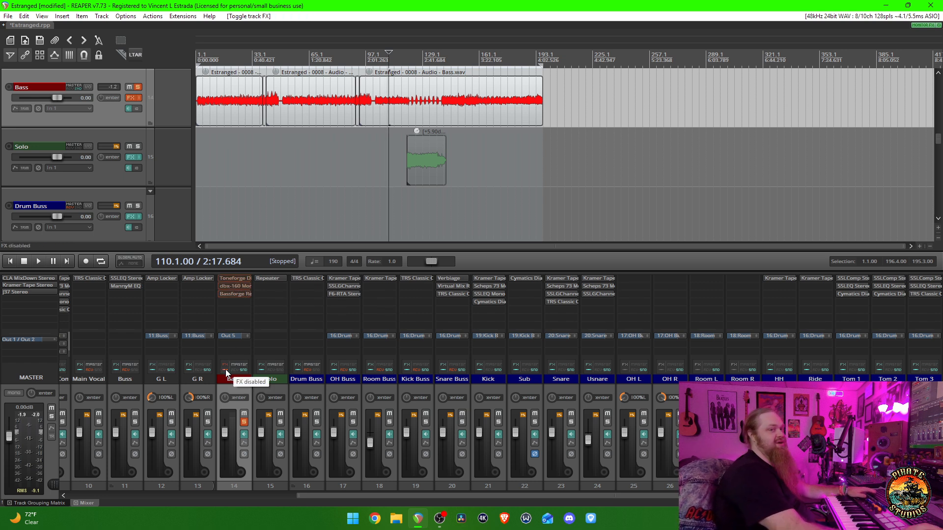
key("space")
scroll(144, 143, "up", 3)
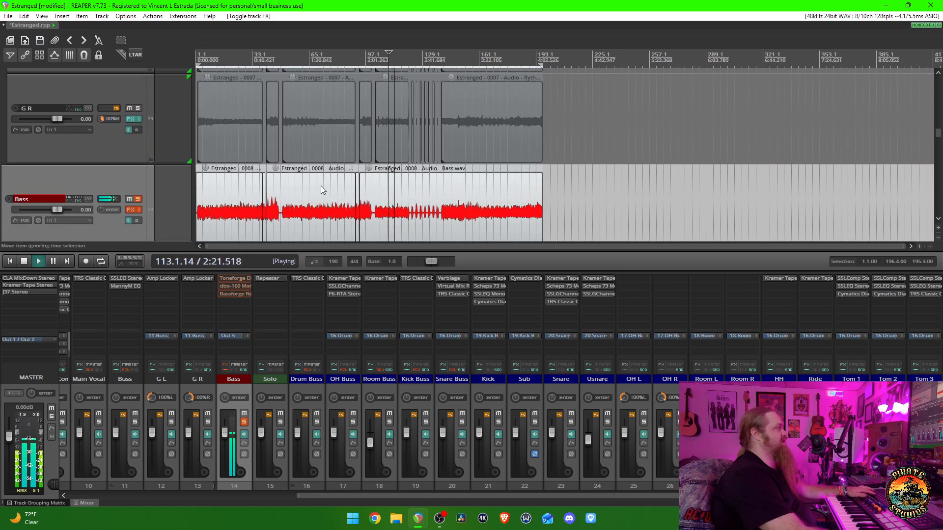
scroll(388, 182, "up", 3)
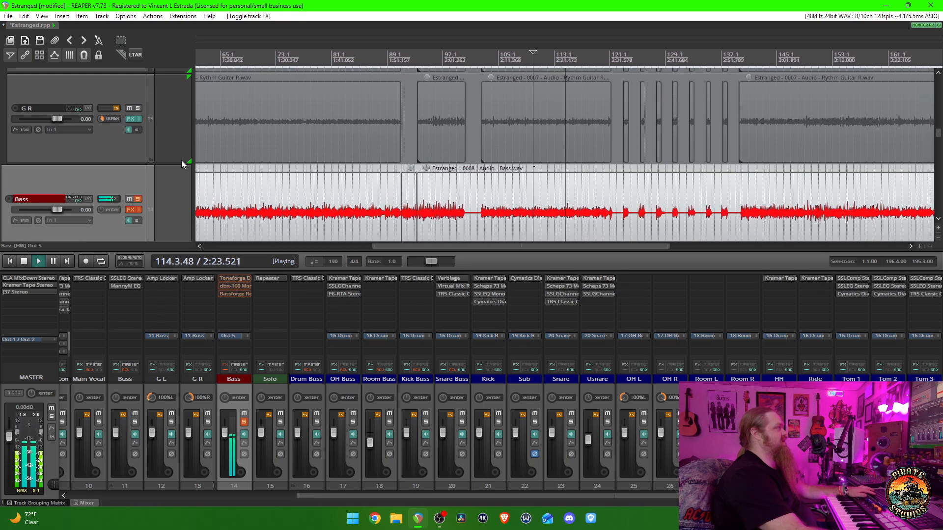
scroll(129, 149, "down", 1)
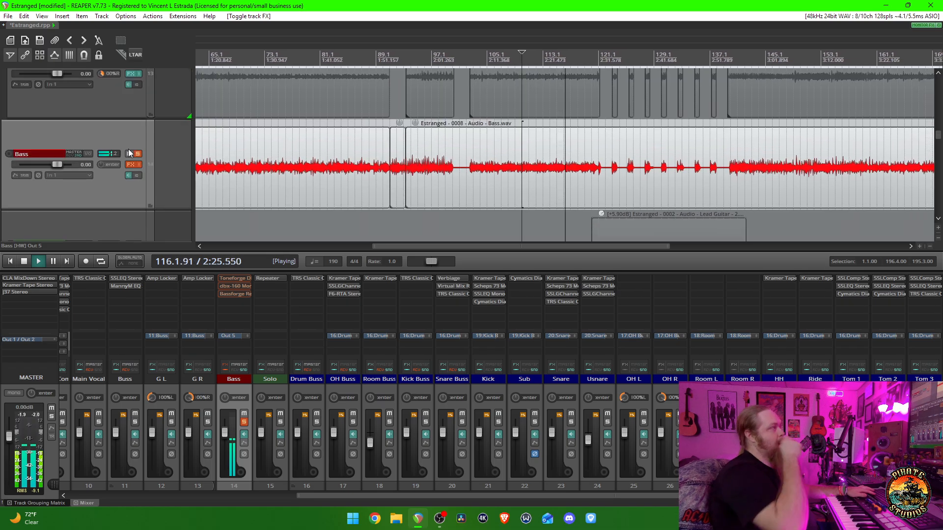
key("space")
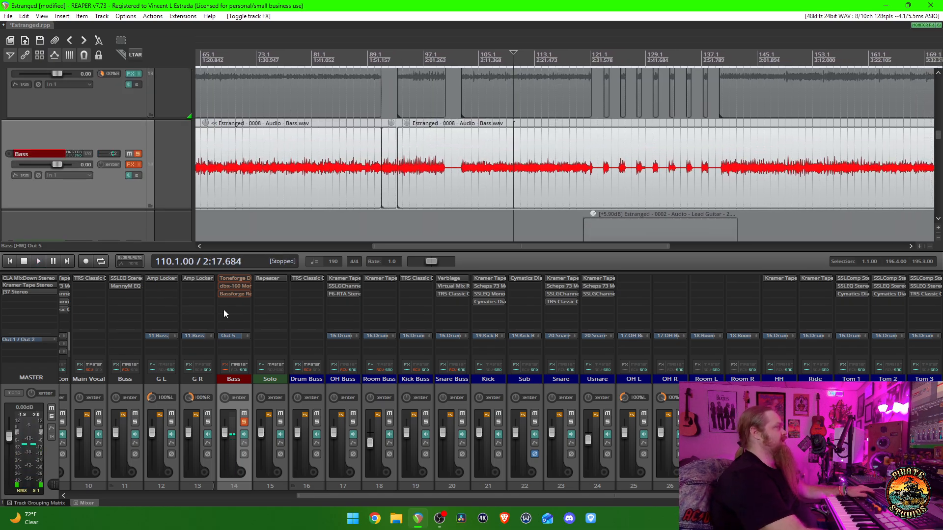
- Re-enable the Bass track's effects and open its Toneforge DI Match plugin for examination
left_click(238, 278, "shift")
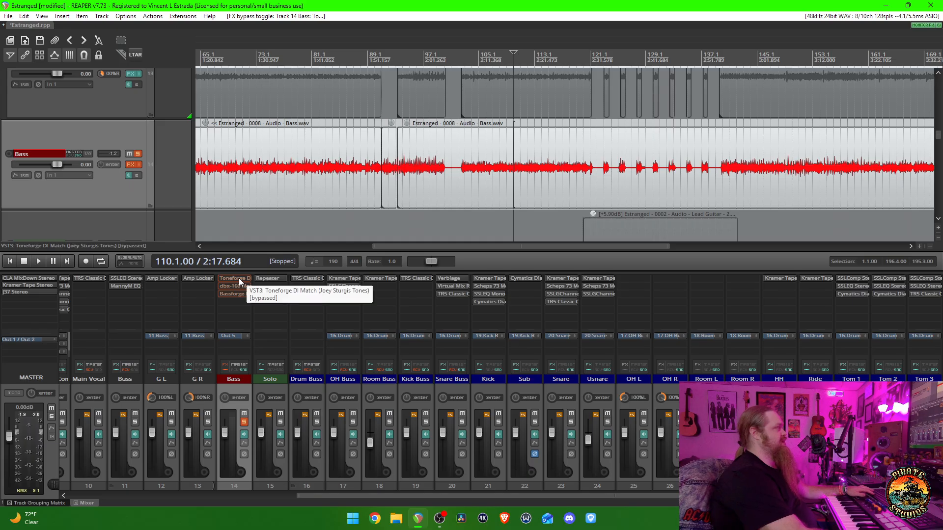
left_click(226, 367)
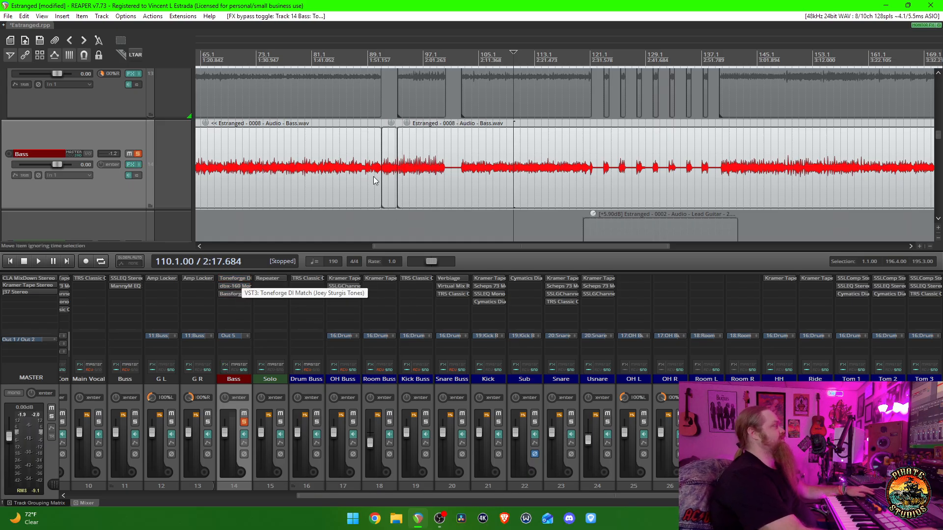
left_click(234, 278)
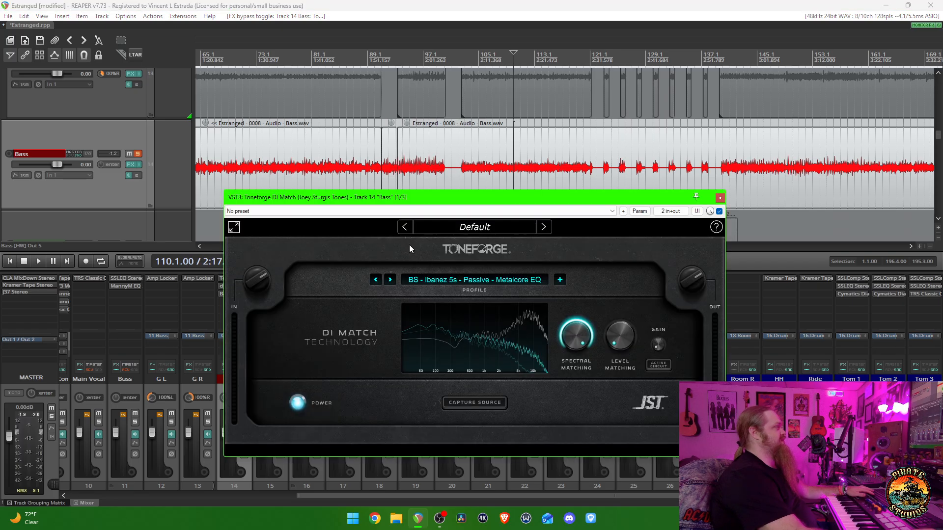
left_click_drag(446, 199, 421, 156)
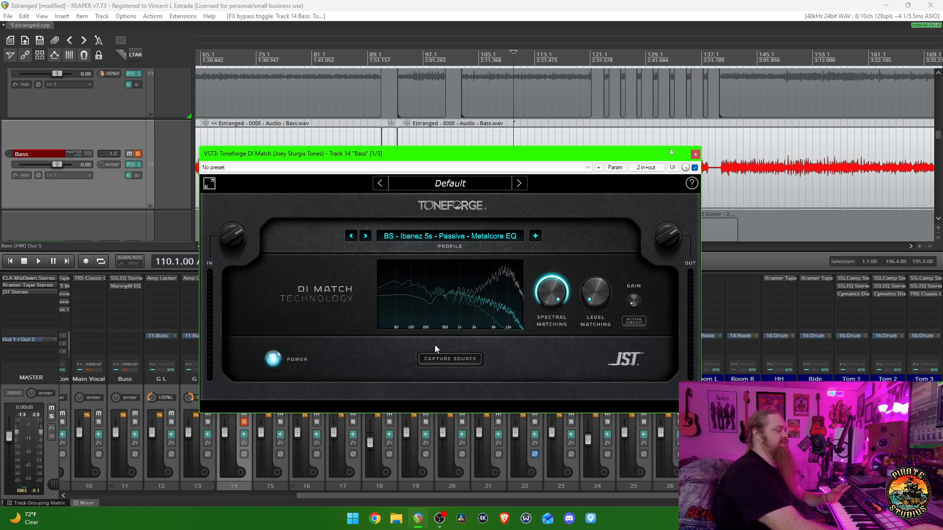
- Browse the JST Collaborators profiles in DI Match and close the list, keeping BS - Ibanez 5s - Passive - Metalcore EQ
left_click(483, 235)
mouse_move(479, 256)
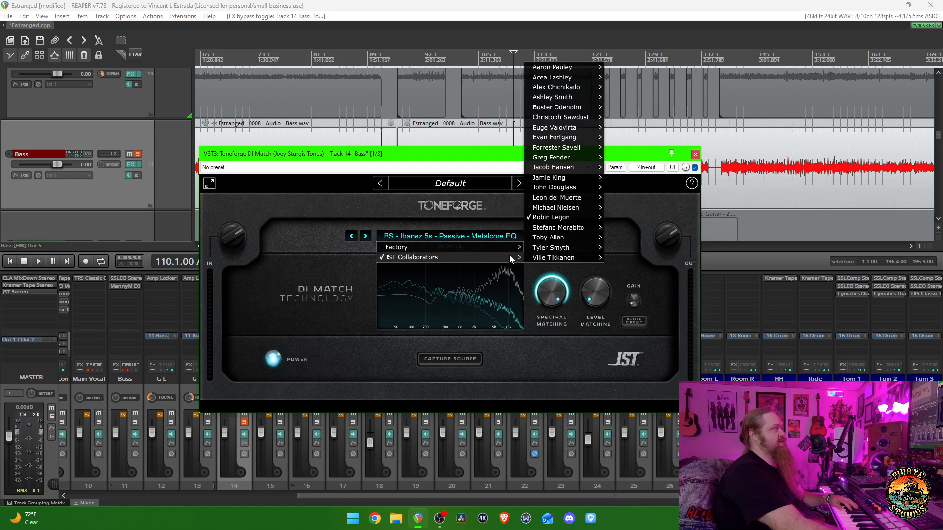
mouse_move(575, 206)
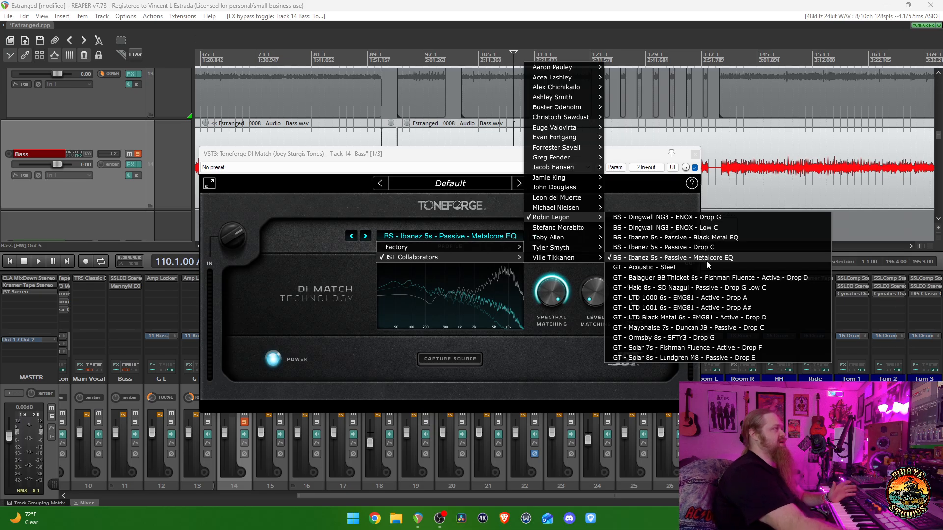
left_click(502, 363)
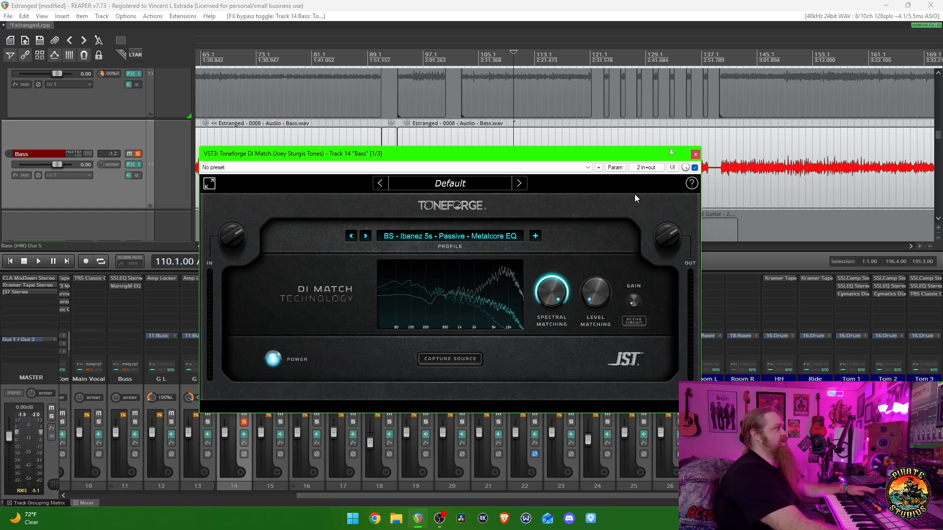
- Compare the bass from measure 110 with DI Match bypassed and enabled, close the plugin with it enabled, and stop playback
left_click(694, 168)
key("space")
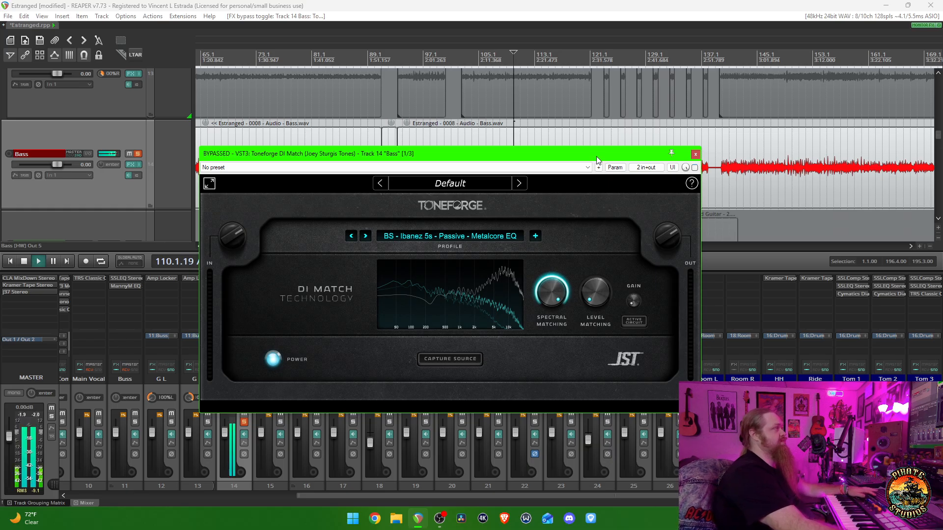
key("space")
left_click(695, 168)
key("space")
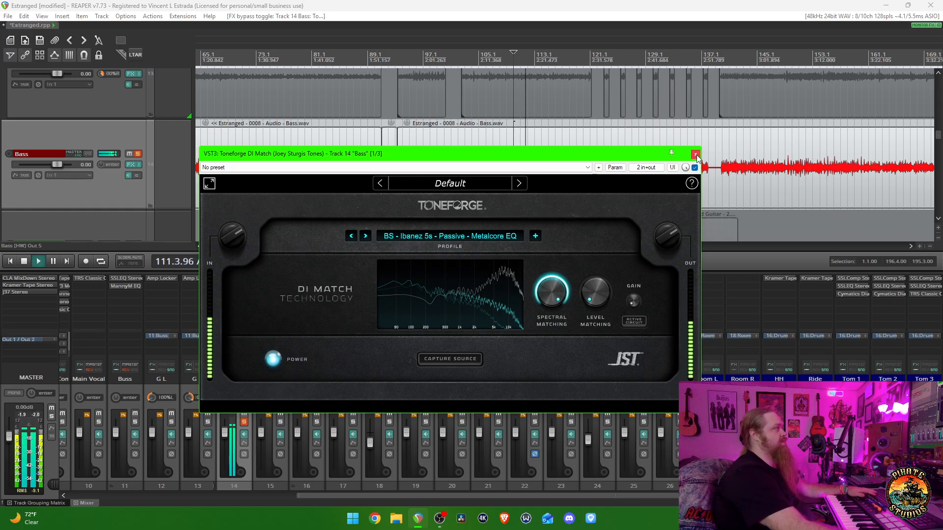
key("space")
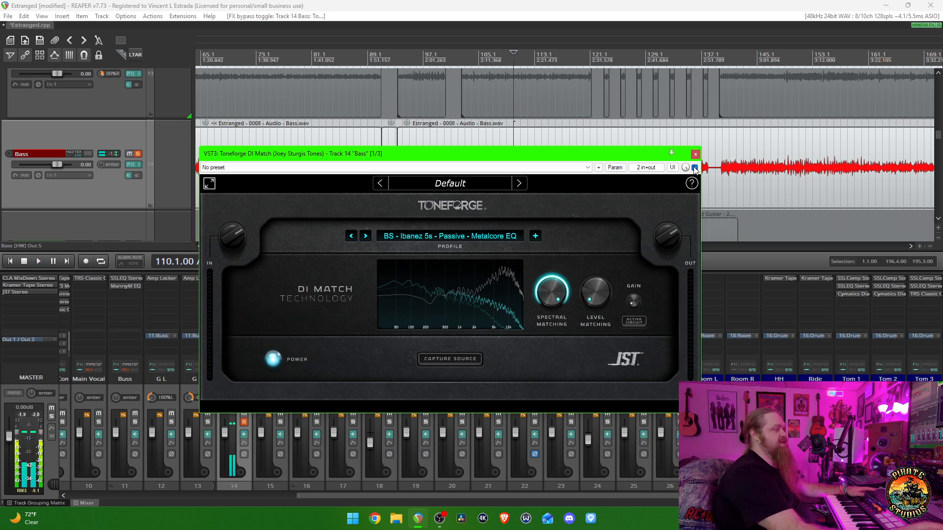
key("space")
left_click(694, 168)
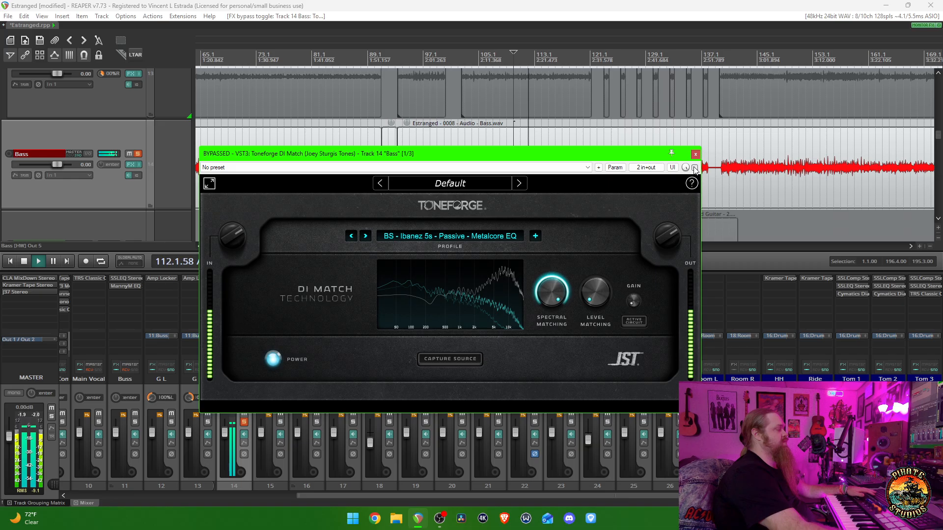
left_click(695, 154)
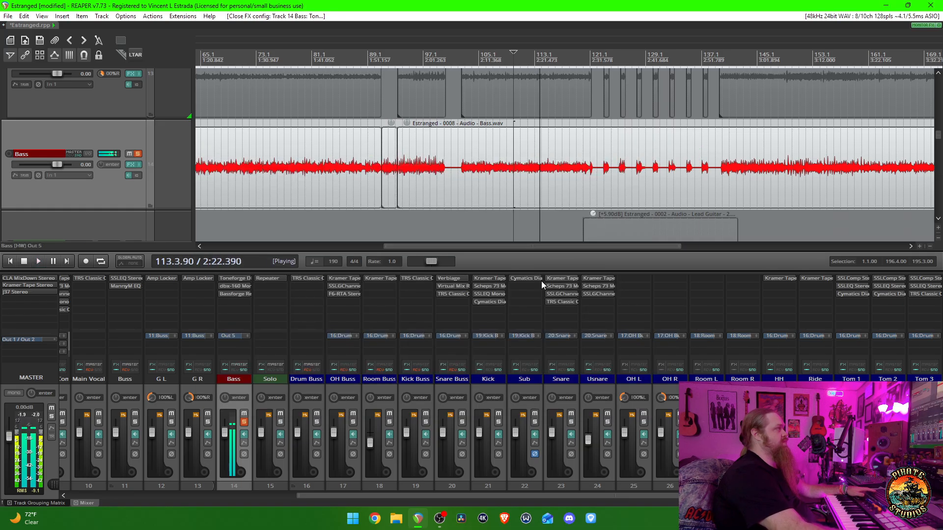
key("space")
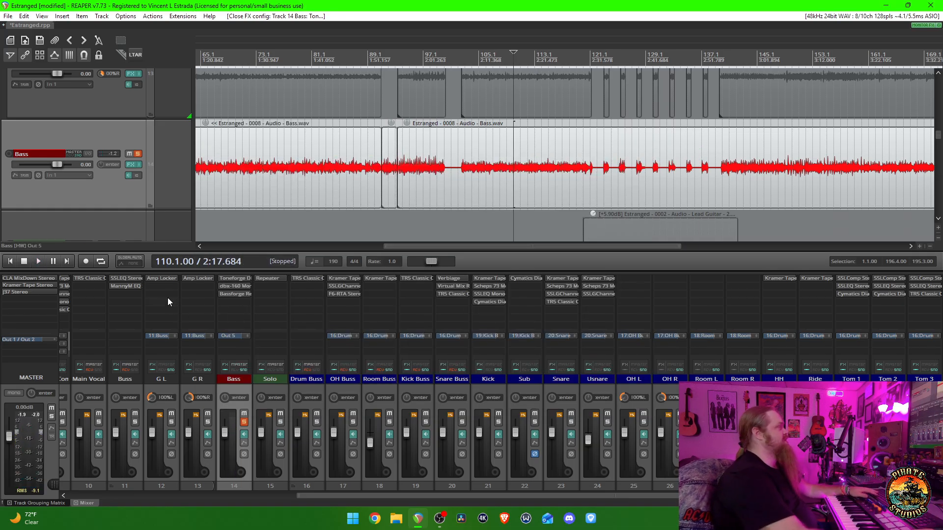
- Open the Bass track's dbx-160 Mono compressor, examine its Bass Guitar settings, and close the plugin
left_click(232, 286)
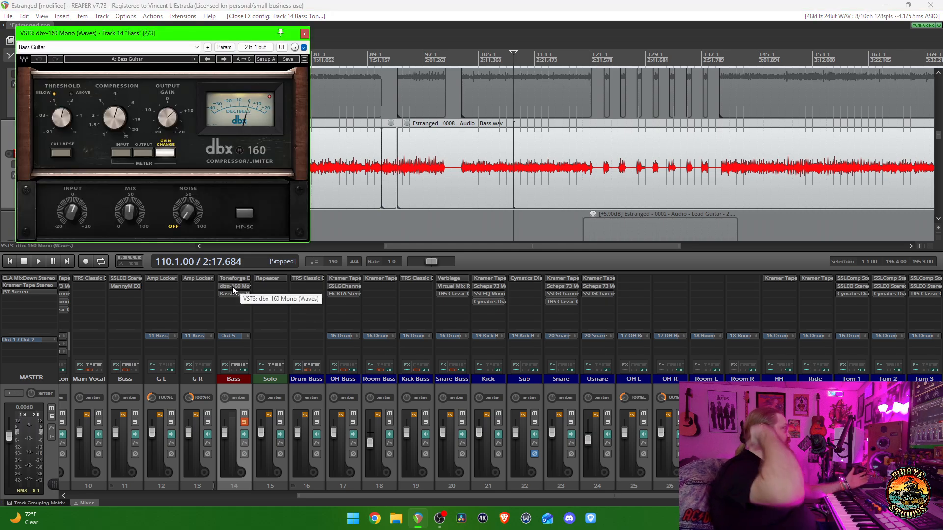
left_click_drag(196, 34, 383, 132)
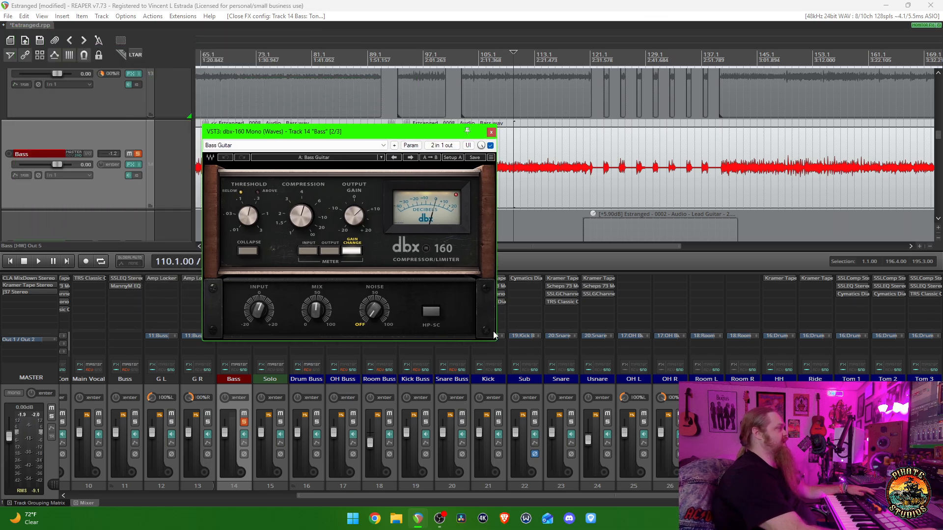
mouse_move(497, 343)
left_mouse_down()
mouse_move(544, 402)
mouse_move(495, 340)
left_mouse_up()
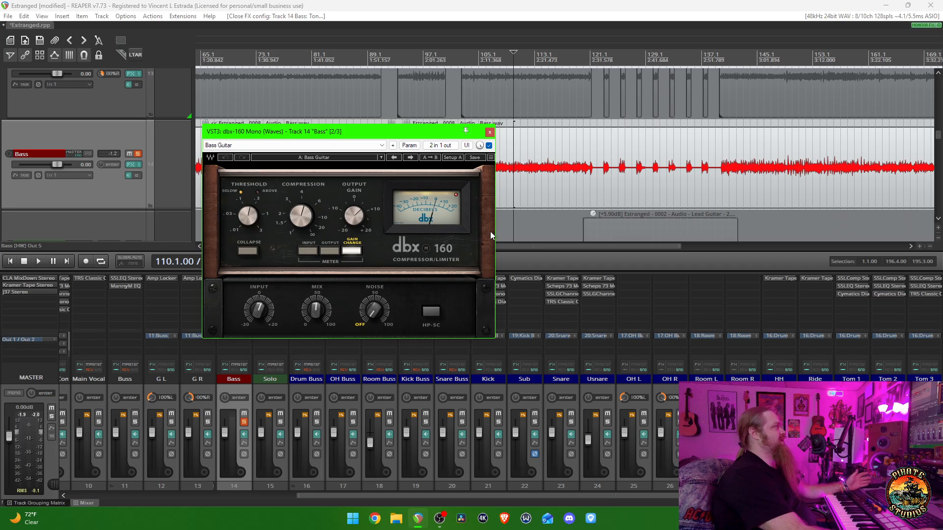
left_click(490, 132)
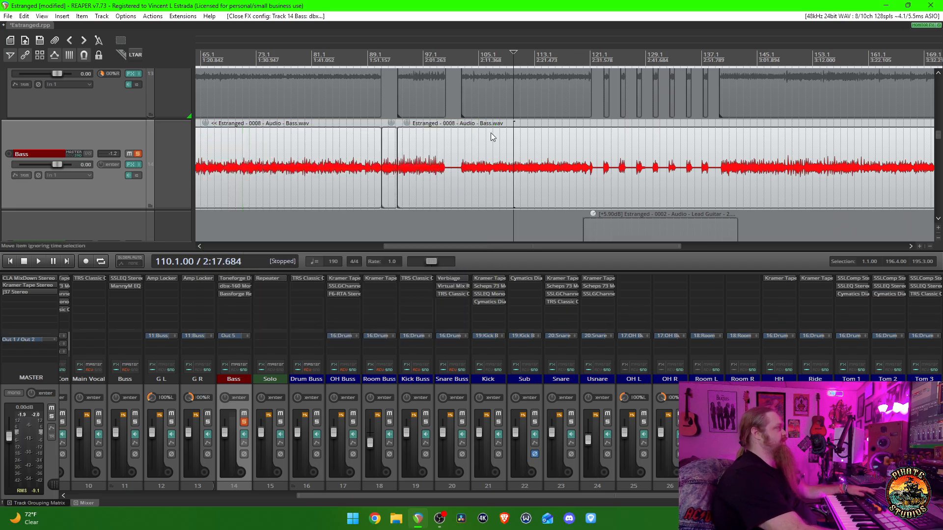
- Open the Bass track's Bassforge Rex Brown, compare the bass from measure 110 with it bypassed and enabled, close it, and stop playback
left_click(235, 294)
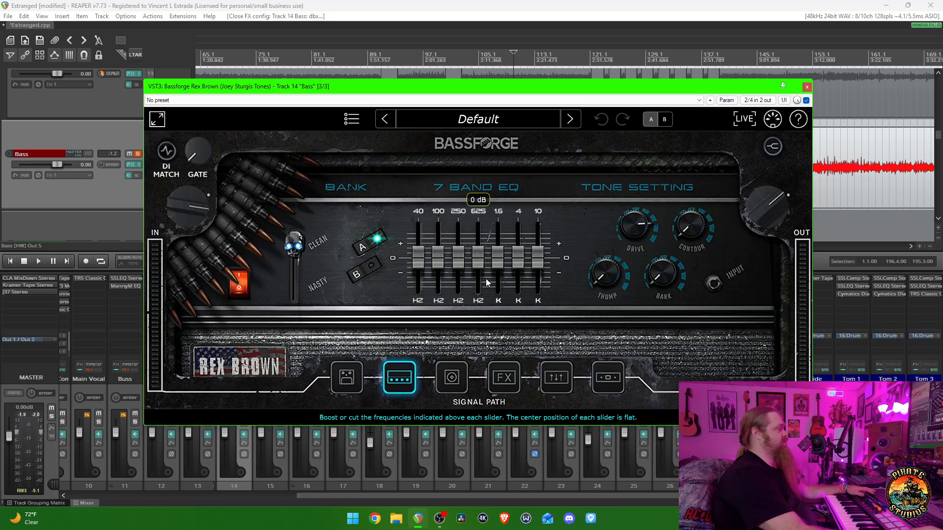
left_click_drag(544, 92, 542, 107)
key("space")
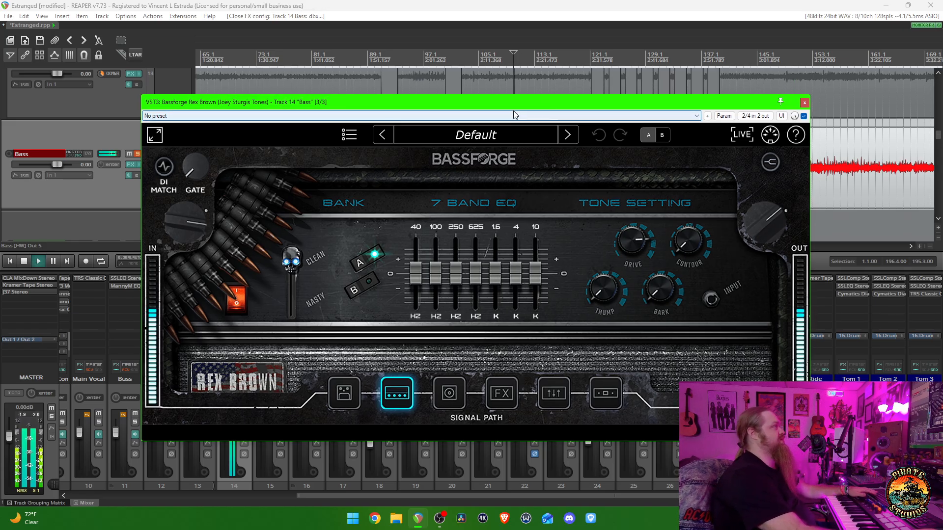
left_click(804, 116)
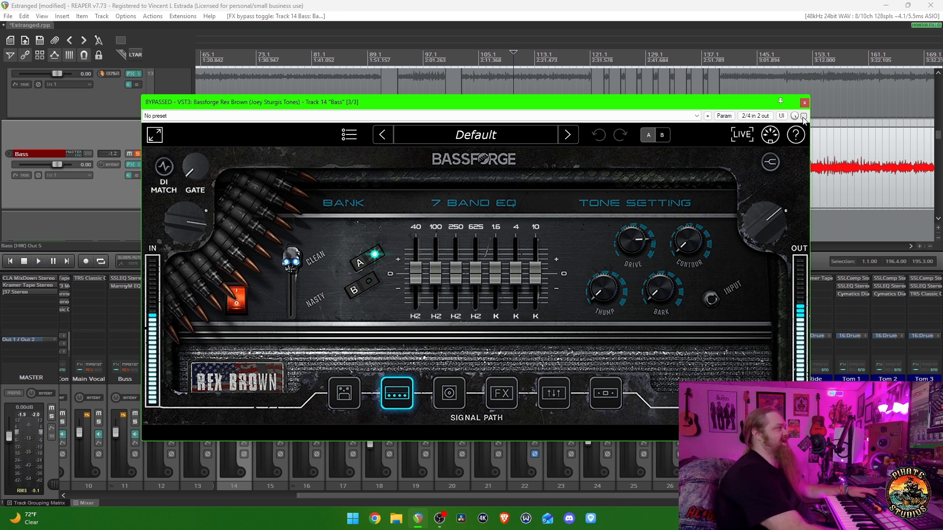
left_click(803, 117)
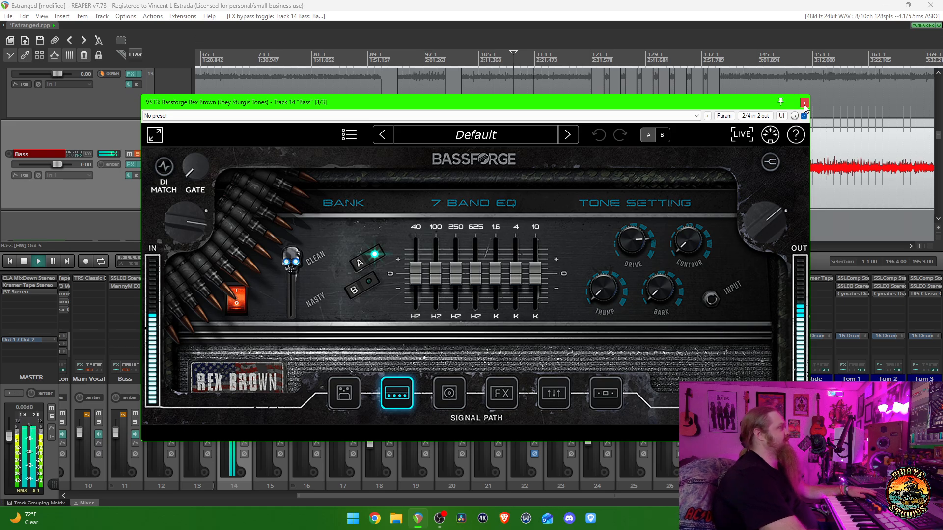
left_click(805, 104)
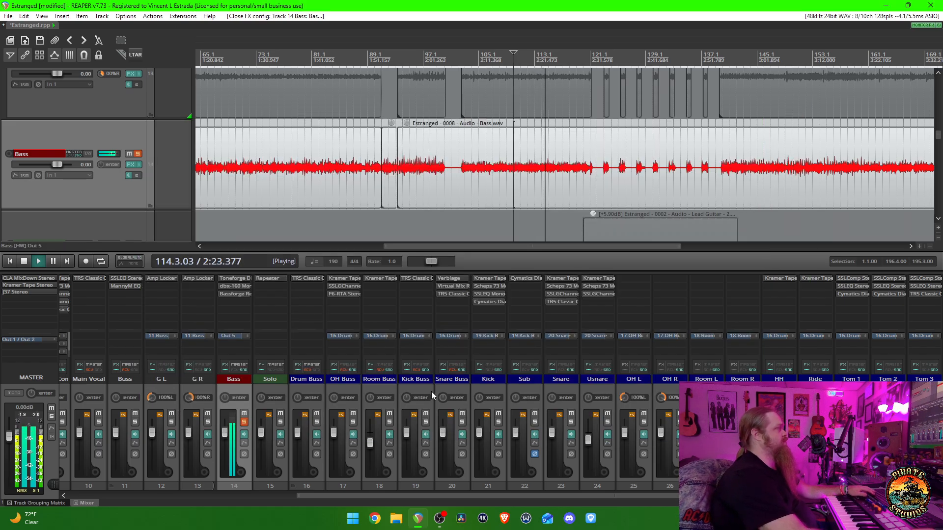
scroll(431, 391, "left", 5)
key("space")
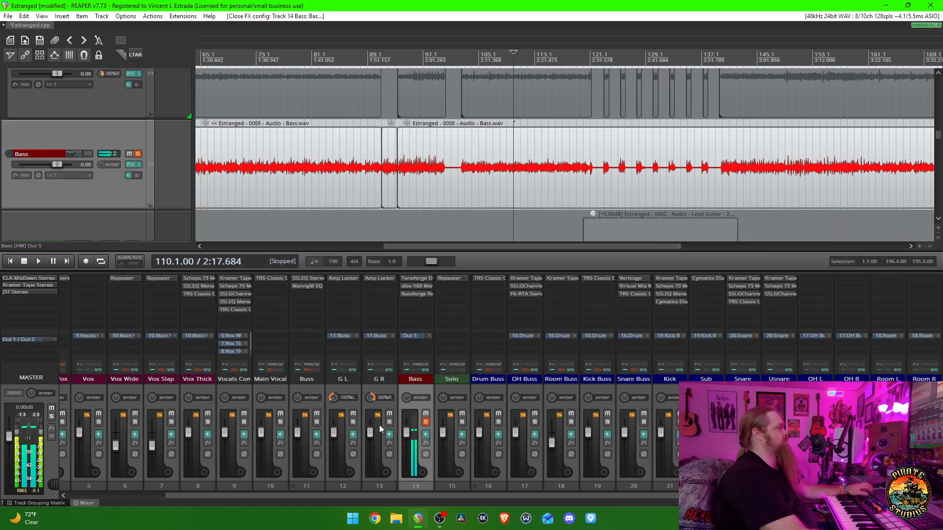
- Solo the guitar Buss exclusively and open the Amp Locker plugin on track G L to audition the guitars from measure 110
left_click(317, 421, "ctrl")
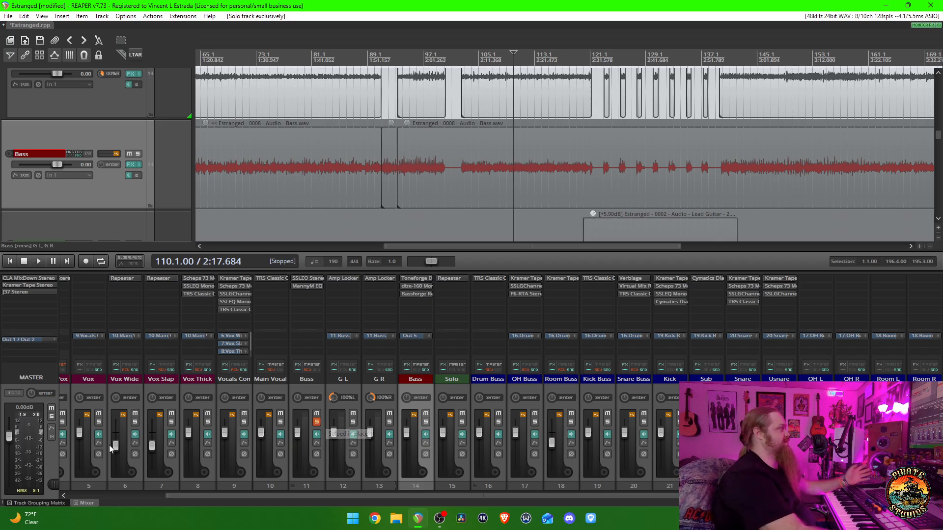
left_click(349, 278)
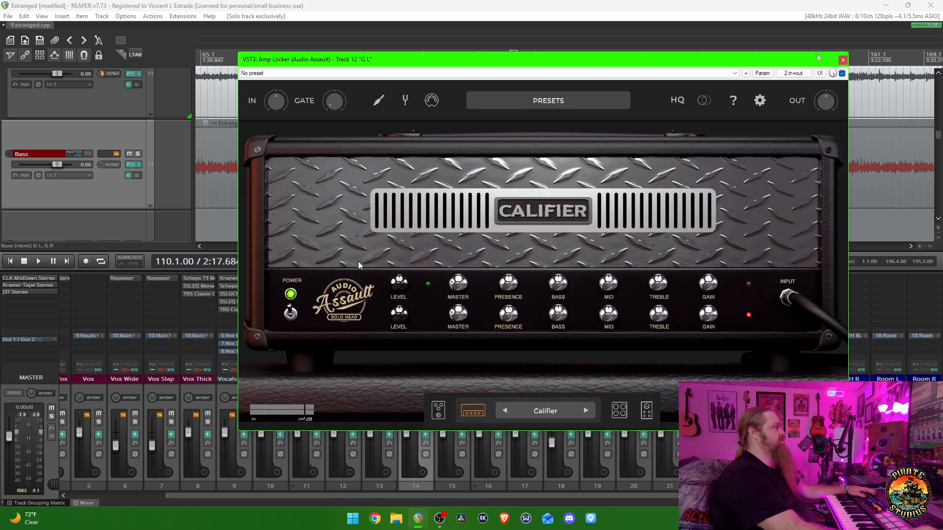
left_click_drag(566, 63, 495, 83)
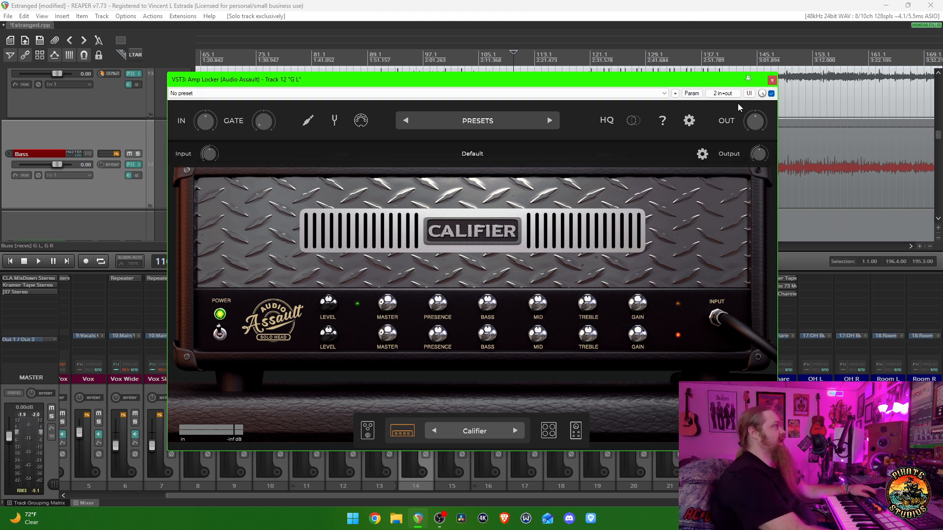
left_click_drag(684, 80, 878, 101)
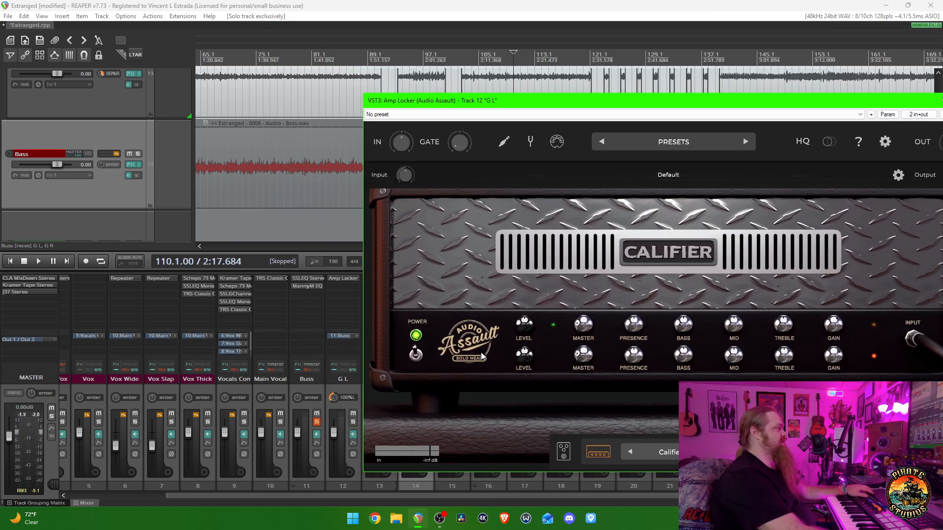
left_click_drag(634, 100, 460, 98)
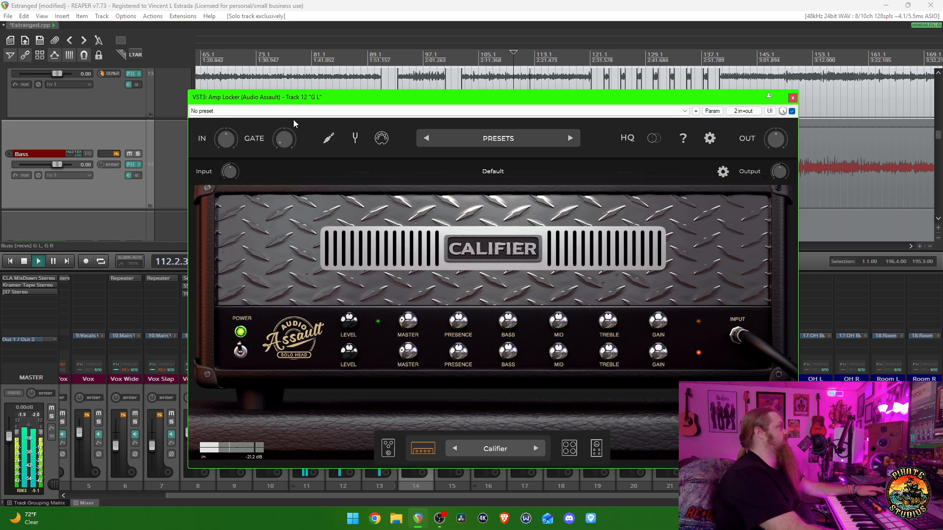
- Audition the guitars from measure 68, examine Amp Locker's cabinet and IR settings, and stop playback
left_click(223, 64)
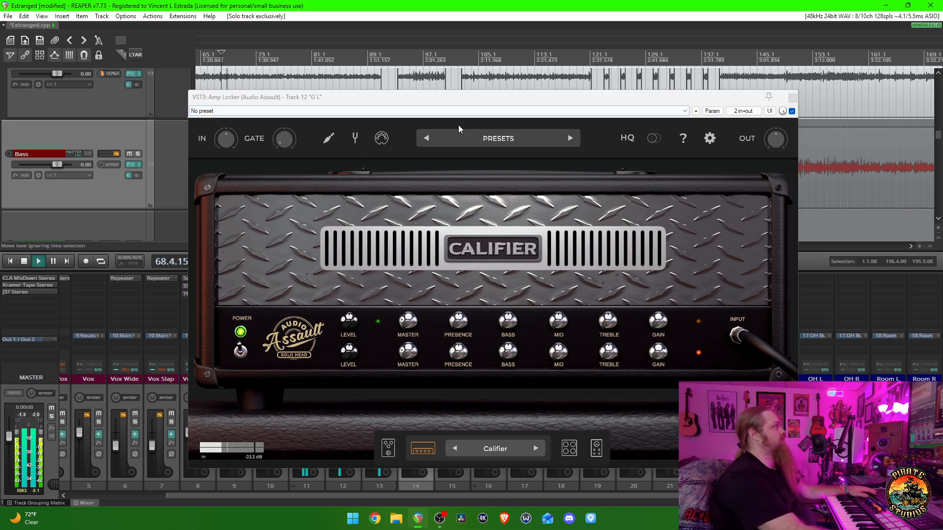
left_click_drag(457, 97, 436, 93)
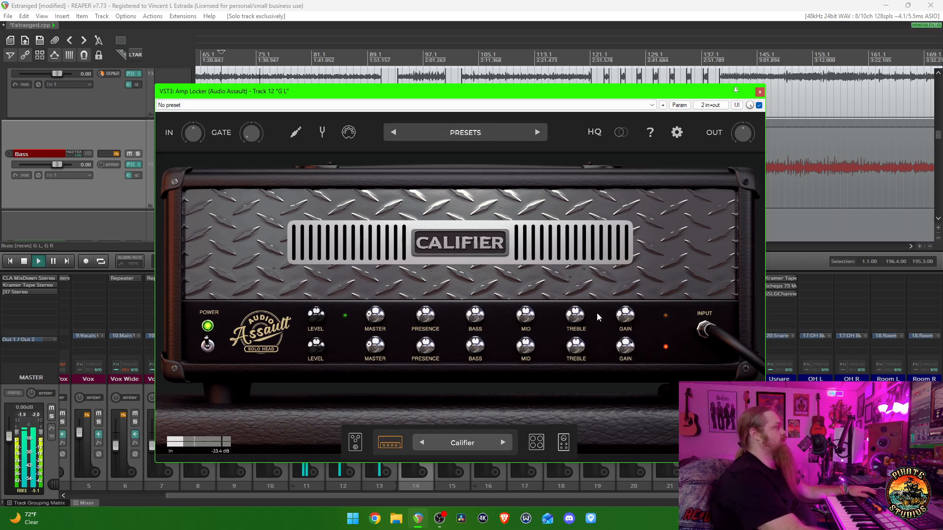
left_click(535, 442)
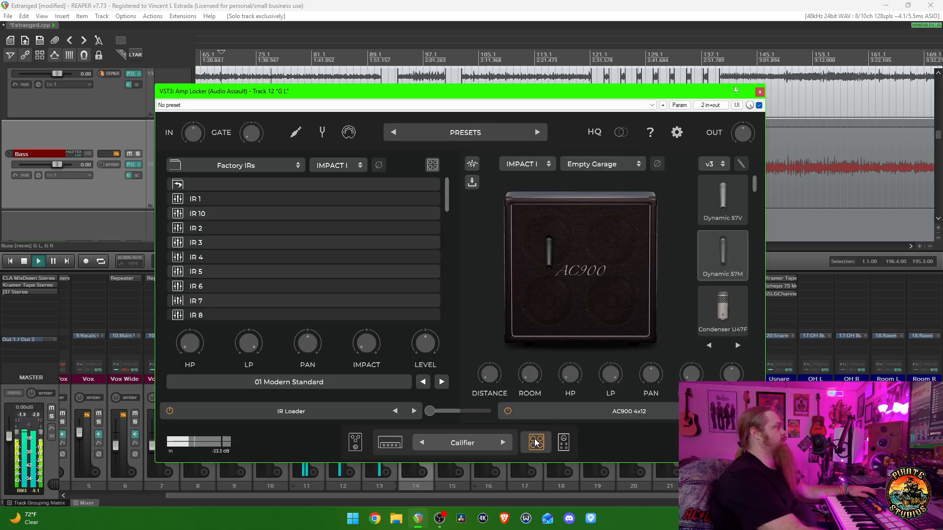
key("space")
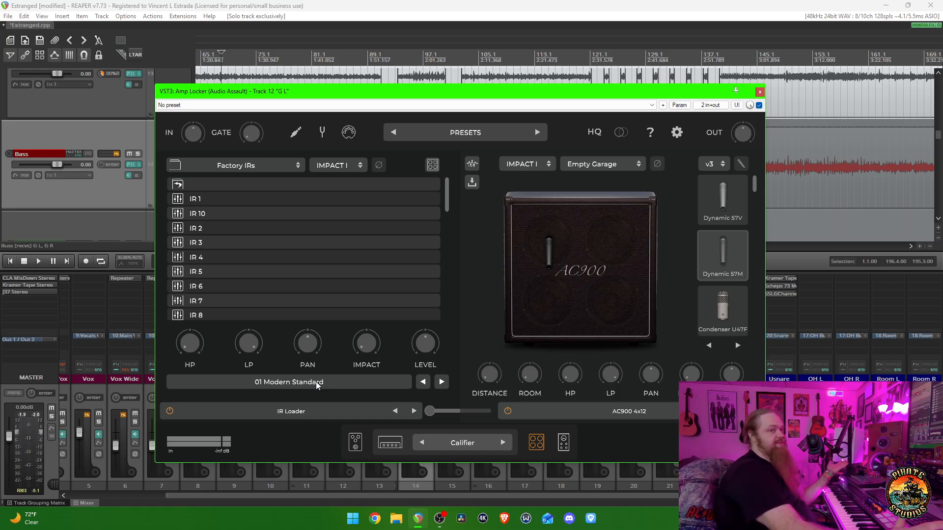
- Examine the Califier amp head's knobs in Amp Locker, close the plugin, and briefly play the guitars from measure 68
left_click(384, 443)
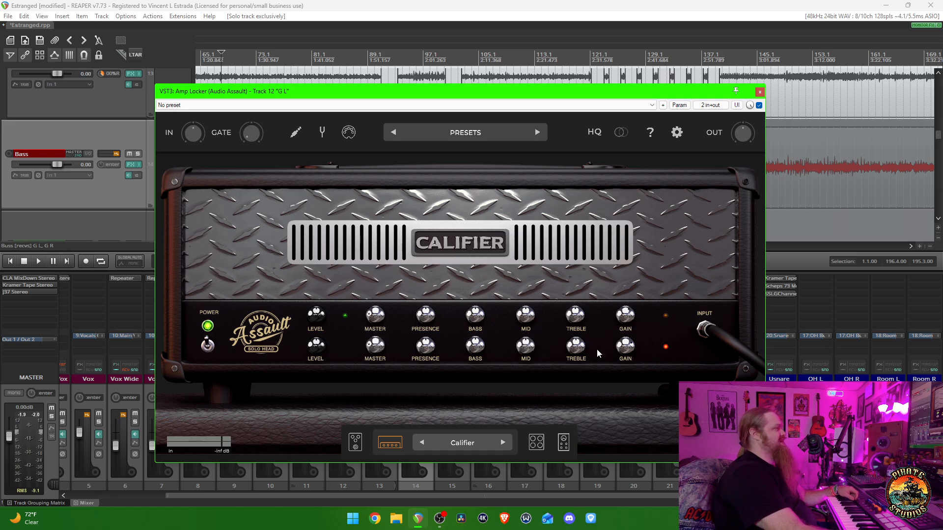
mouse_move(624, 351)
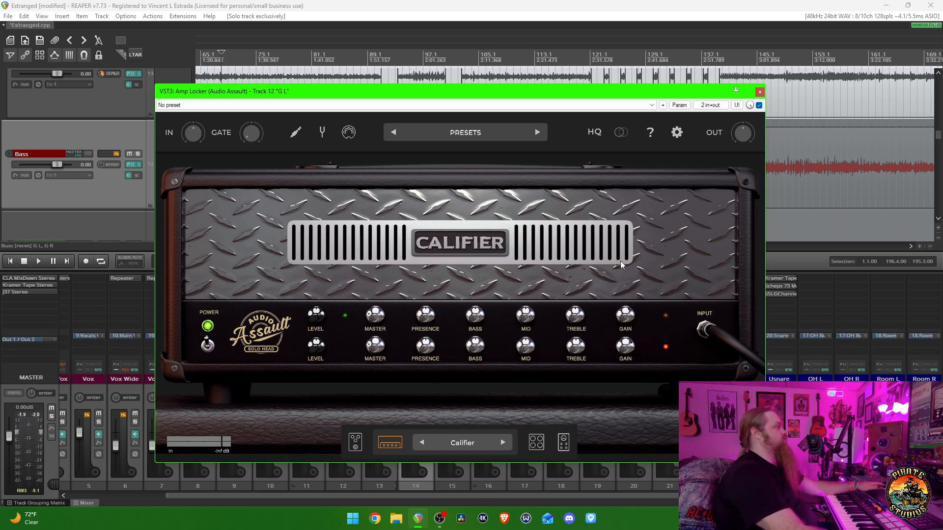
key("Escape")
key("space")
key("space")
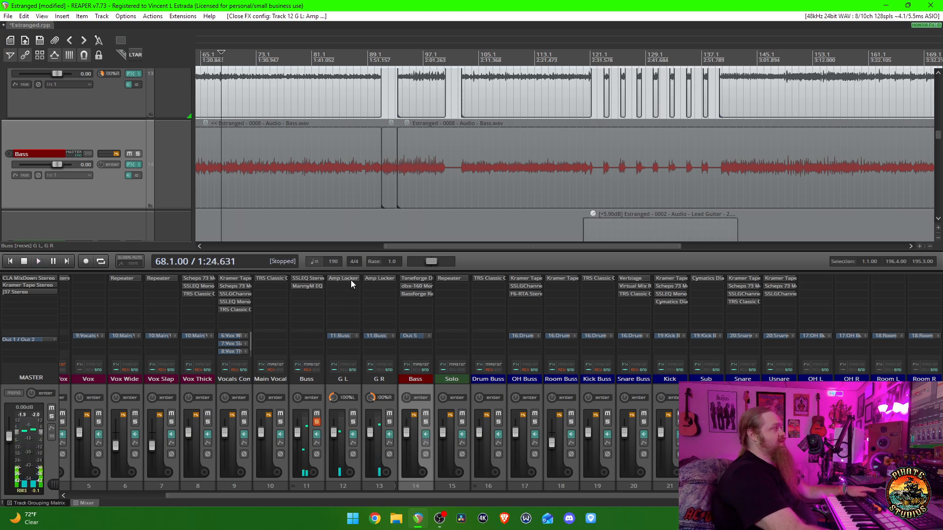
- Reopen Amp Locker on track G L, review its cabinet section and Califier amp settings, and close the plugin
left_click(351, 279)
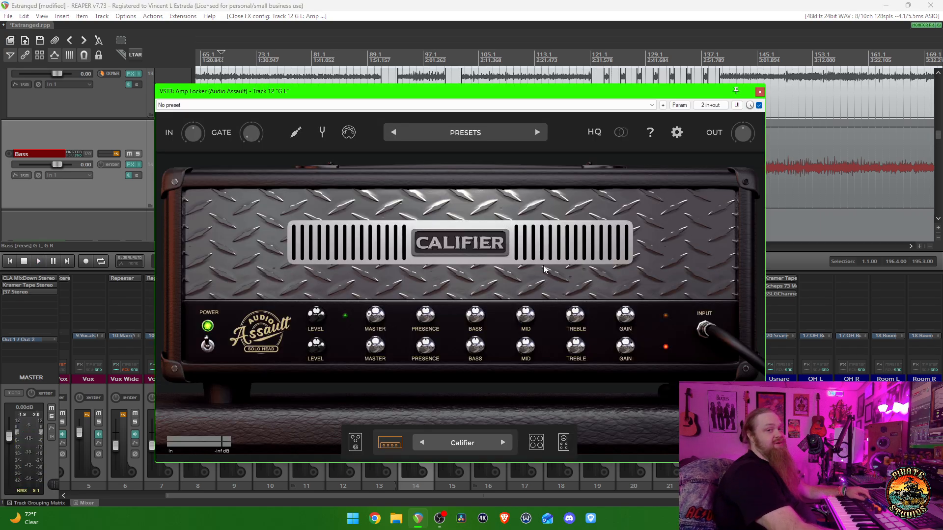
left_click(493, 269)
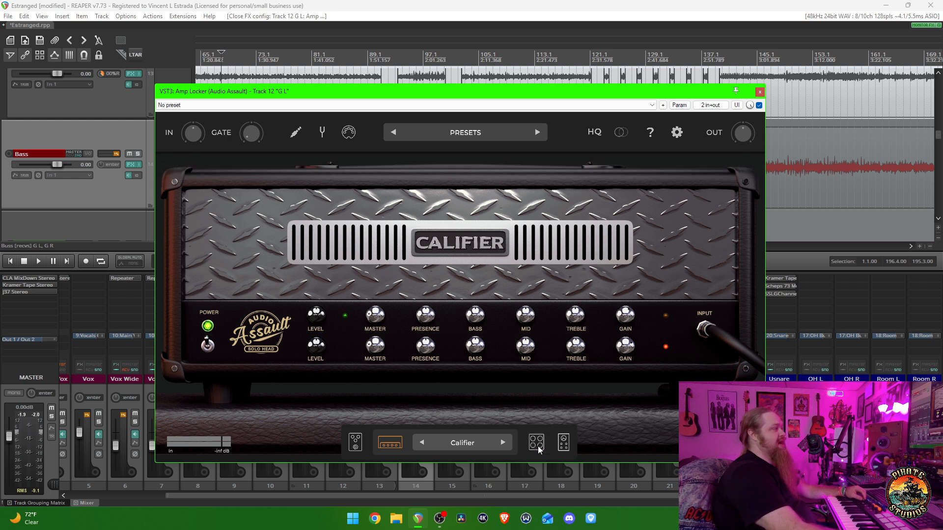
left_click(536, 442)
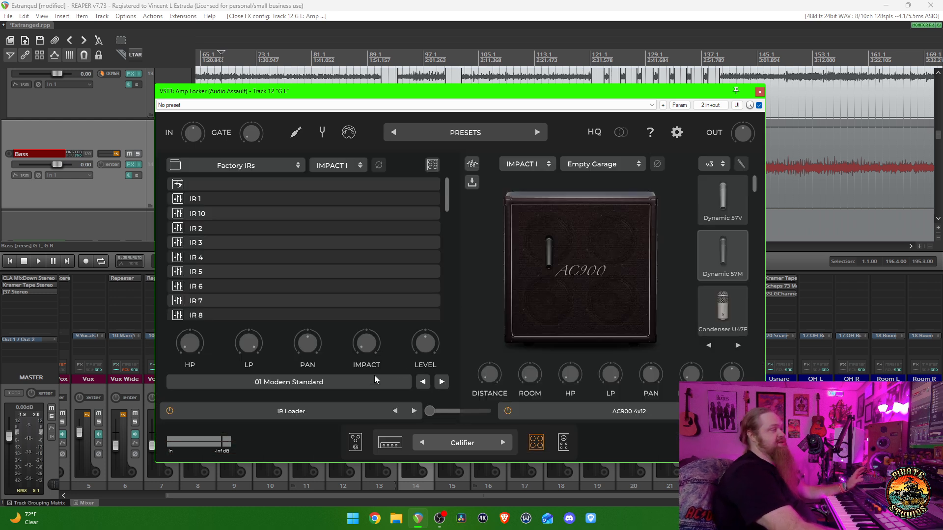
left_click(390, 443)
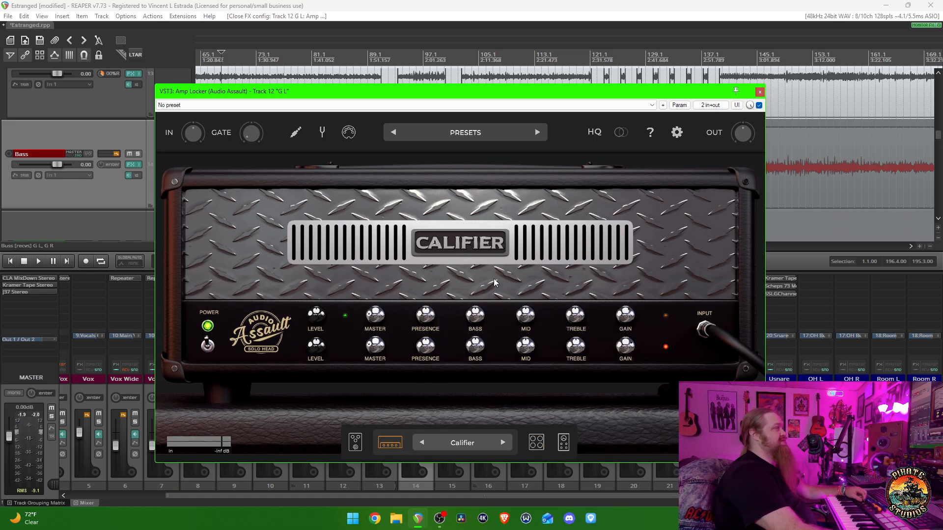
mouse_move(533, 324)
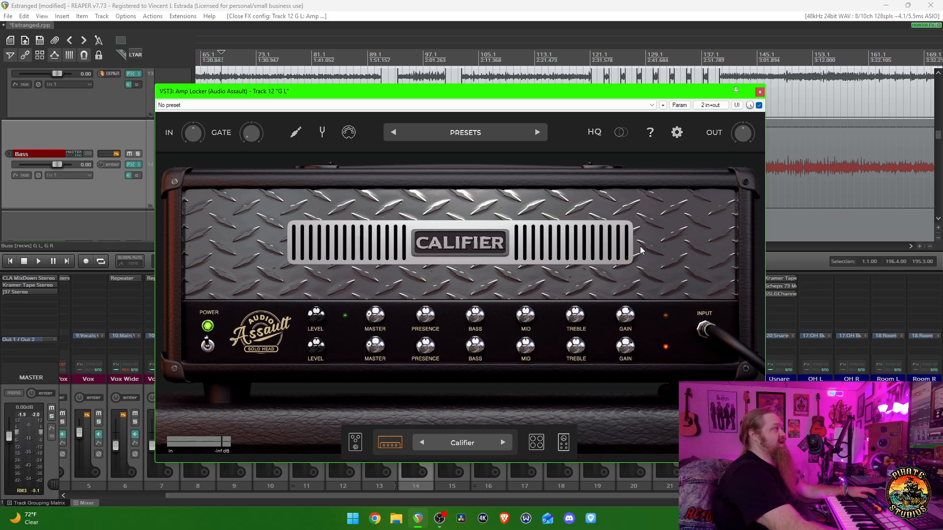
key("Escape")
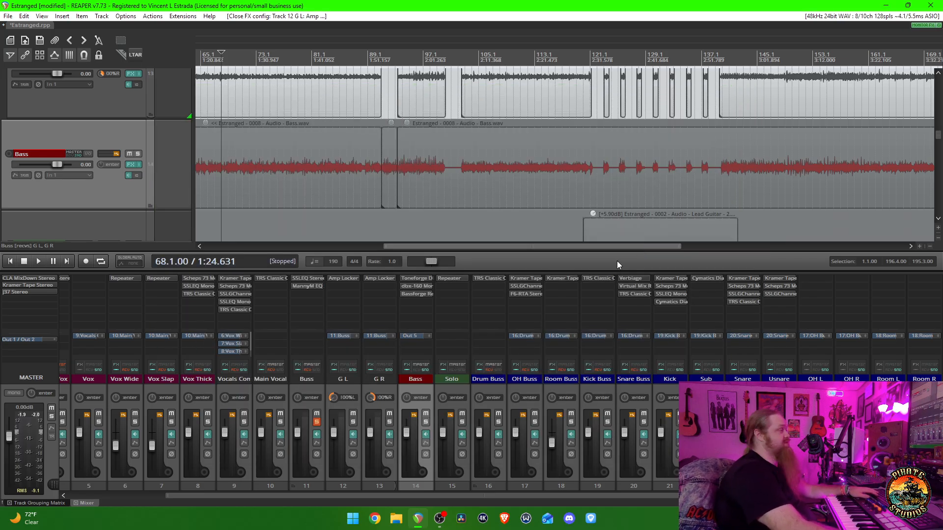
- Compare the guitars from measure 68 with the Buss effects enabled and bypassed, leave the effects enabled, and stop playback
key("space")
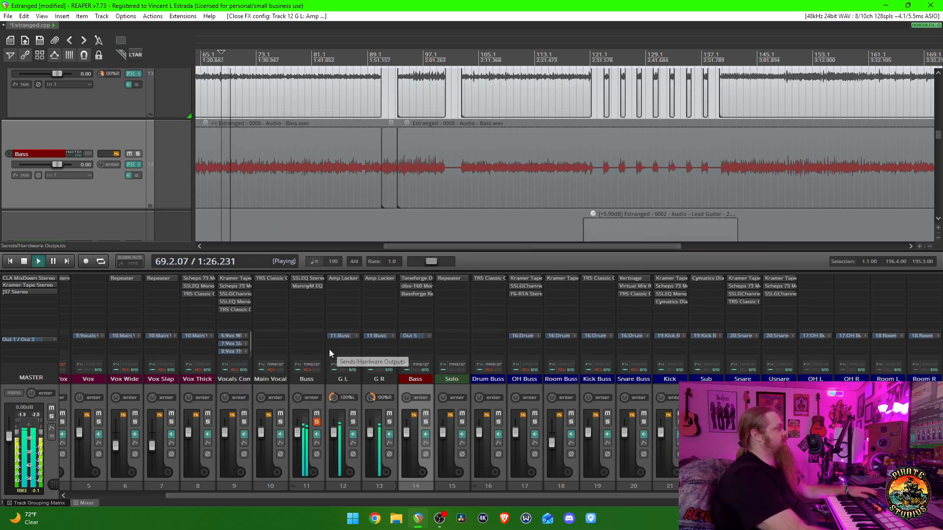
key("space")
left_click(297, 371)
key("space")
key("space")
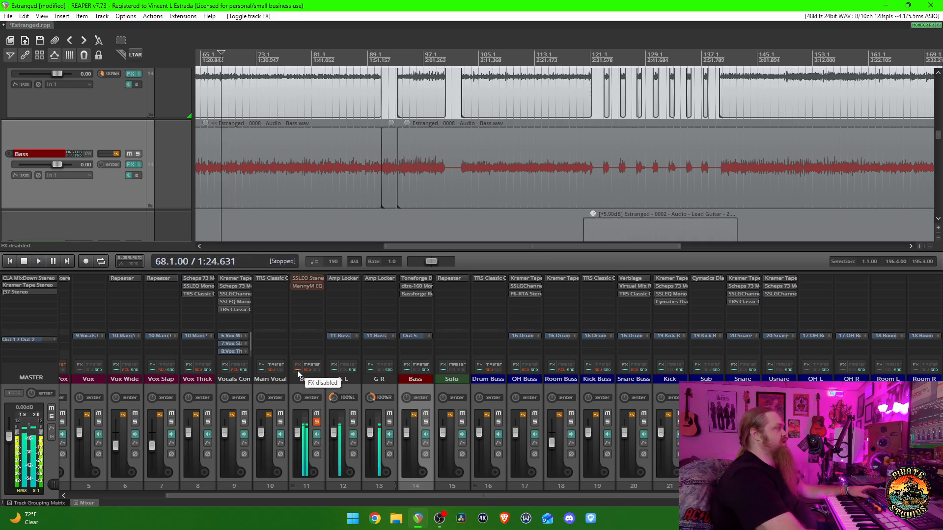
key("space")
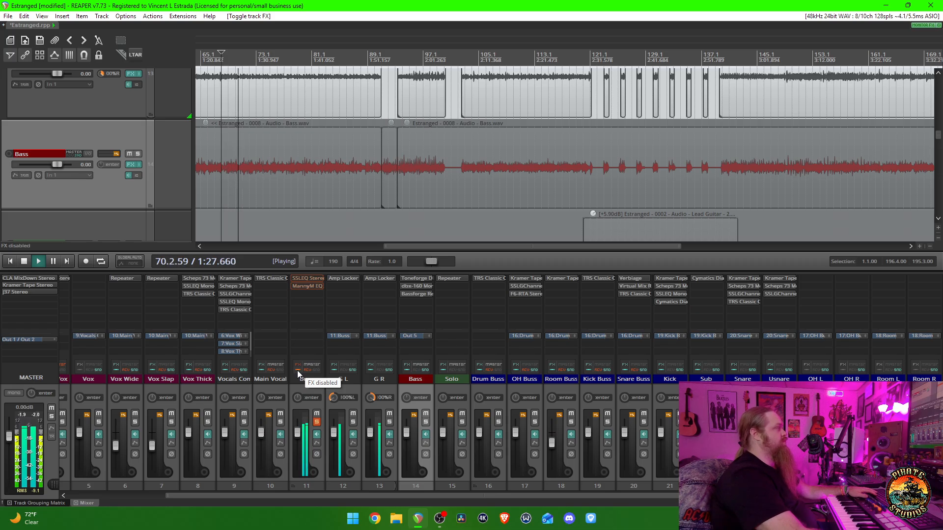
left_click(296, 370)
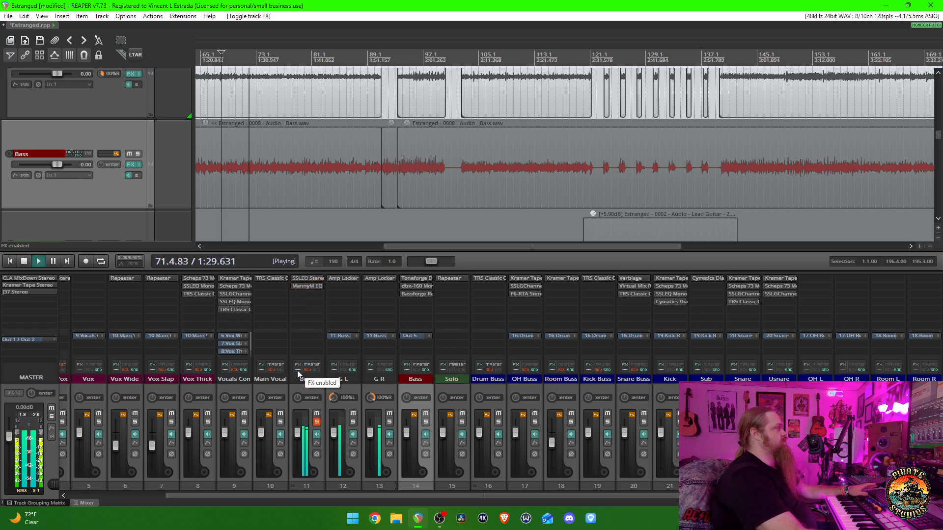
key("space")
- Open the guitar Buss's SSLEQ Stereo and MannyM EQ Stereo plugins side by side and examine the SSLEQ's band settings
left_click(308, 278)
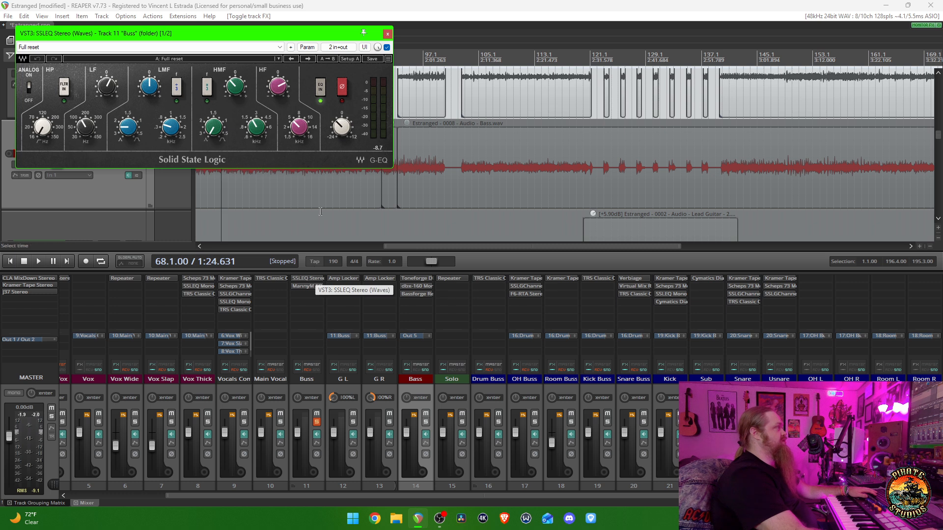
left_click(314, 286)
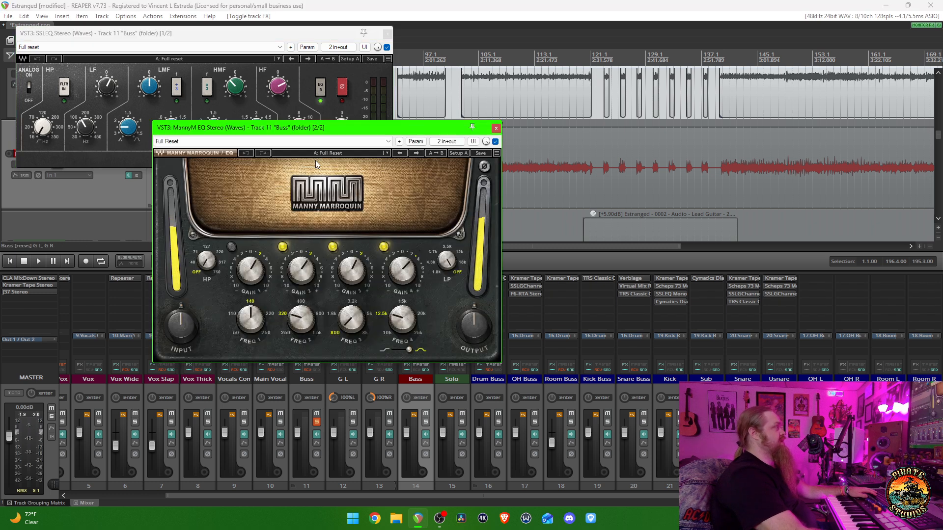
mouse_move(313, 36)
left_mouse_down()
mouse_move(388, 37)
mouse_move(331, 37)
left_mouse_up()
left_click_drag(447, 128, 599, 234)
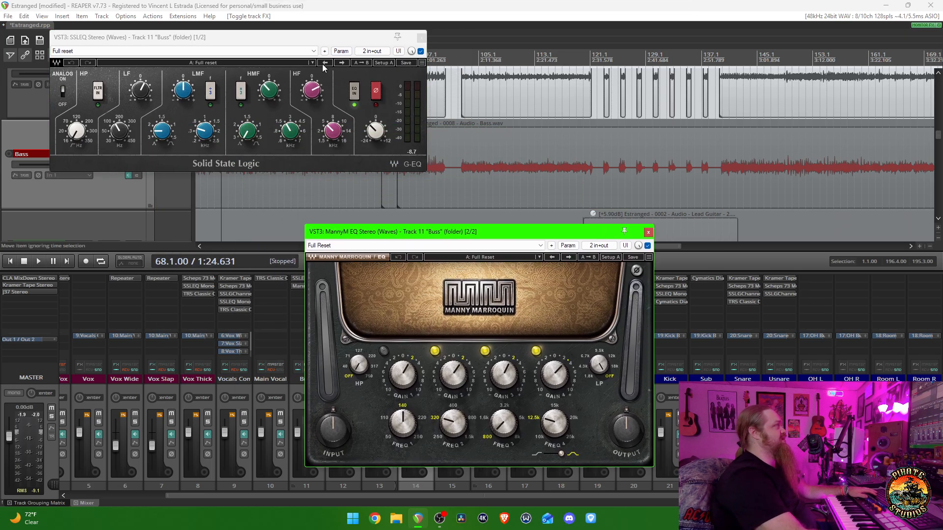
left_click_drag(320, 39, 453, 64)
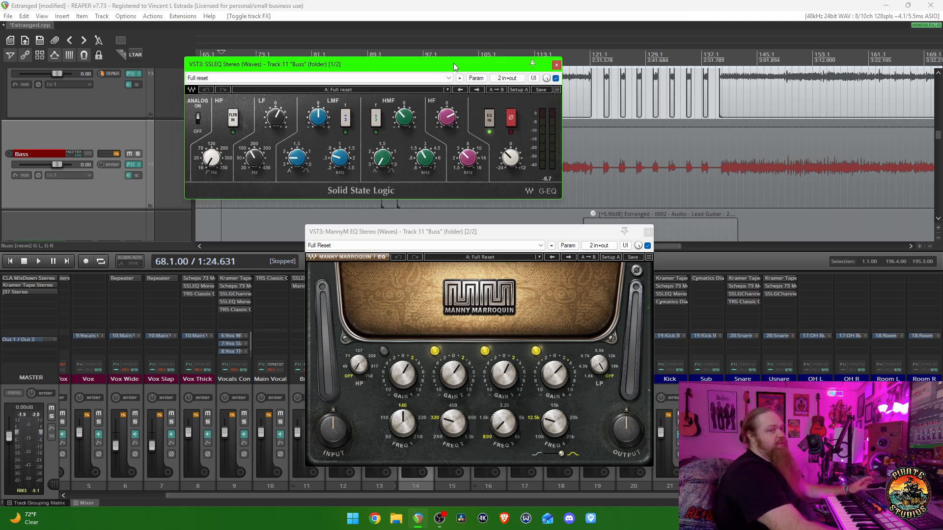
left_click(425, 162)
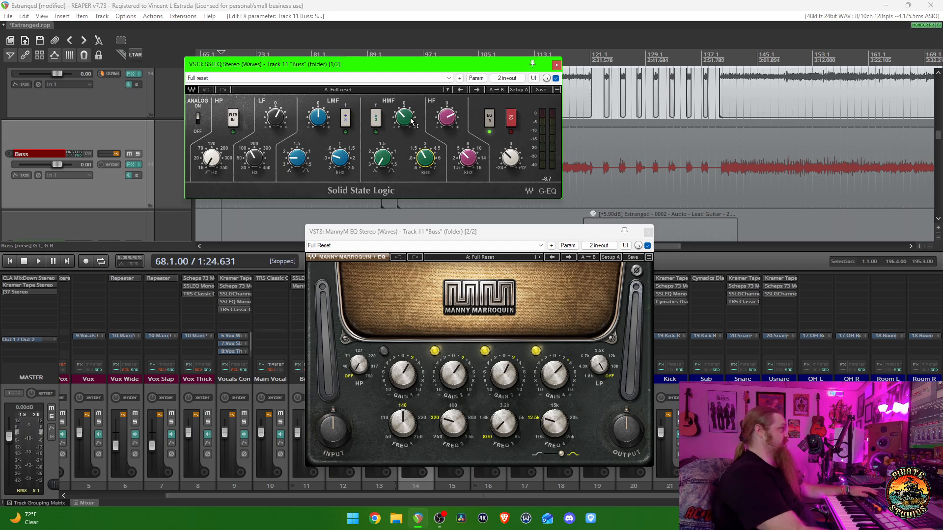
left_click_drag(262, 157, 263, 152)
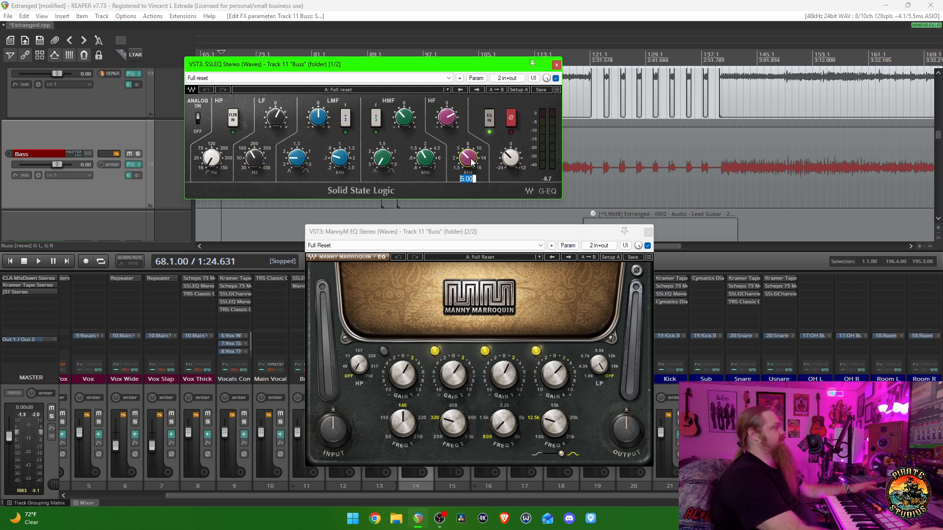
- Bring the Buss's MannyM EQ Stereo in front of the SSLEQ and examine its band gains and frequencies
left_click_drag(535, 232, 514, 126)
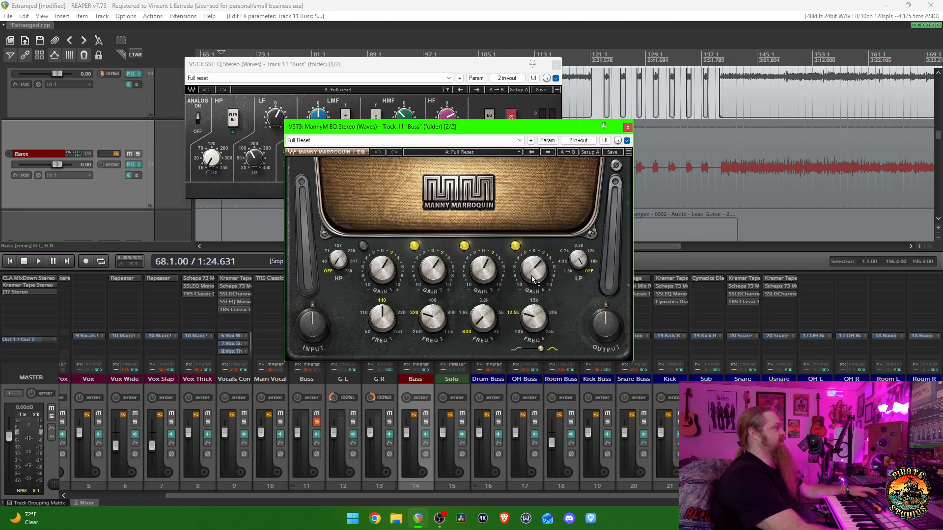
left_click(533, 319)
left_click(483, 273)
mouse_move(430, 276)
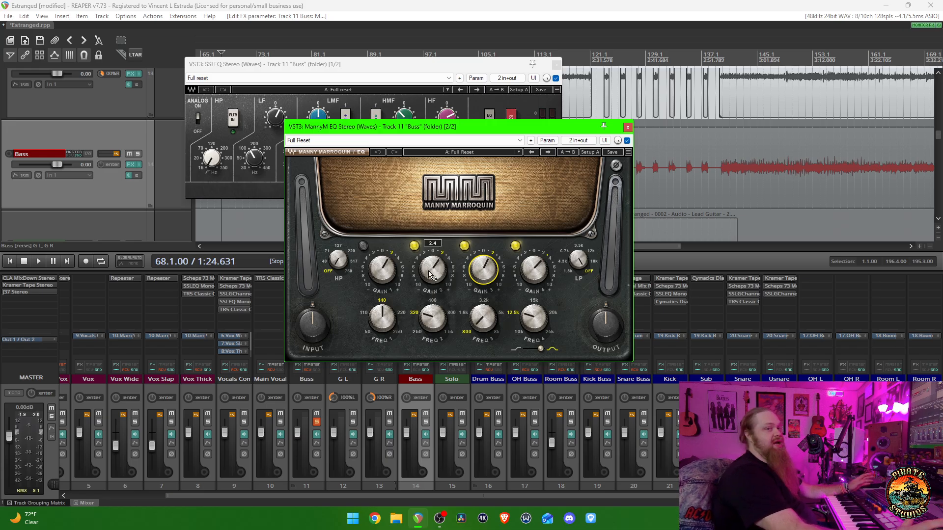
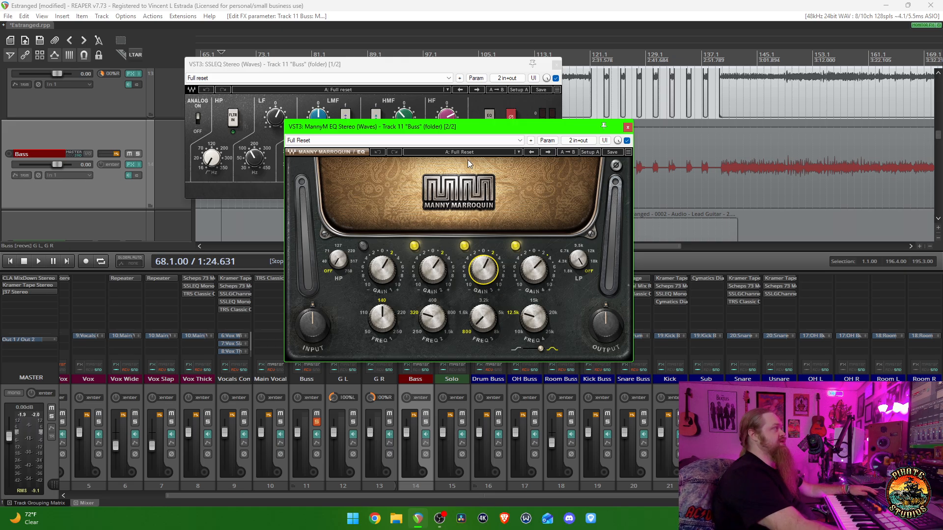
- Place the Buss's MannyM EQ below the SSLEQ, examine its third band's gain, and close both plugins
left_click_drag(472, 128, 396, 226)
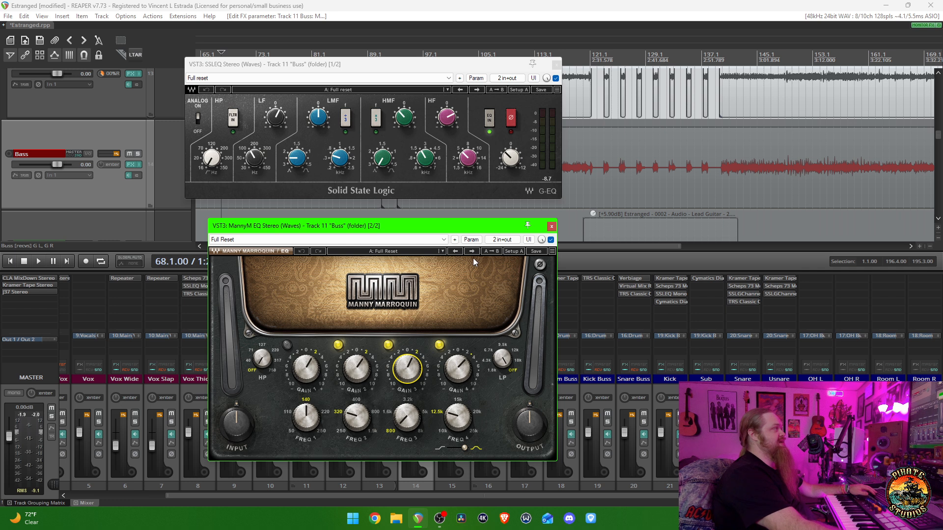
left_click_drag(471, 226, 476, 204)
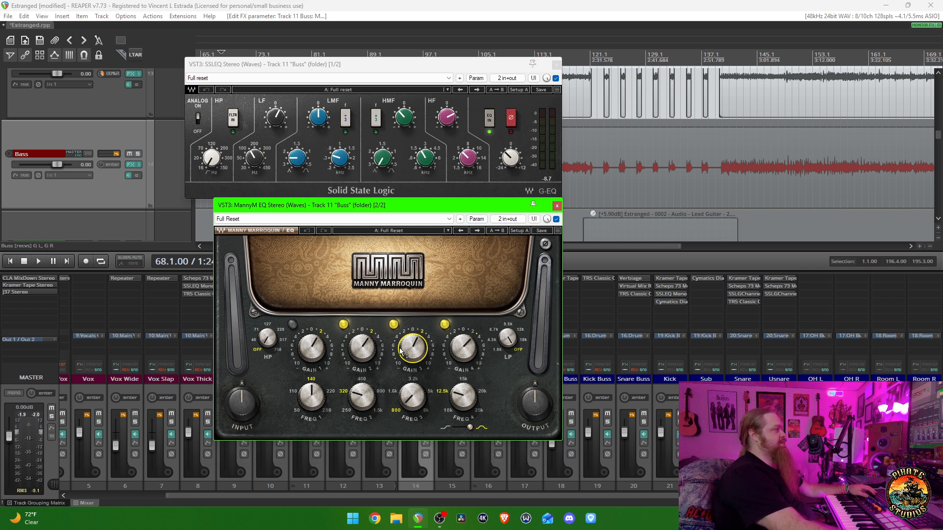
mouse_move(417, 360)
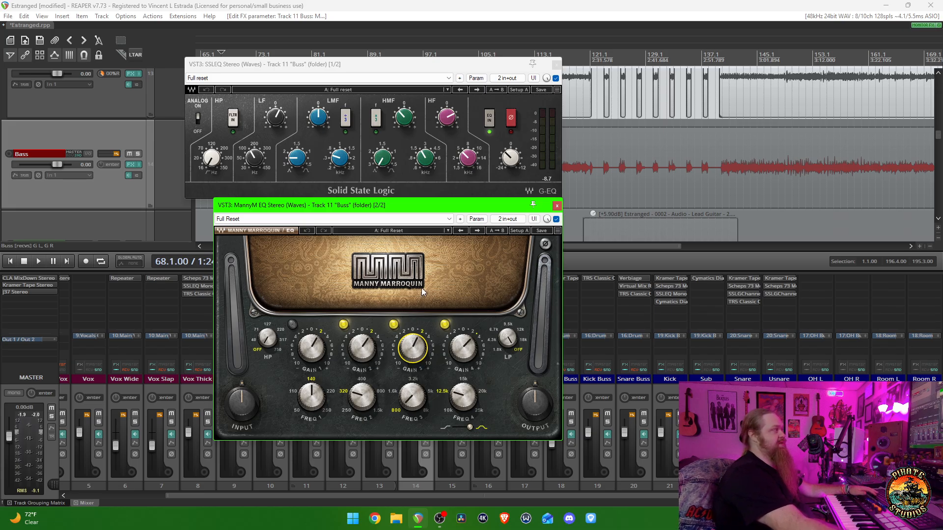
key("space")
mouse_move(412, 347)
left_mouse_down()
mouse_move(413, 364)
mouse_move(413, 347)
left_mouse_up()
key("space")
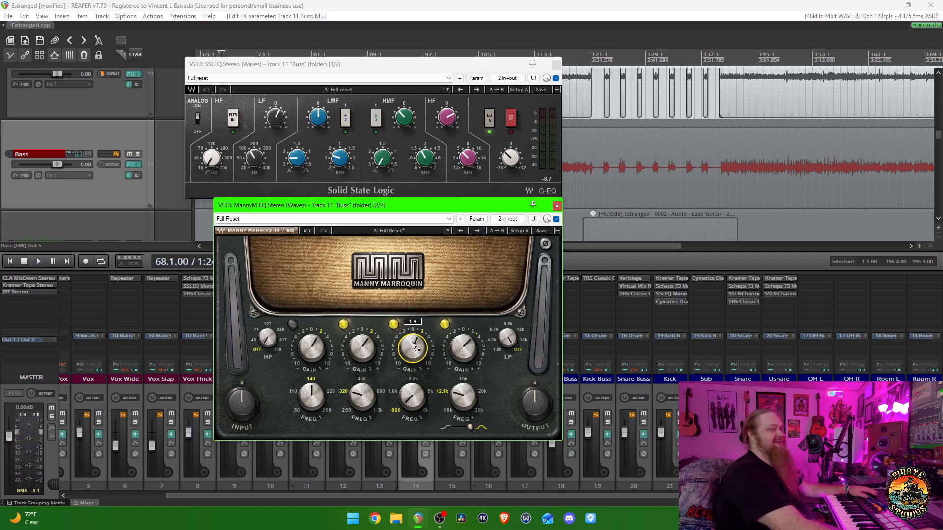
left_click_drag(418, 202, 451, 200)
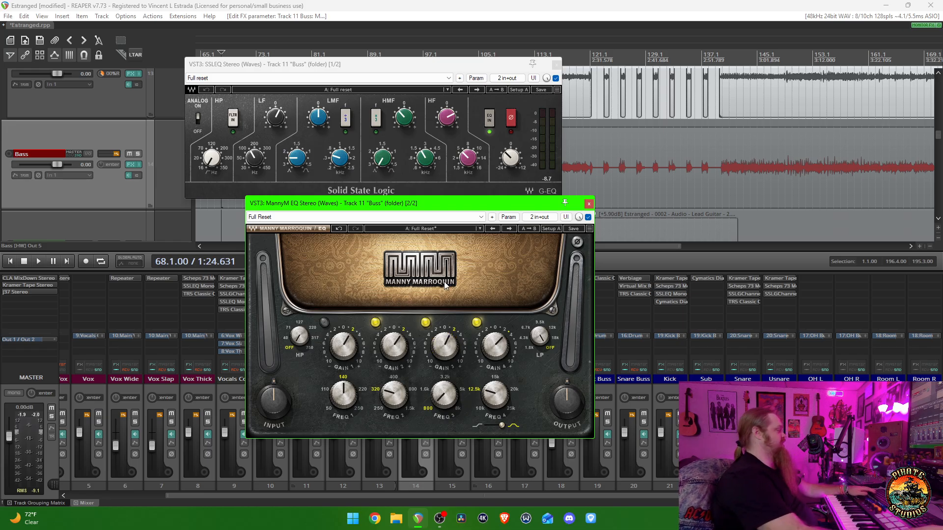
key("Escape")
key("Escape")
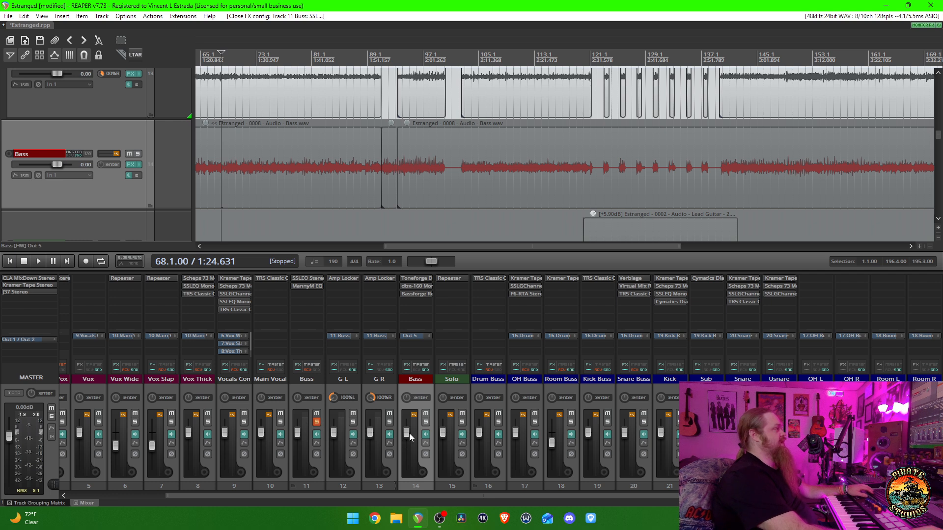
- Solo only the Main Vocal track, select the Vox track, and audition the vocals from measure 73
scroll(512, 451, "up", 2)
scroll(511, 447, "up", 2)
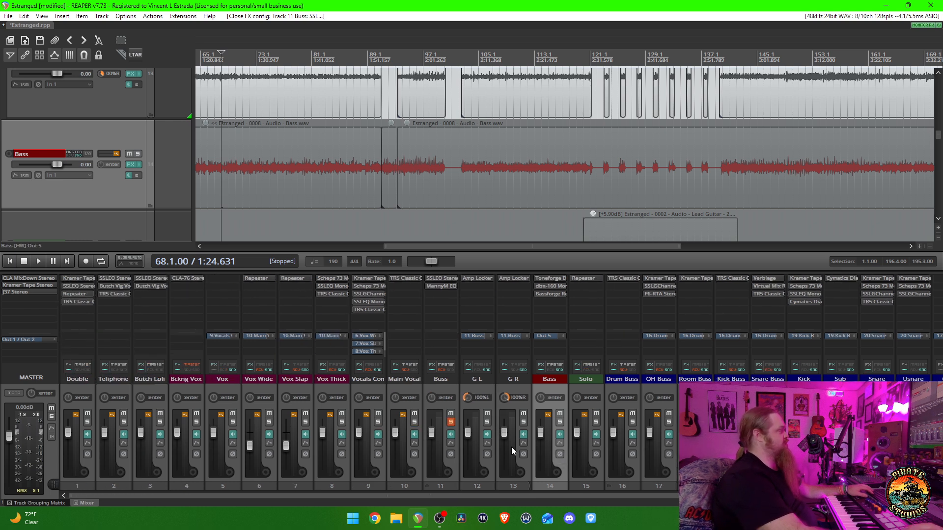
left_click(413, 423)
key("space")
key("space")
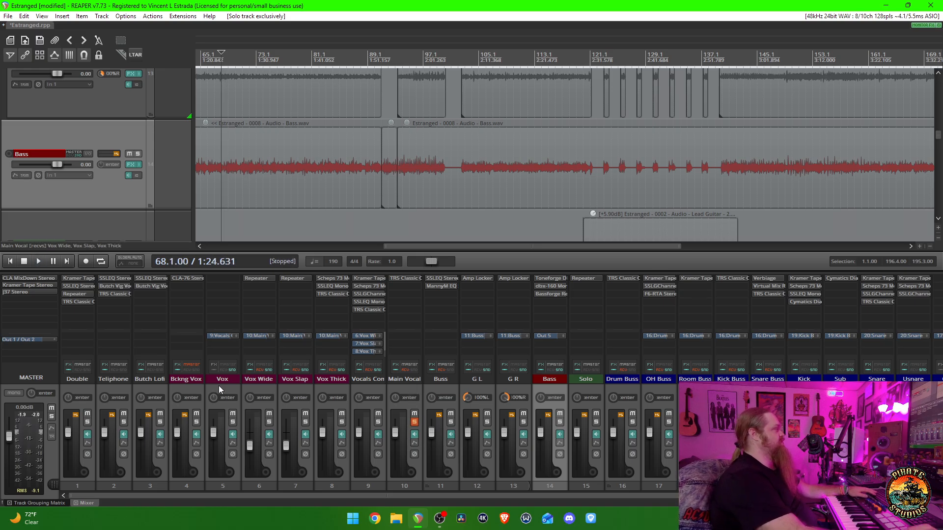
left_click(221, 386)
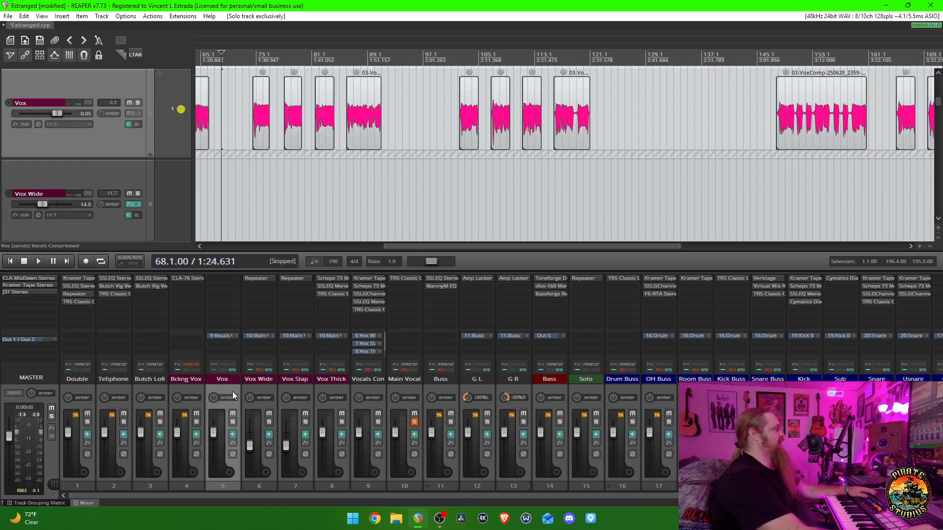
left_click(254, 183)
key("space")
key("space")
scroll(262, 193, "up", 5)
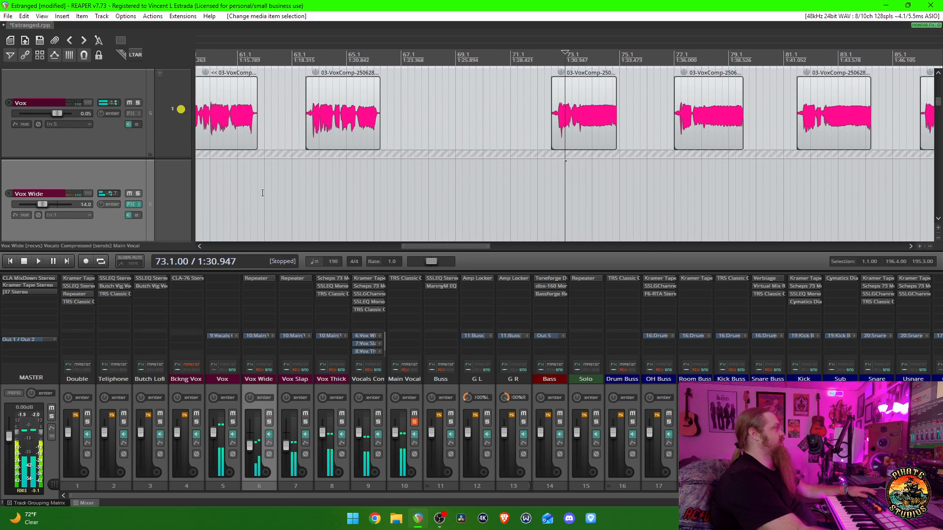
- Move the playback position back to measure 50 and audition the soloed vocals from there
scroll(262, 193, "down", 2)
scroll(263, 192, "down", 2)
left_click(253, 178)
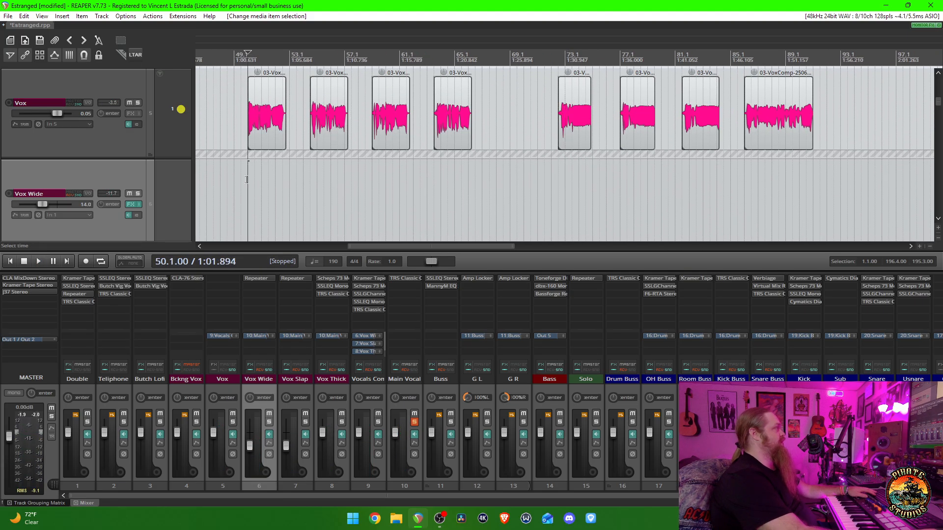
left_click(247, 179)
key("space")
scroll(246, 182, "up", 4)
scroll(246, 183, "down", 4)
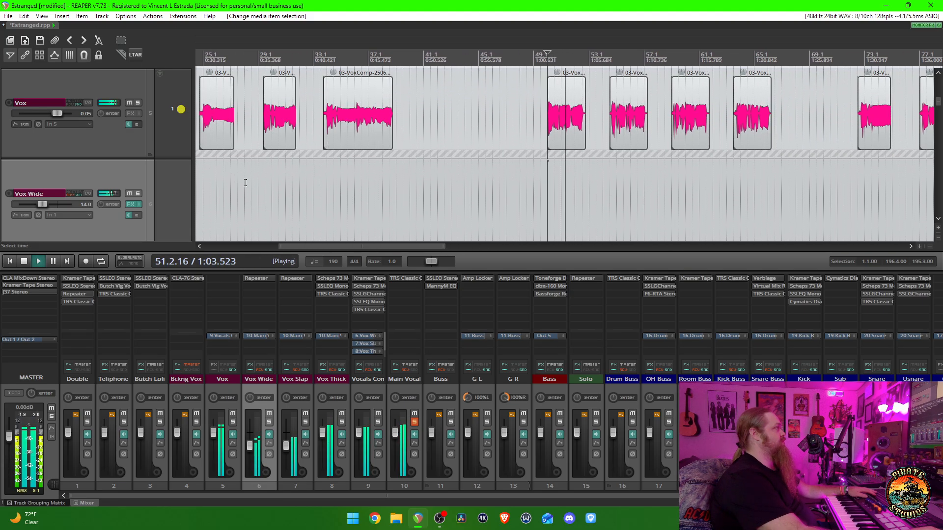
scroll(245, 182, "down", 3)
key("space")
- Audition the soloed vocals from the first Vox phrase at measure 20
left_click(326, 178)
key("space")
scroll(334, 184, "up", 3)
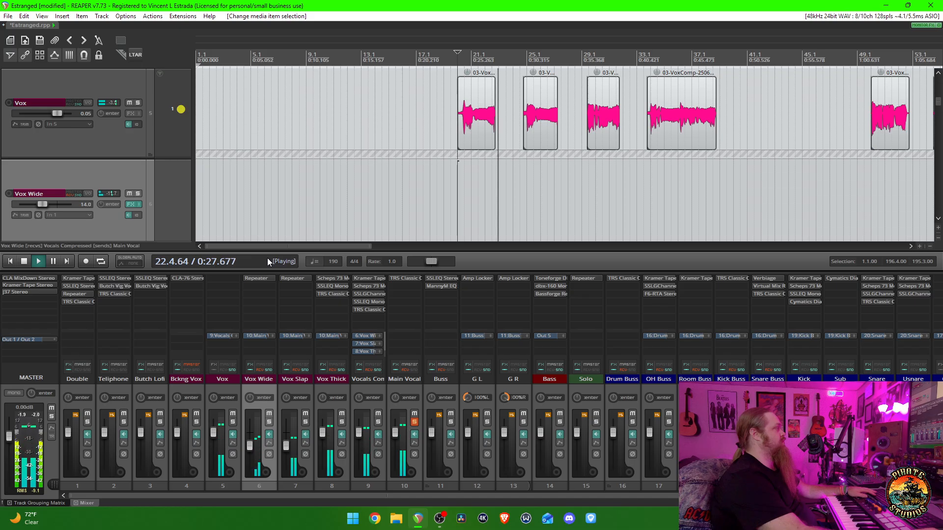
key("space")
- Add the Butch Lofi track to the Main Vocal solo and audition their alternating phrases from measure 20
scroll(119, 132, "up", 2)
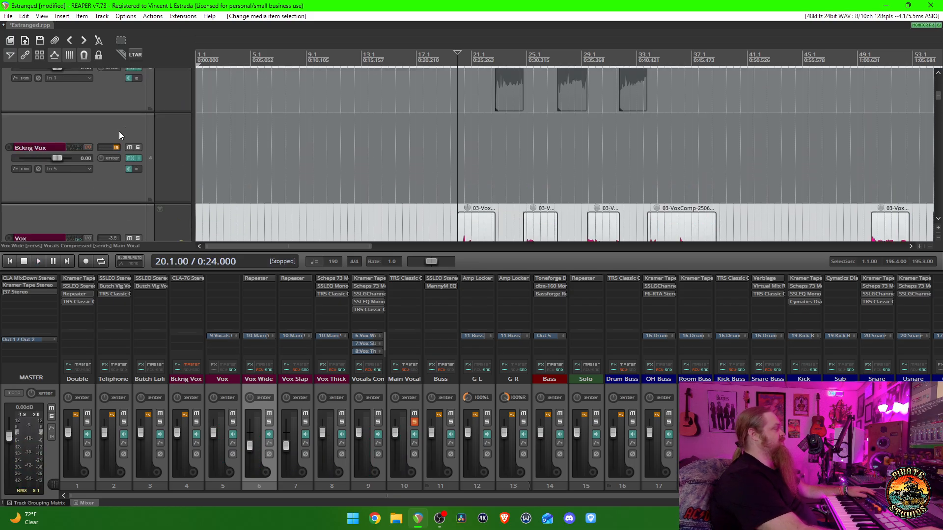
scroll(119, 131, "down", 2)
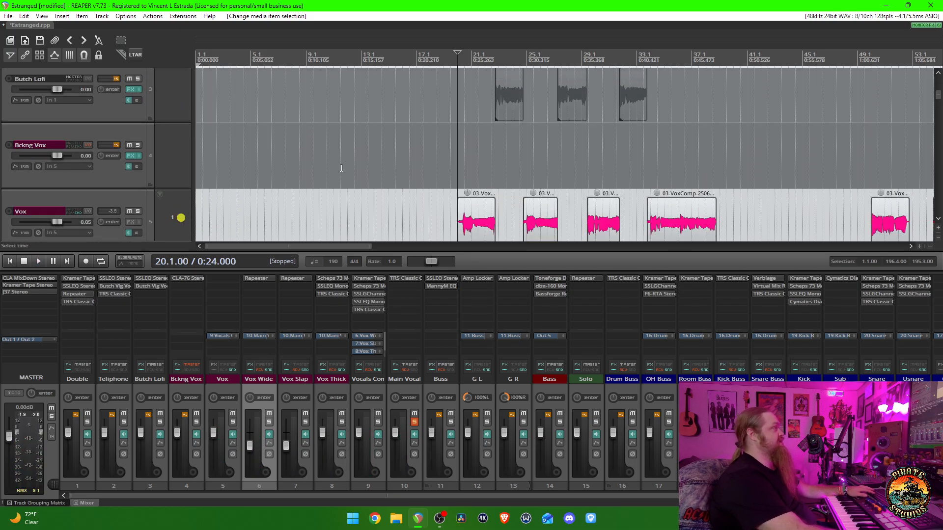
scroll(341, 167, "down", 5)
scroll(341, 167, "up", 4)
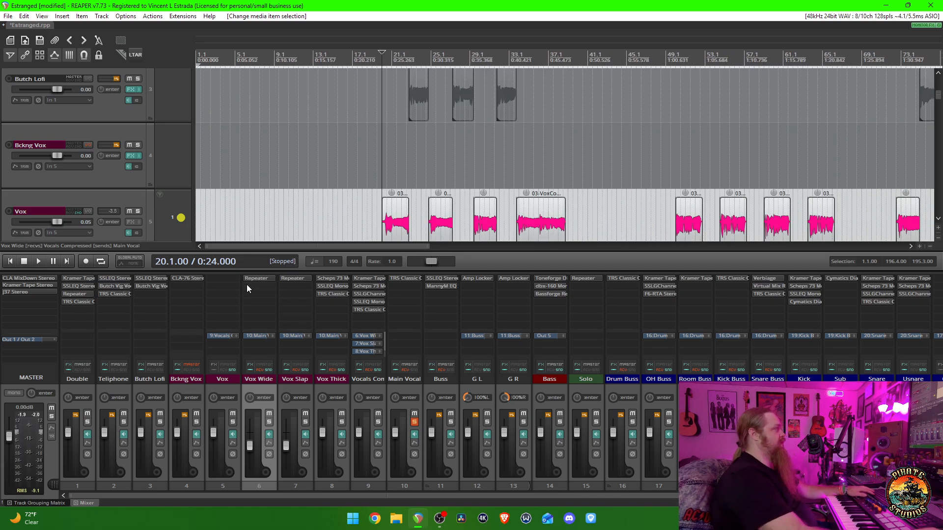
scroll(140, 190, "down", 1)
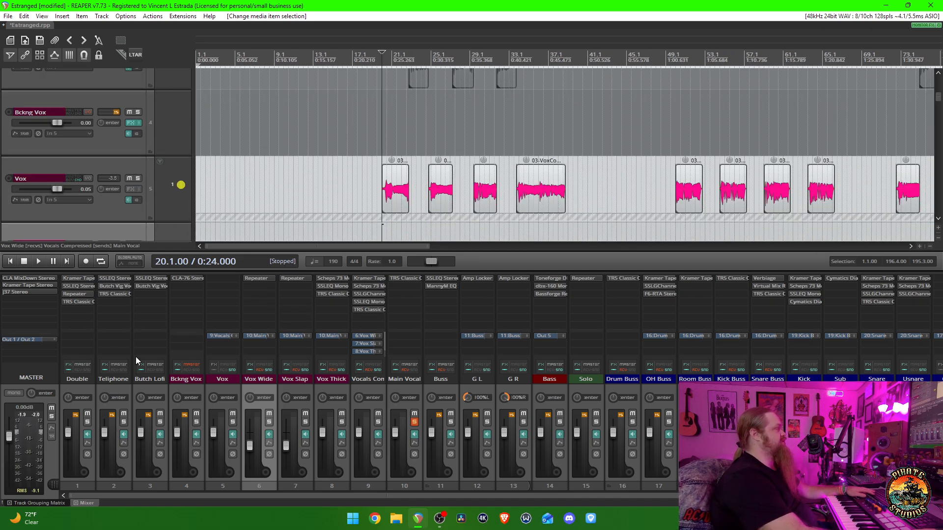
left_click(161, 421)
scroll(140, 175, "up", 2)
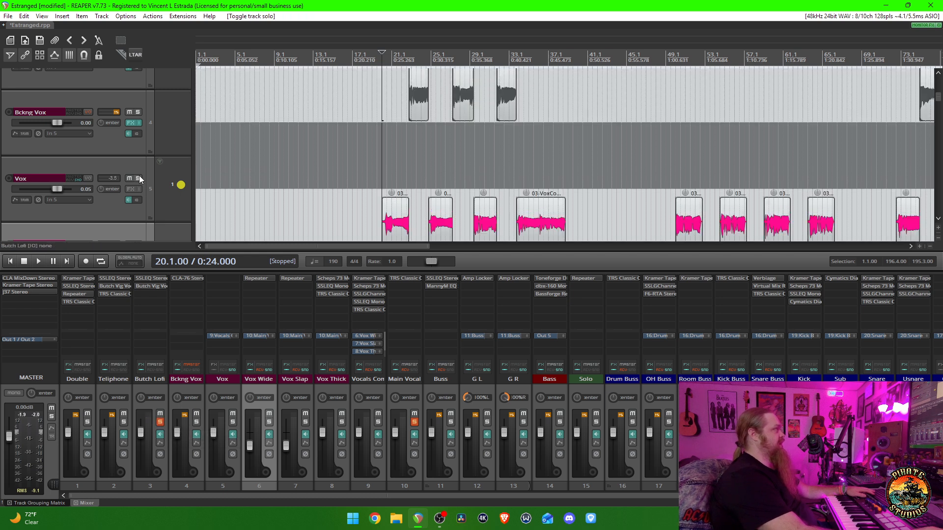
scroll(140, 176, "down", 1)
key("space")
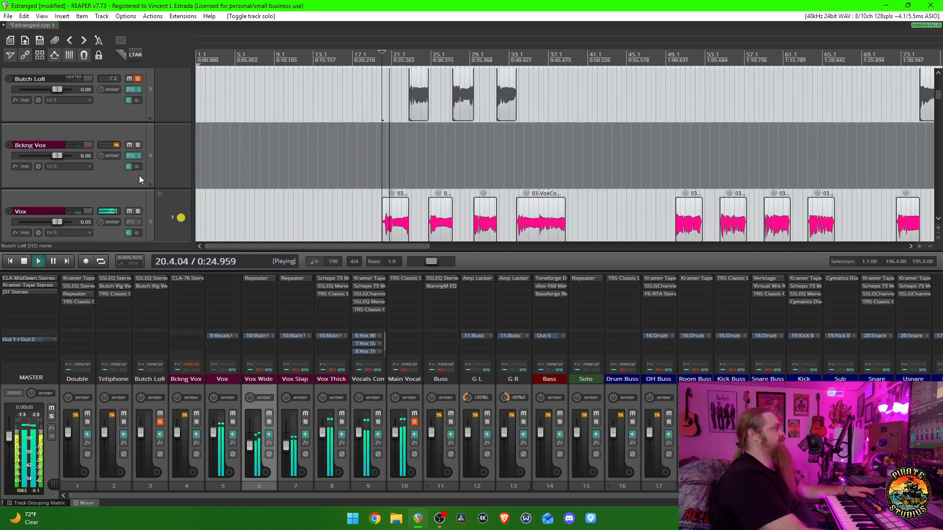
scroll(452, 161, "up", 2)
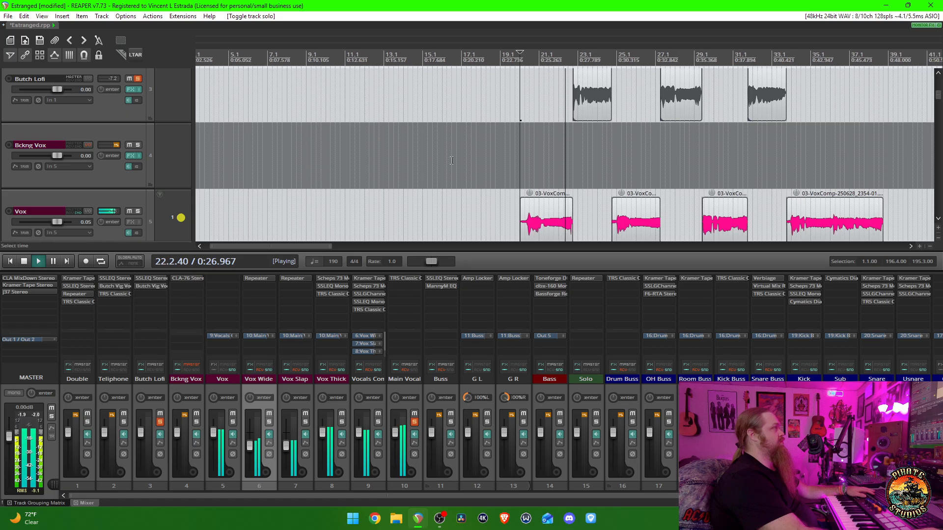
scroll(452, 160, "up", 3)
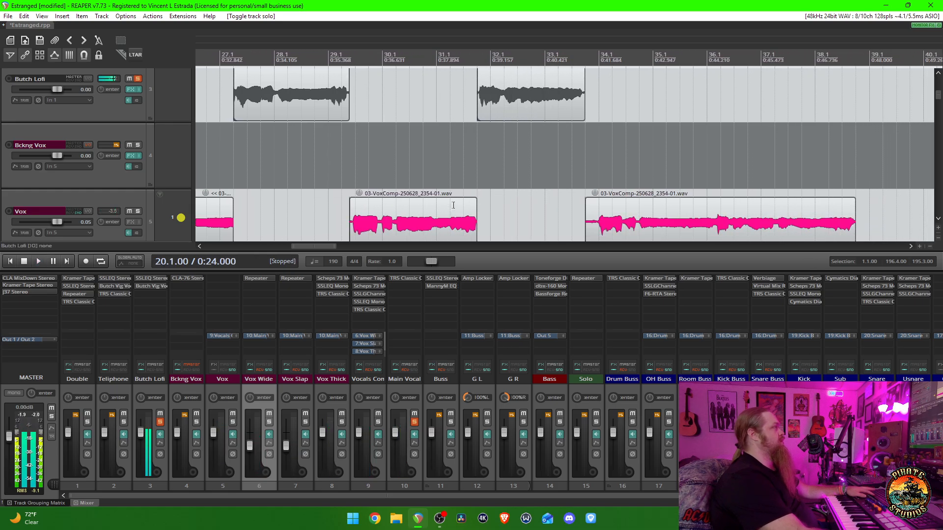
key("space")
- Review the Butch Lofi clips along the timeline, unsolo that track, and briefly replay the Main Vocal from measure 20
scroll(447, 208, "down", 5)
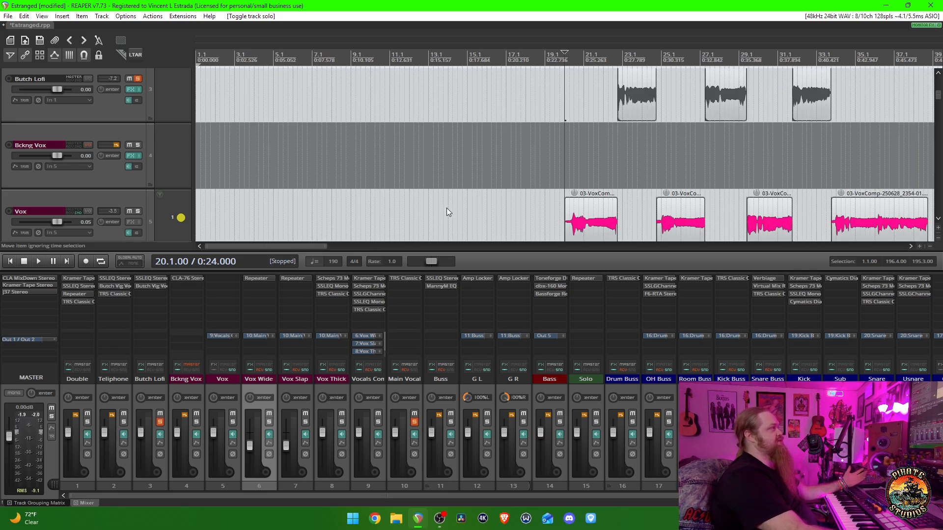
scroll(126, 151, "down", 2)
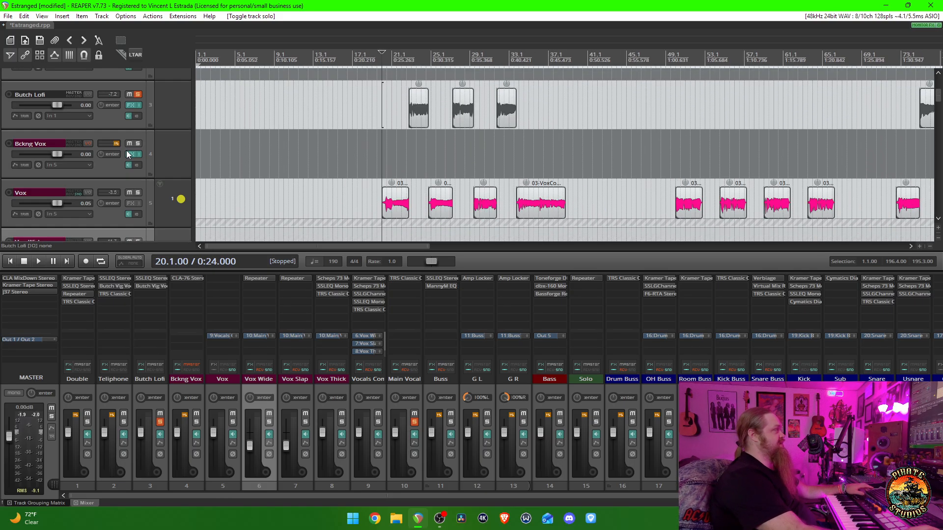
scroll(608, 170, "down", 3)
scroll(607, 170, "up", 1)
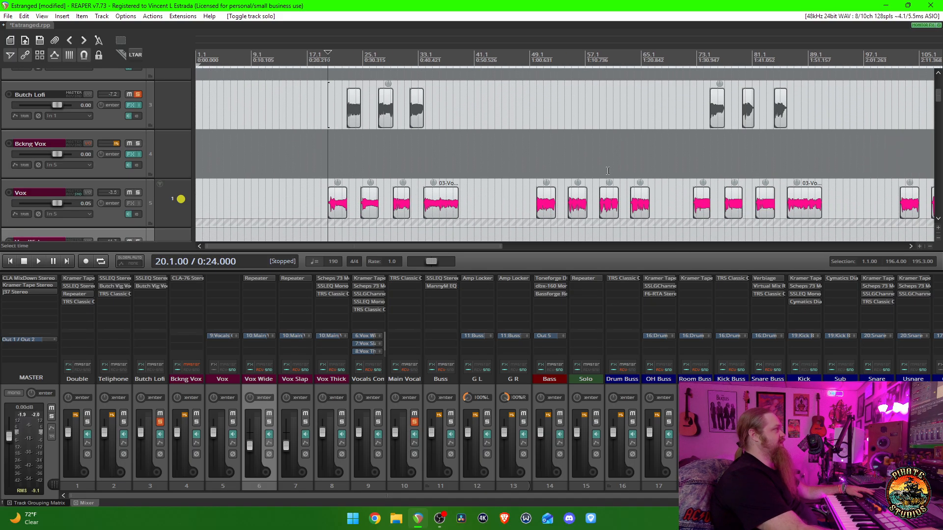
scroll(456, 217, "up", 2)
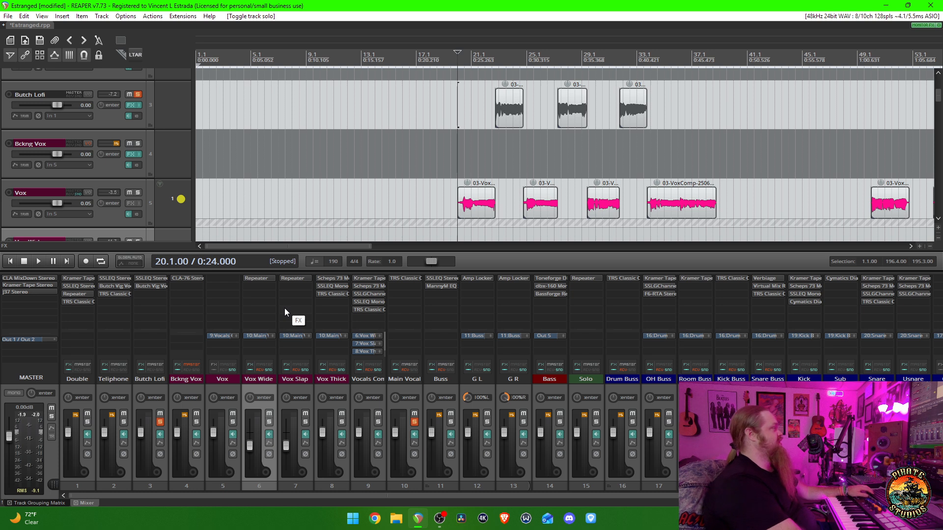
left_click(159, 422)
key("space")
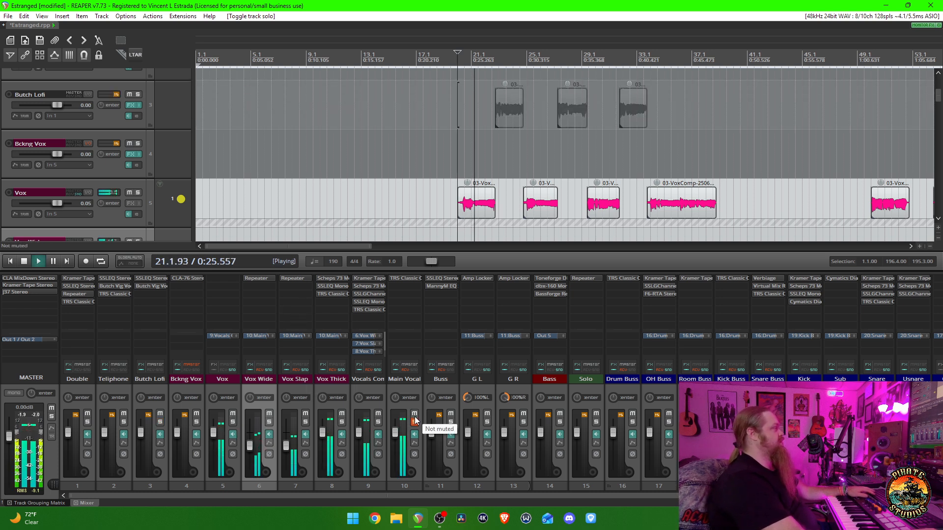
key("space")
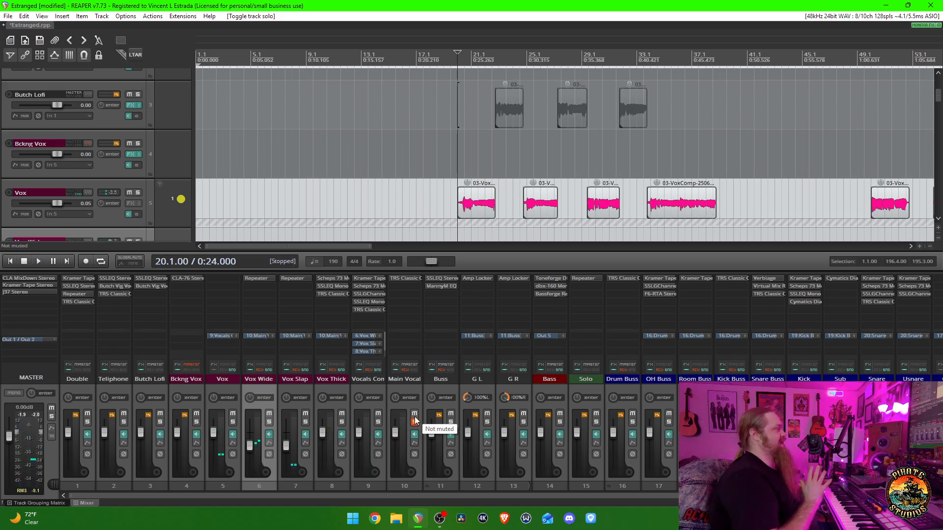
- Solo only the Vox Thick track and audition it from measure 20
left_click(231, 389)
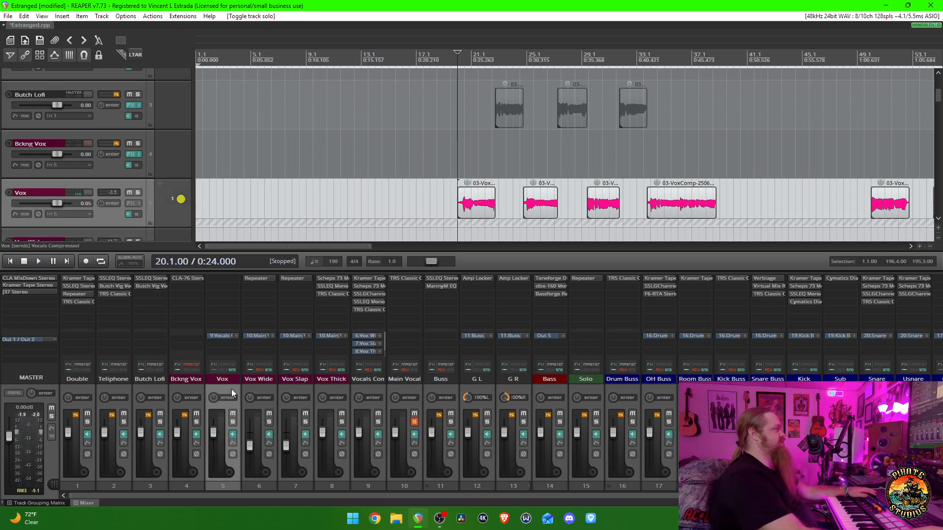
left_click(340, 388)
left_click(342, 422)
key("space")
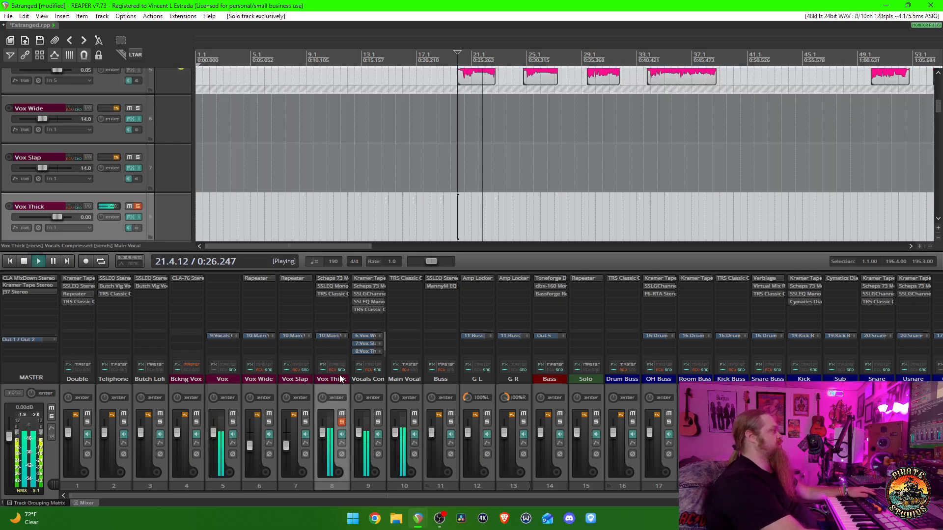
key("space")
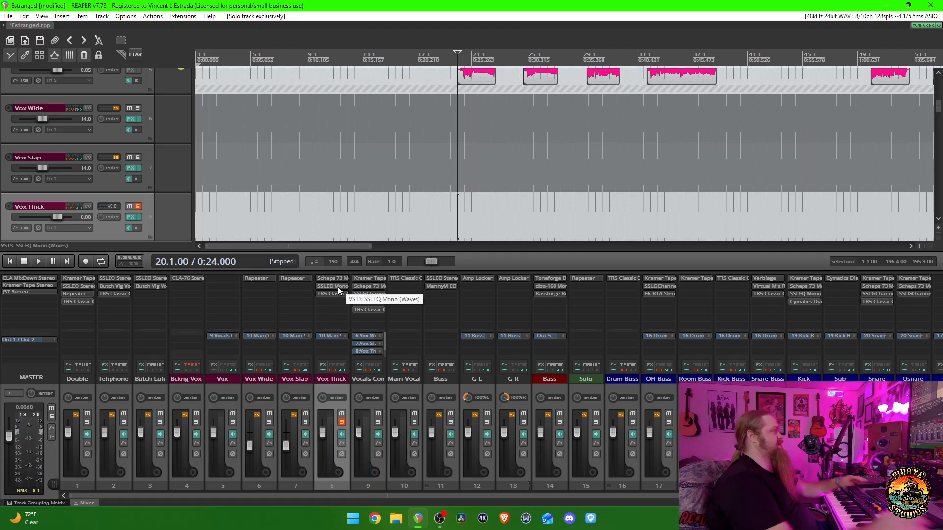
- Open the SSLEQ Mono plugin on Vox Thick, examine its band settings, and close it
left_click(337, 286)
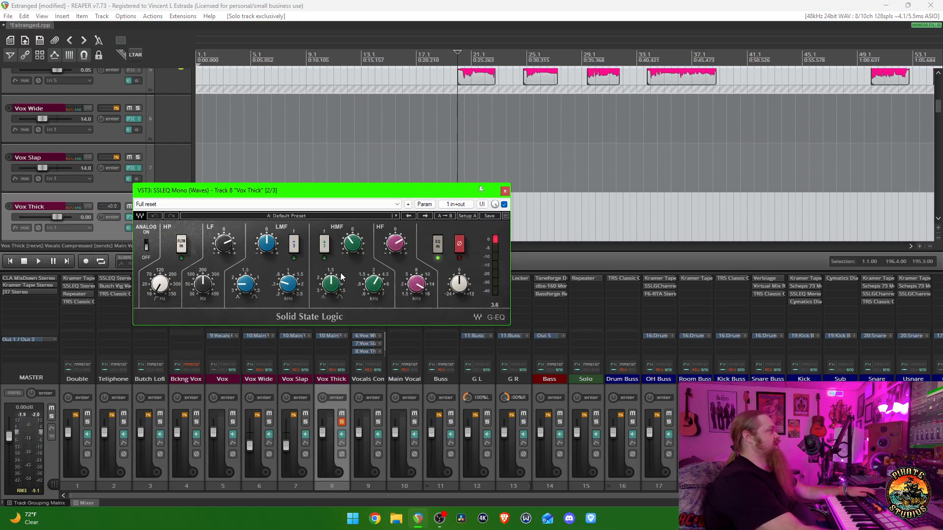
left_click_drag(353, 190, 391, 196)
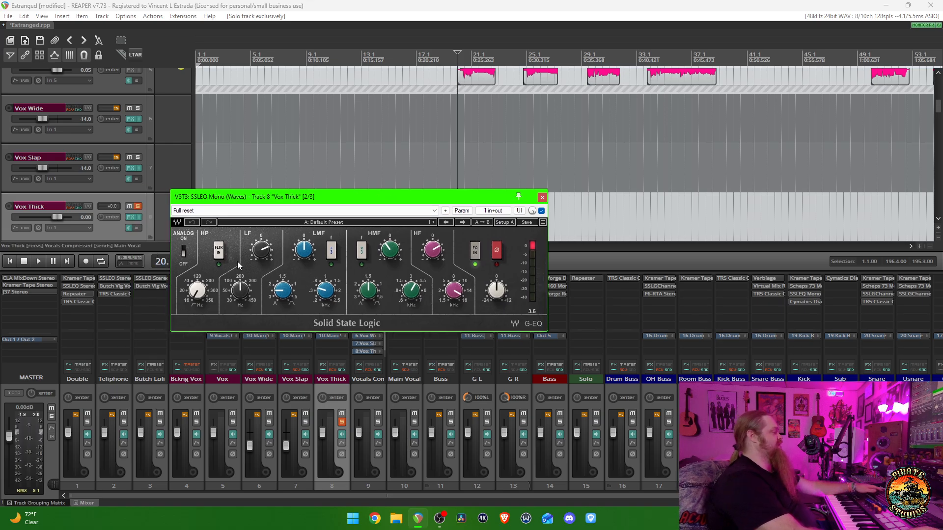
key("Escape")
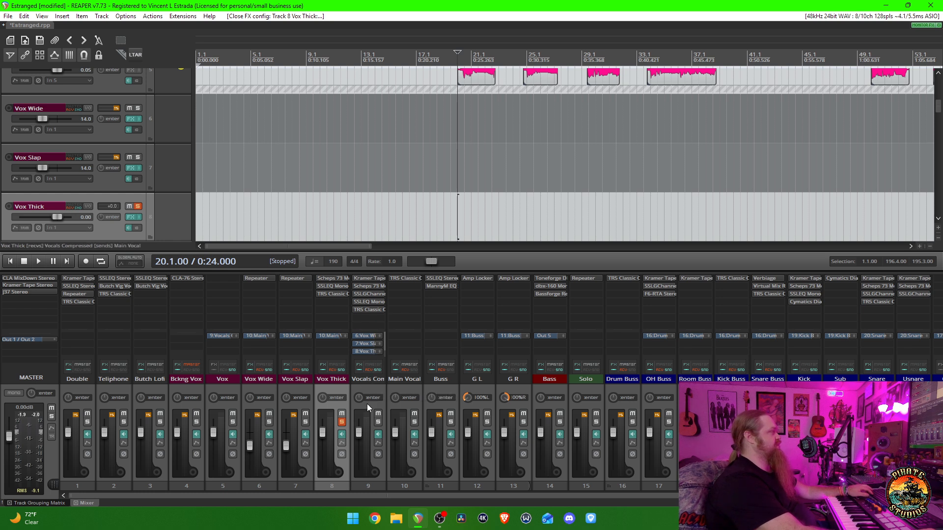
- Solo only Vocals Compressed and play from measure 20, switch the exclusive solo to Main Vocal, and stop playback
left_click(377, 421)
key("space")
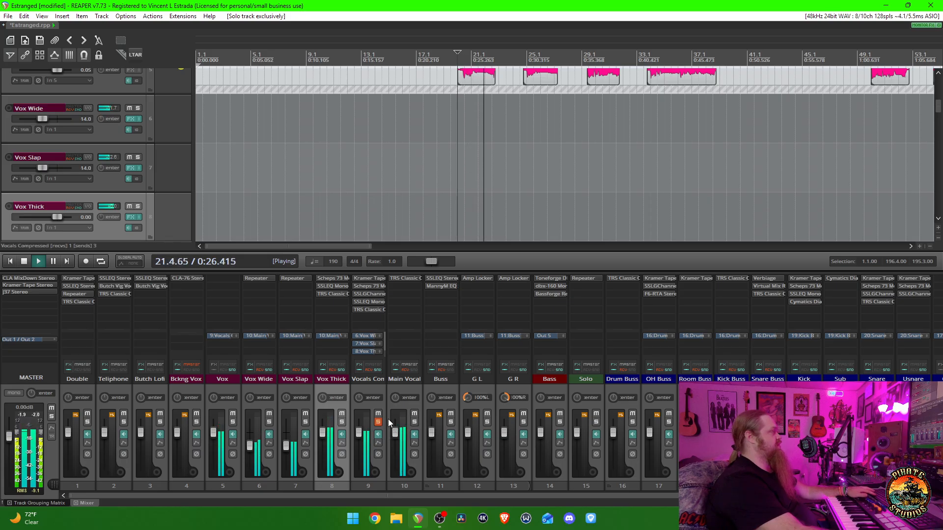
left_click(415, 421)
key("space")
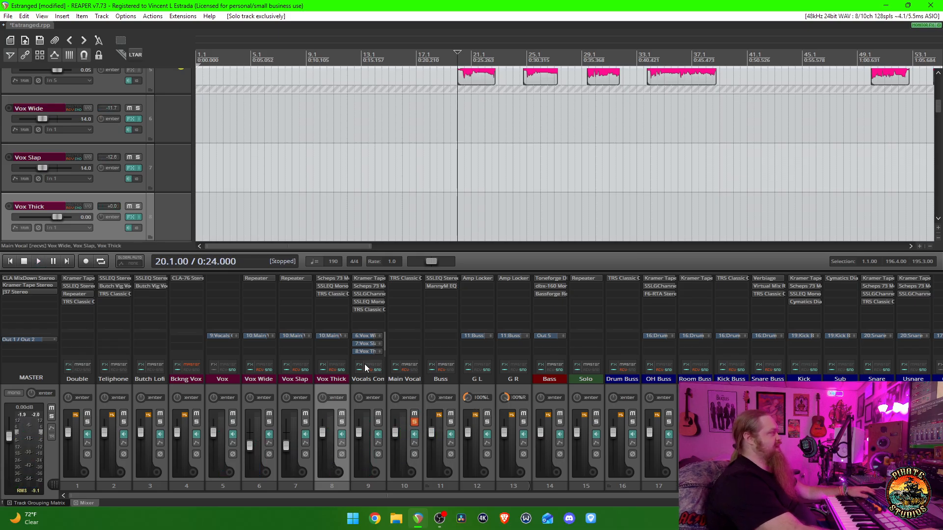
- Open the SSLGChannel Mono plugin on Vocals Compressed, examine its filter, EQ and dynamics settings, close it, and select that track
left_click(366, 296)
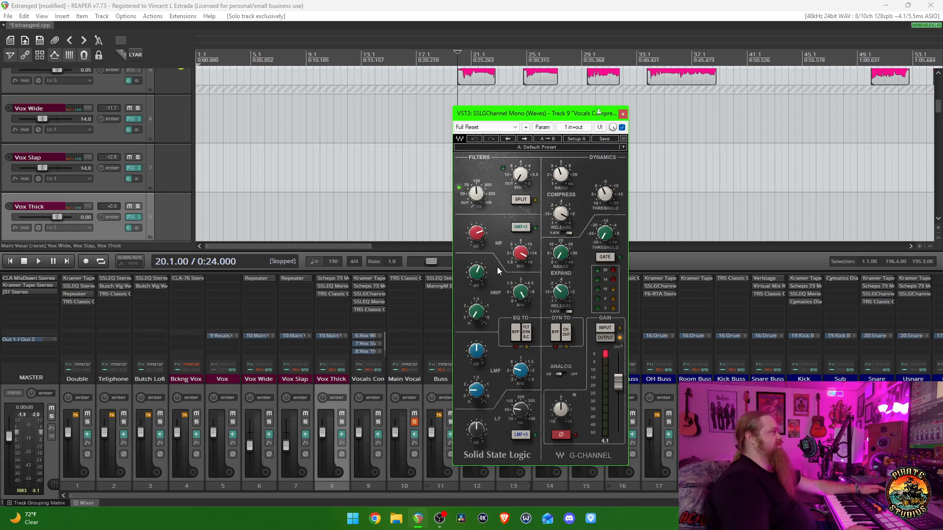
key("Escape")
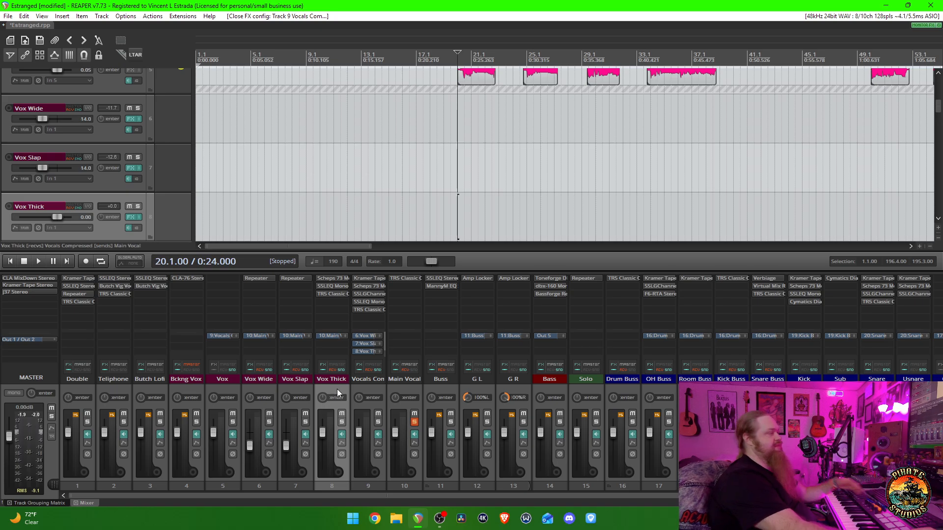
left_click(370, 389)
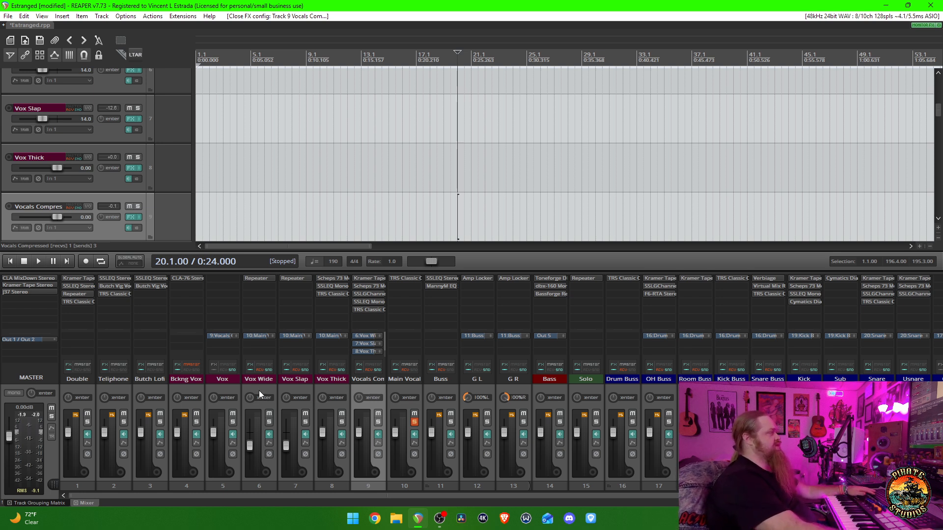
- Solo only the Vox Wide track and audition it from measure 20
left_click(269, 422, "ctrl")
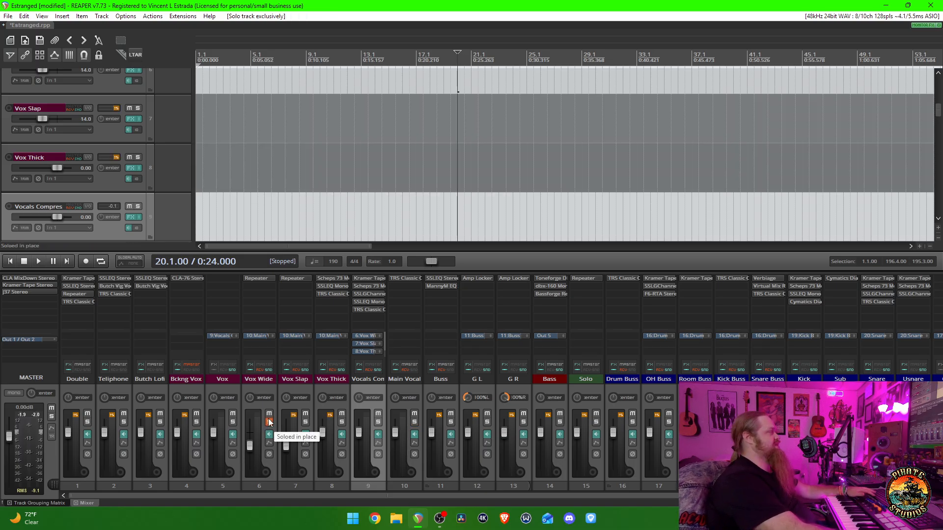
key("space")
key("space")
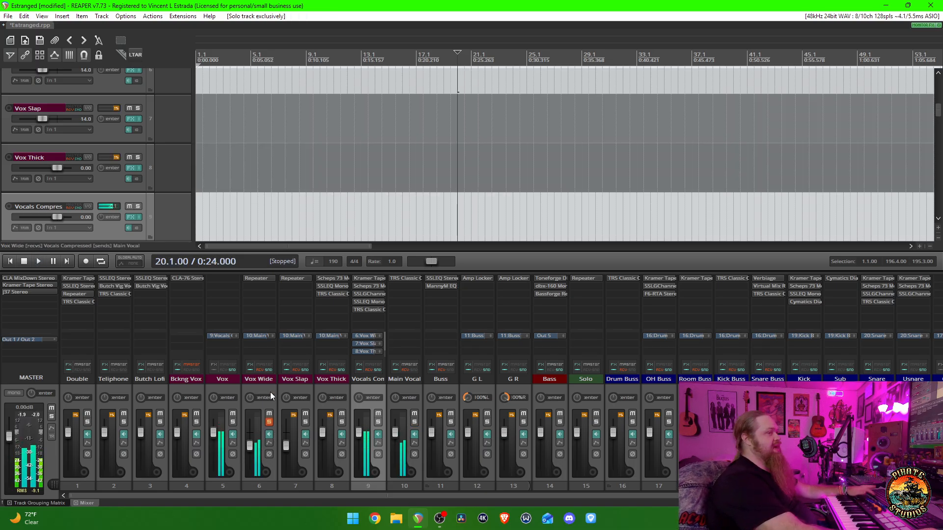
- Open the Repeater delay on Vox Wide, examine its settings and preset list, listen from measure 20, and close the plugin
left_click(257, 278)
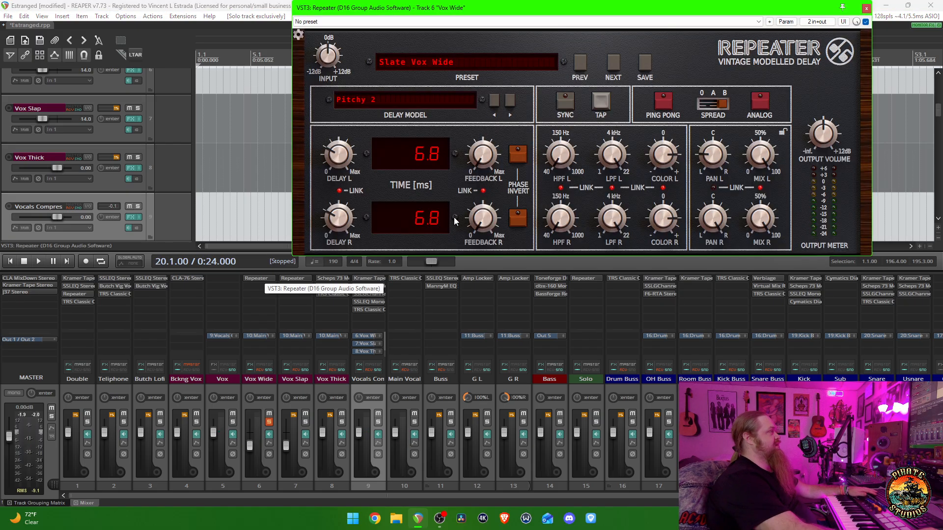
left_click_drag(592, 8, 452, 160)
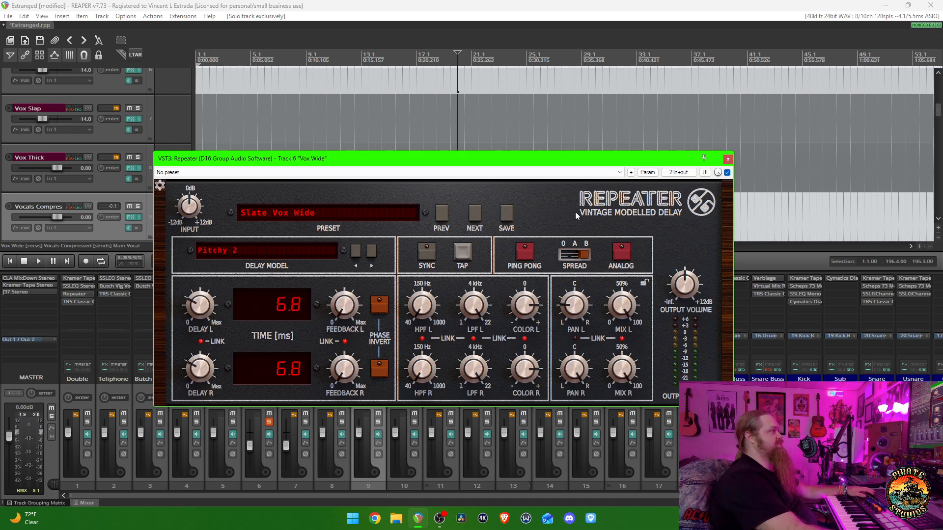
mouse_move(557, 161)
left_mouse_down()
mouse_move(577, 145)
mouse_move(563, 166)
left_mouse_up()
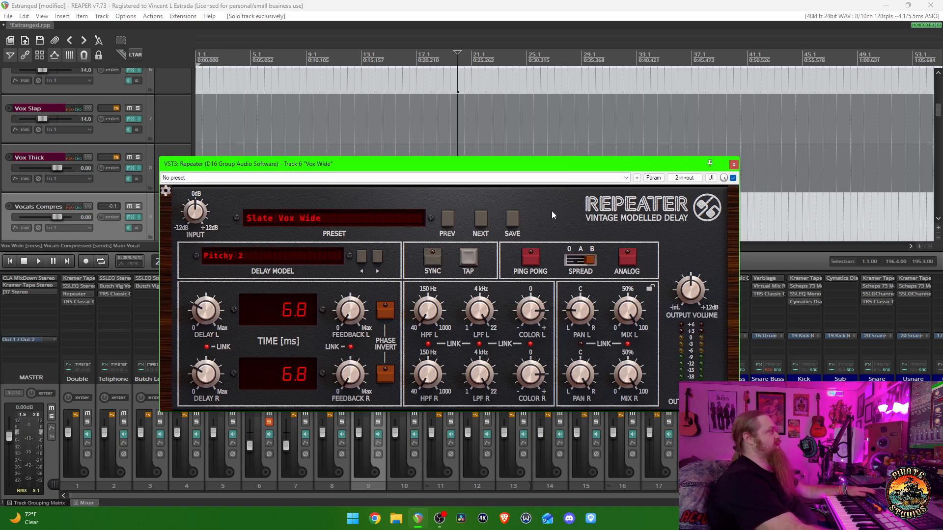
left_click(325, 218)
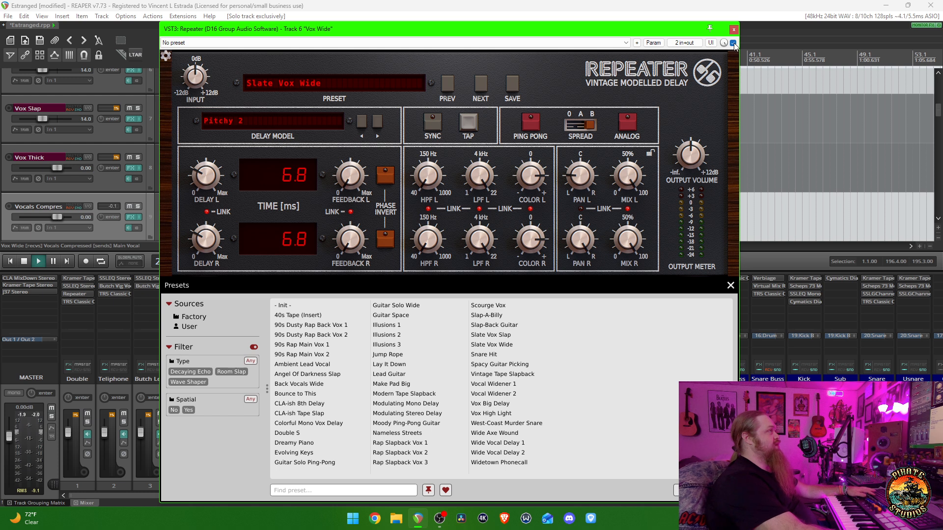
left_click(361, 84)
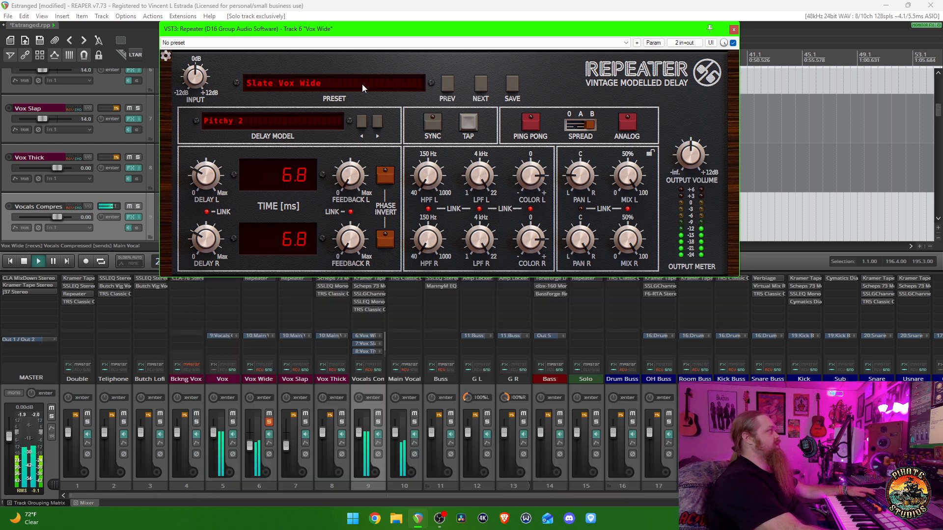
left_click_drag(500, 30, 518, 144)
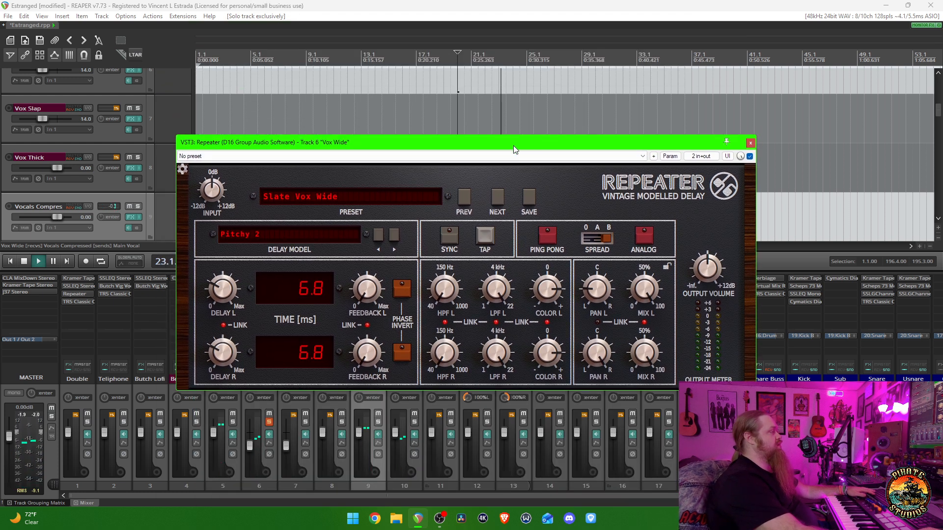
key("space")
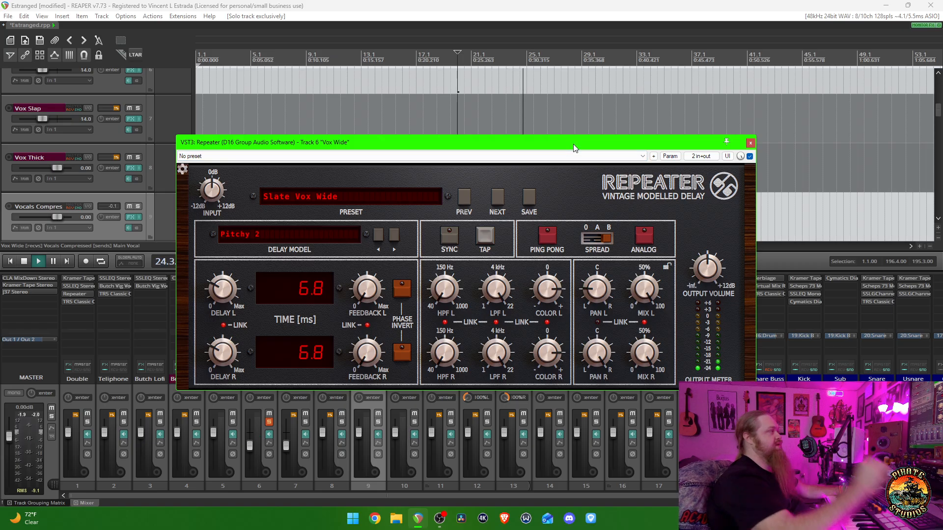
key("Escape")
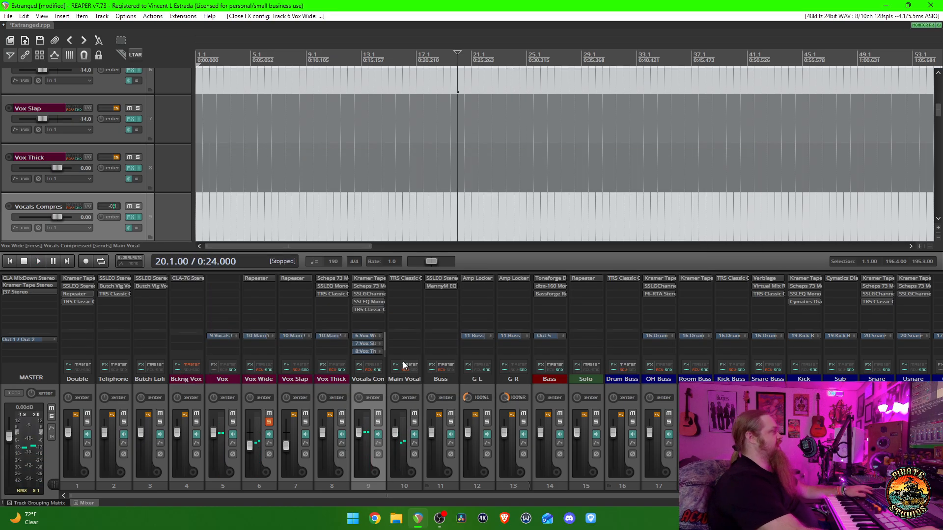
- Solo only Vox Slap, audition it from measure 20 while examining its Repeater delay settings, then close the plugin and stop playback
left_click(305, 422, "ctrl+alt")
left_click(302, 280)
key("space")
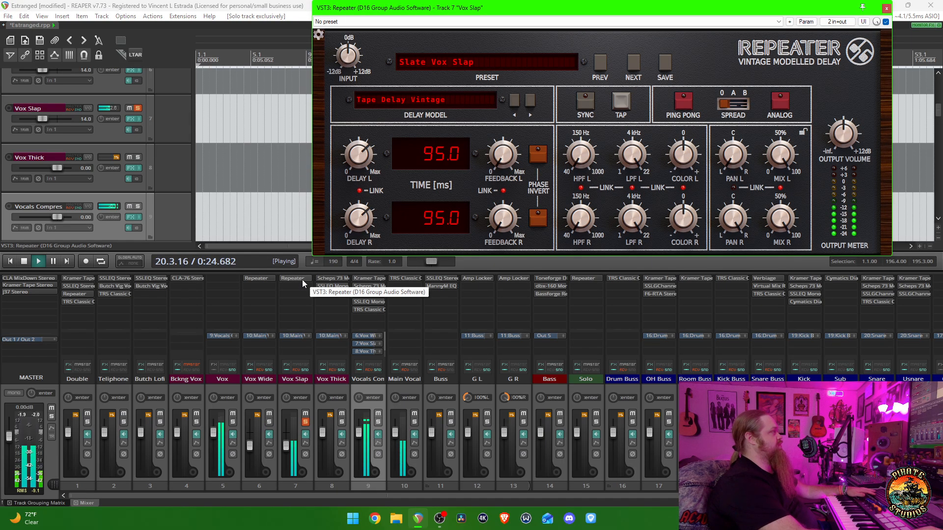
left_click_drag(641, 8, 520, 161)
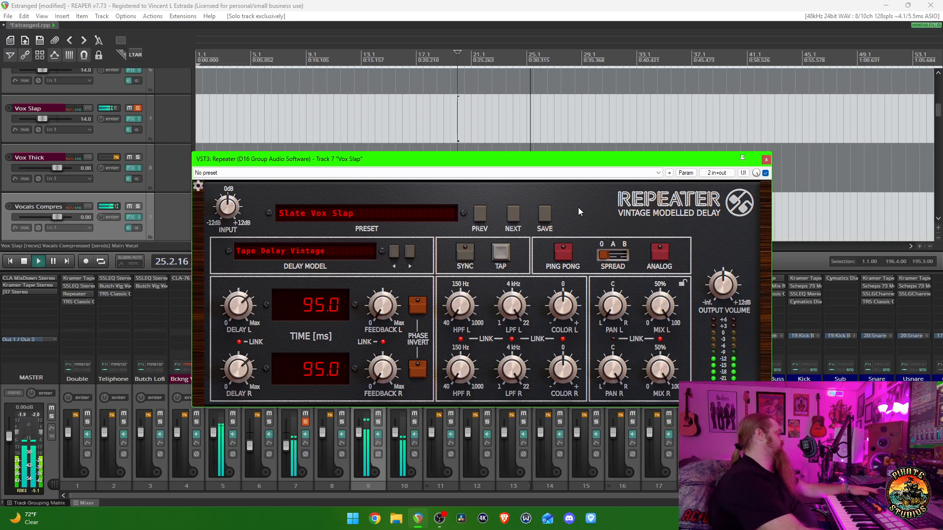
key("Escape")
key("space")
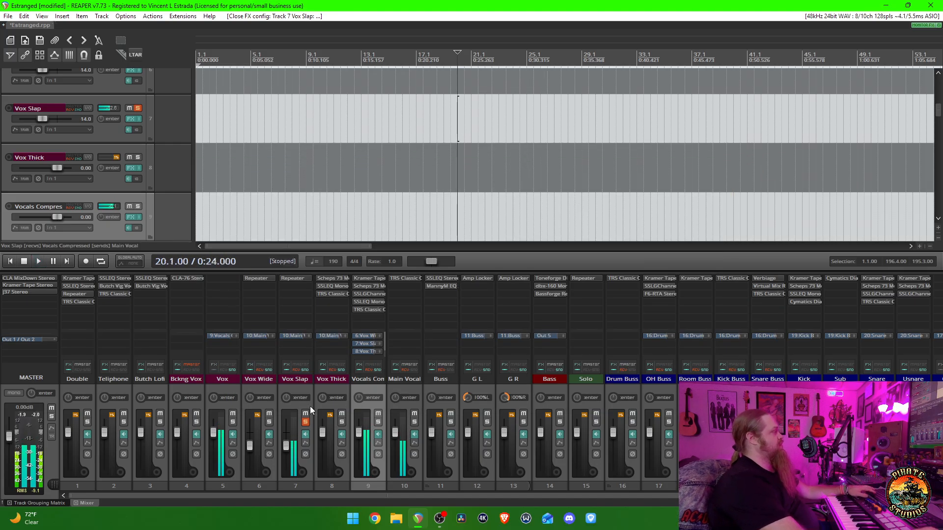
- Solo only Main Vocal and audition the combined vocal layers from measure 20
left_click(414, 421, "ctrl")
key("space")
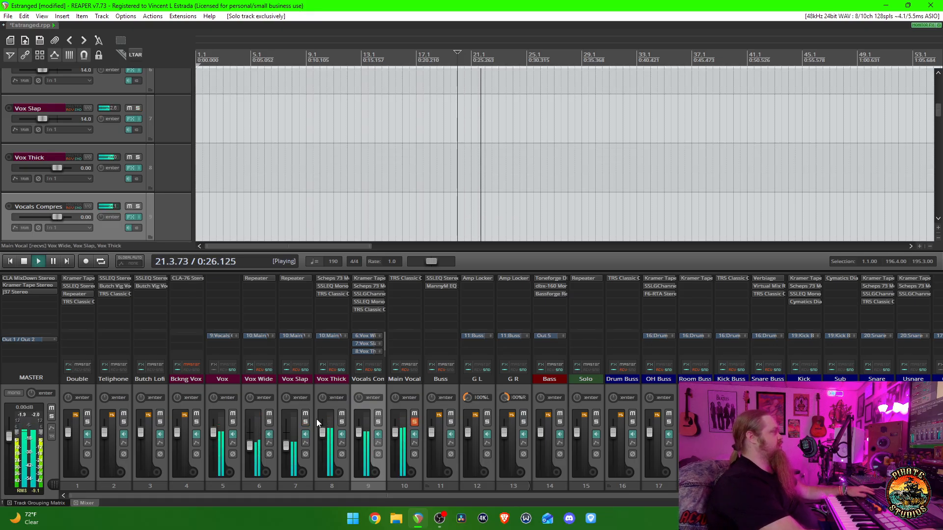
key("space")
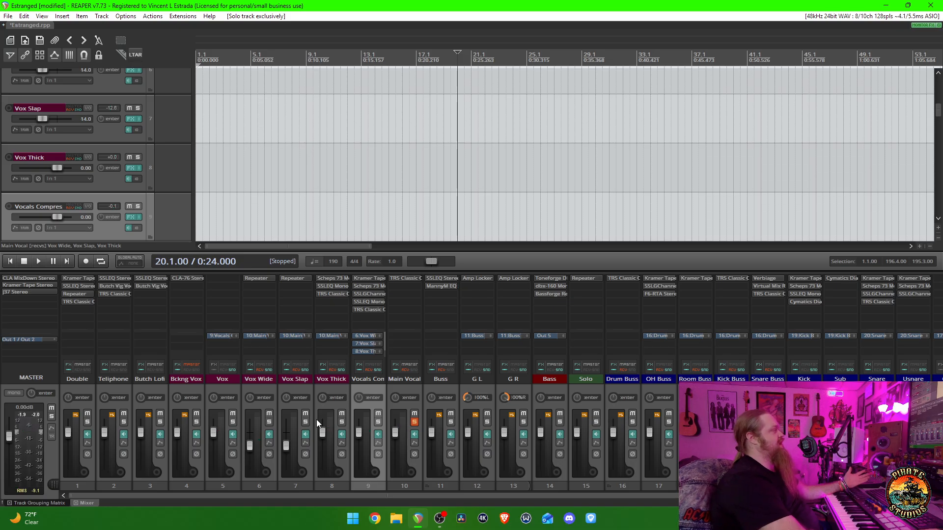
- Mute Vox Slap and Vox Wide and replay Main Vocal from measure 20 to hear it without them
key("space")
left_click(305, 414)
left_click(269, 414)
key("space")
key("space")
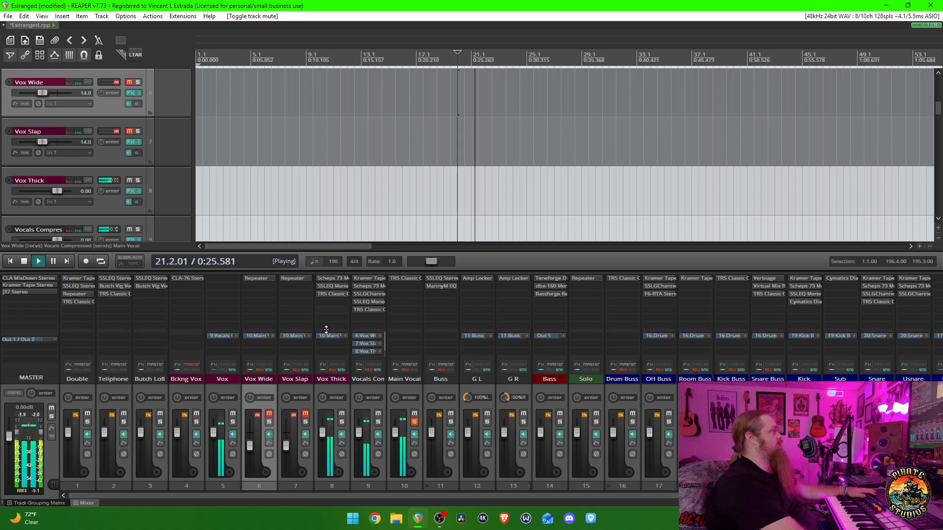
- Select the Vox track to show its clips, audition the vocal from around measure 25 and from measure 34, and stop playback
left_click(227, 387)
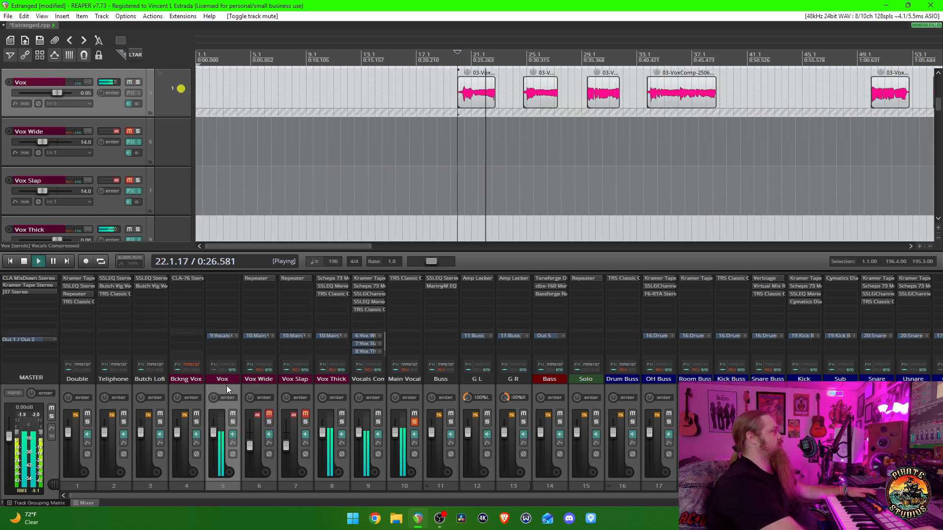
left_click(527, 147)
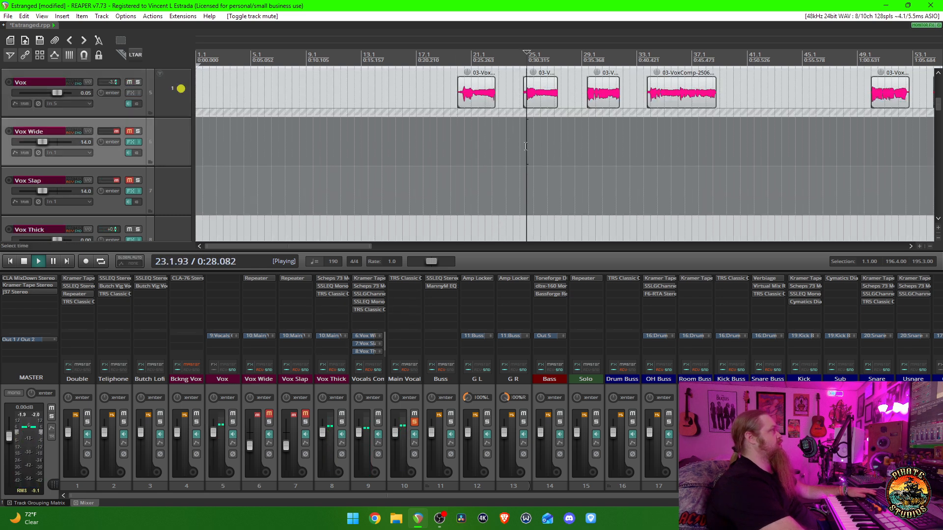
left_click(637, 151)
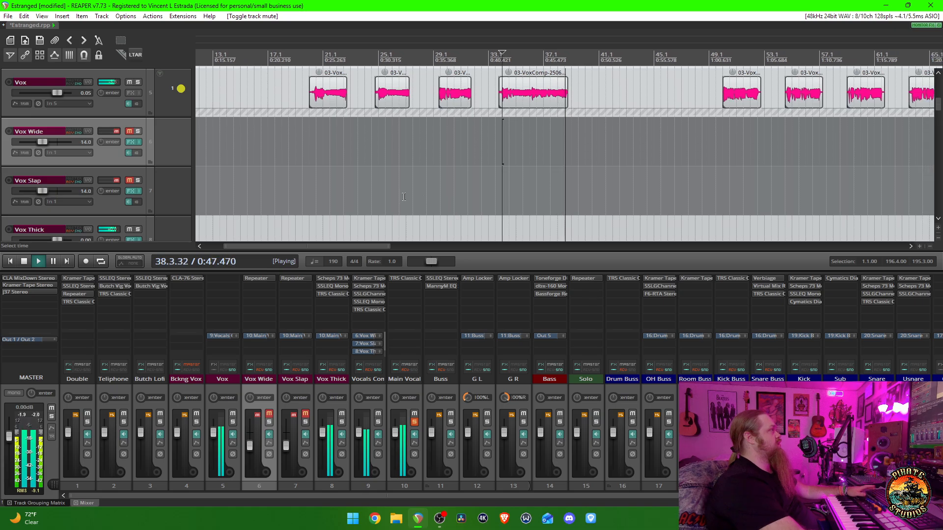
key("space")
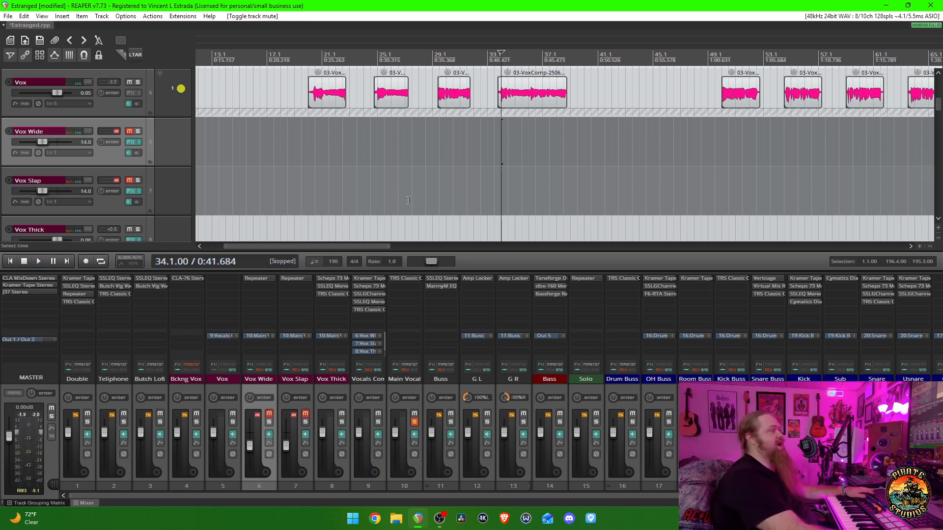
- Unmute all tracks and unsolo Main Vocal
left_click(269, 414, "ctrl")
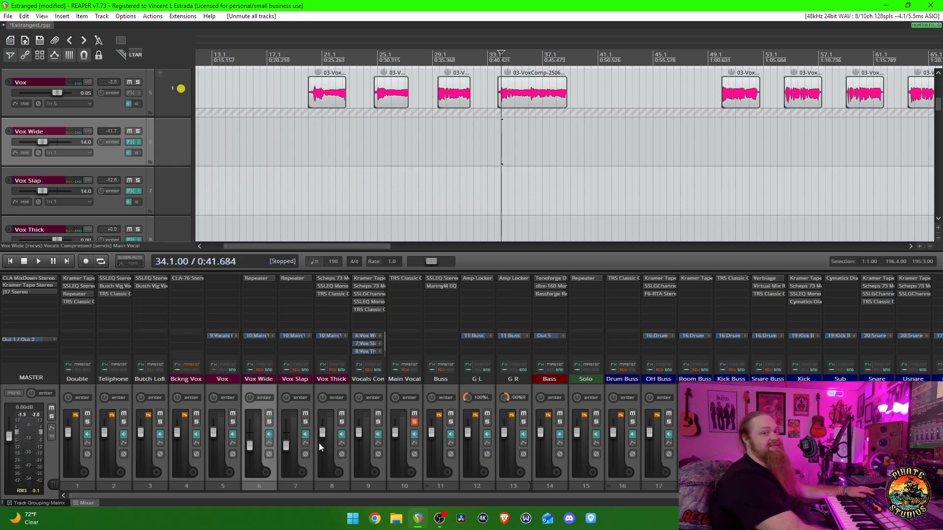
left_click(414, 422)
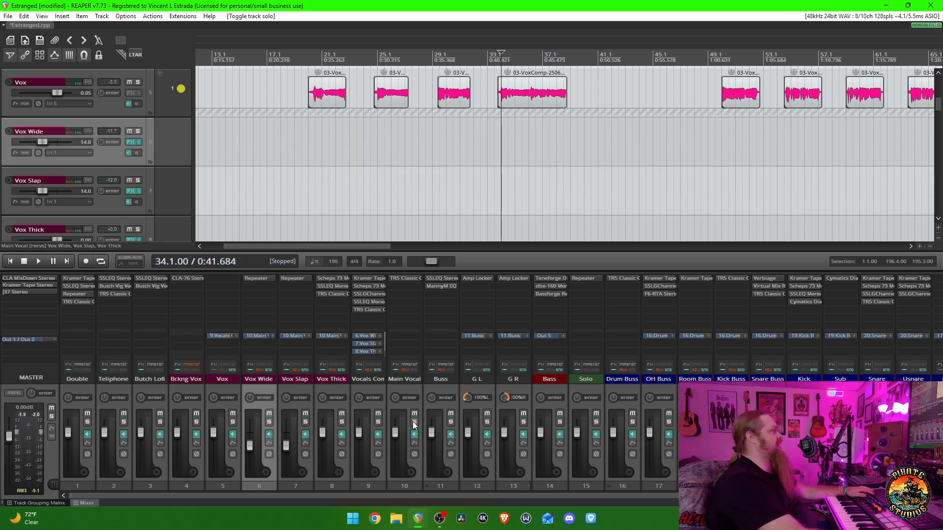
- Play the full mix from just before the first Butch Lofi clip, solo only Butch Lofi, and stop playback
left_click(154, 390)
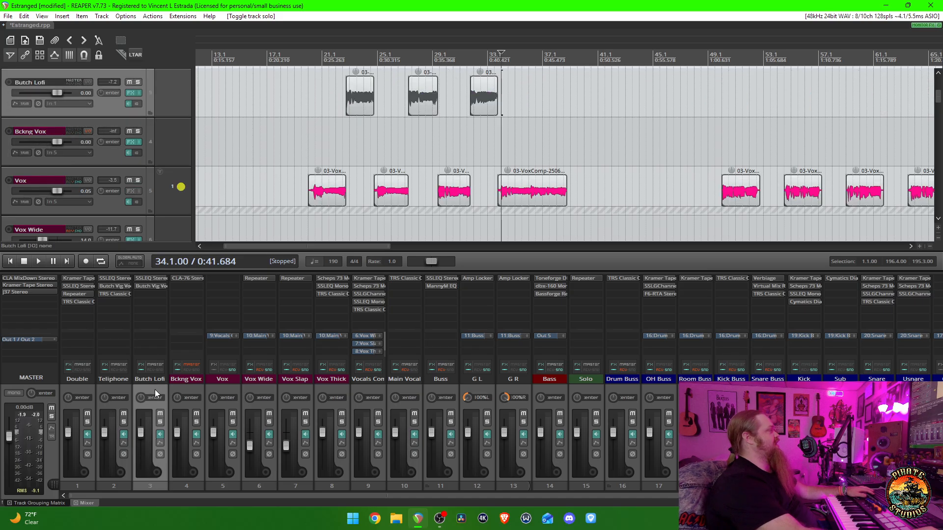
left_click(341, 155)
key("space")
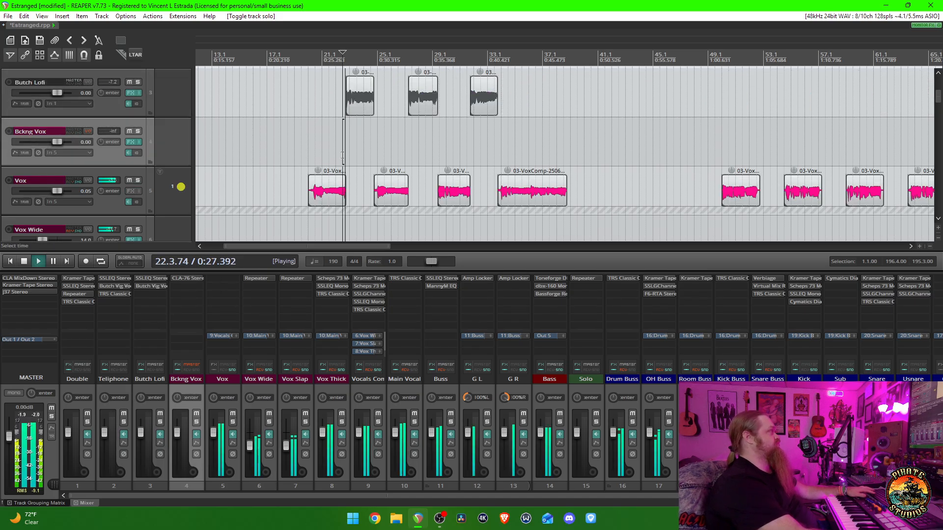
left_click(160, 422, "ctrl")
key("space")
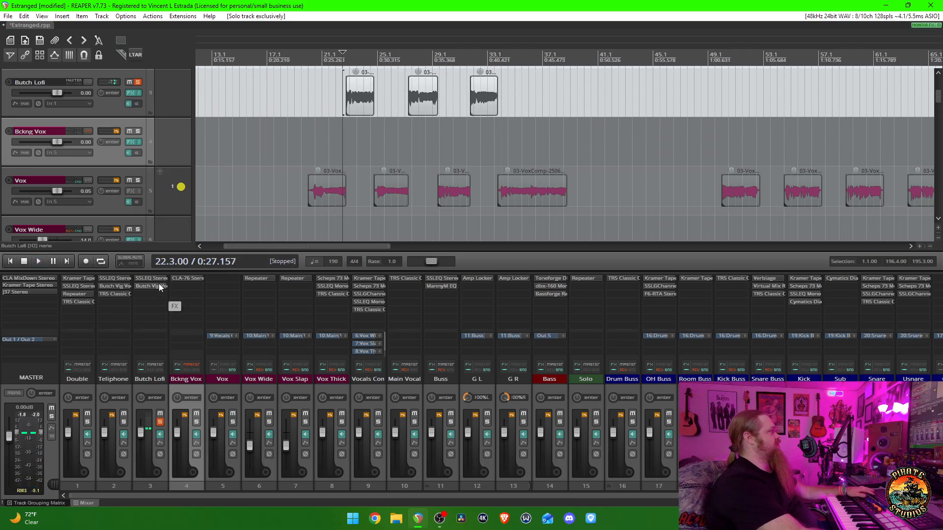
- Open the SSLEQ Stereo plugin on Butch Lofi, compare playback with it bypassed and enabled, reset its level meter, and close it
left_click(158, 278)
left_click_drag(321, 104, 479, 181)
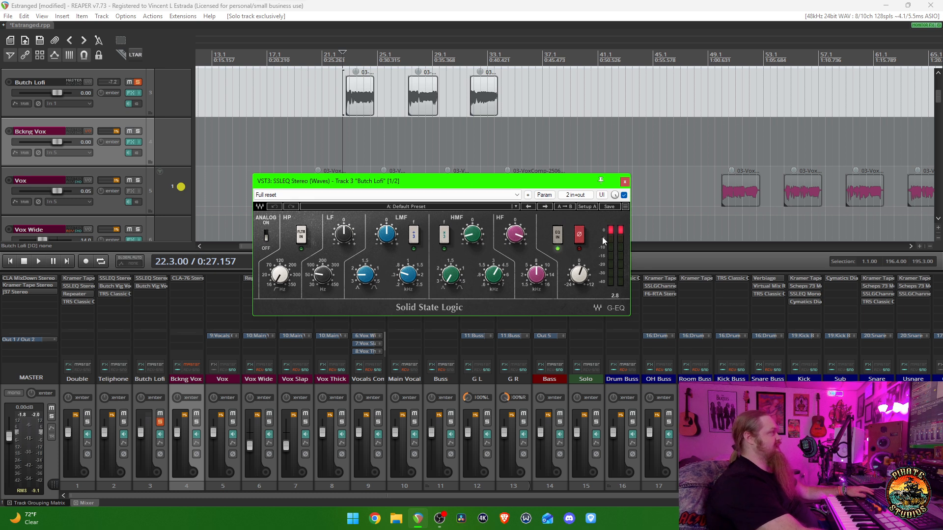
left_click(624, 195)
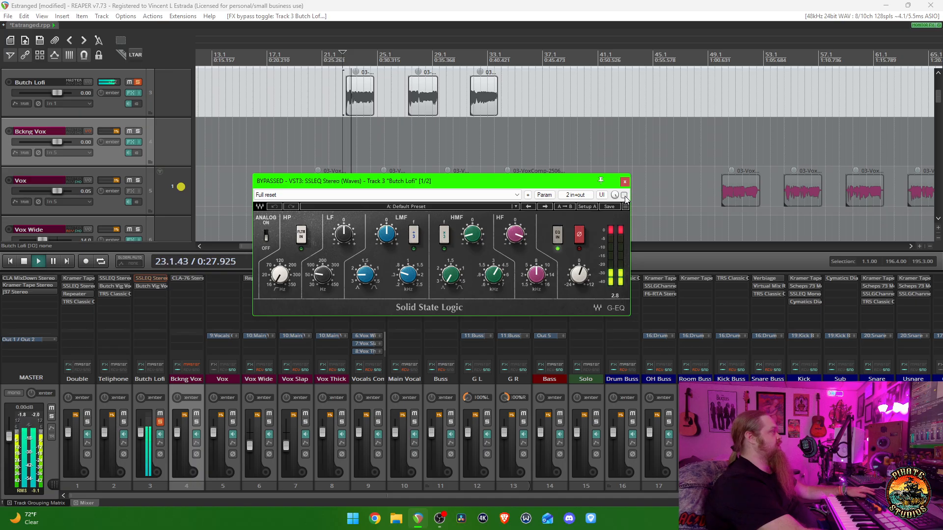
left_click(624, 195)
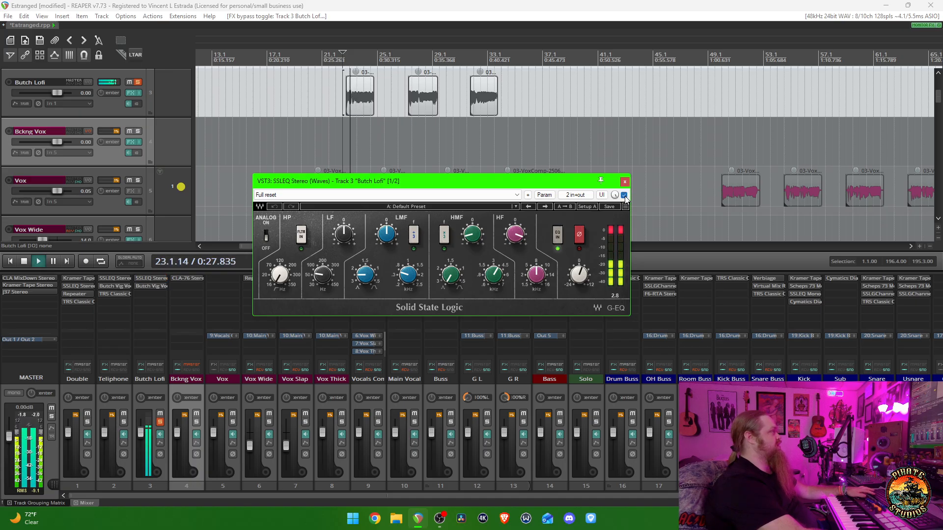
left_click(620, 231)
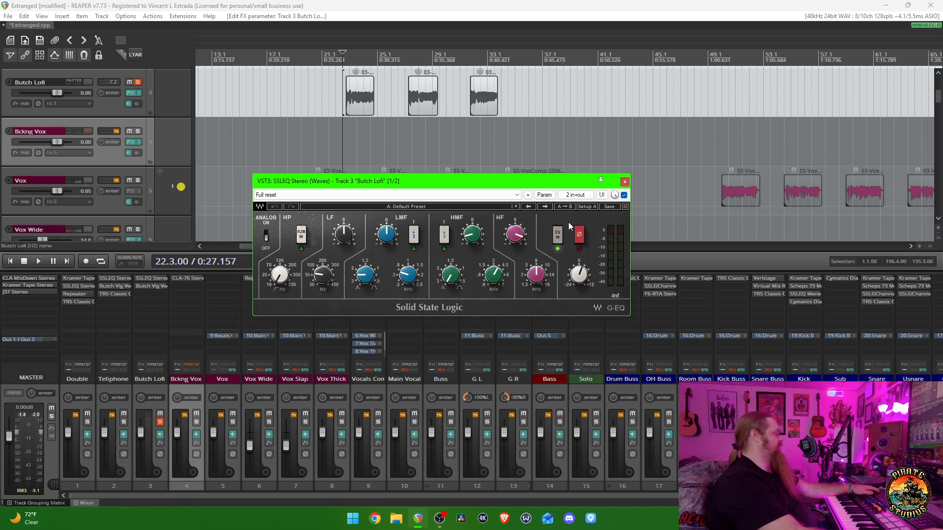
key("Escape")
- Open the Butch Vig Vocals Stereo plugin on Butch Lofi and toggle its bypass during playback to compare the sound
left_click(146, 287)
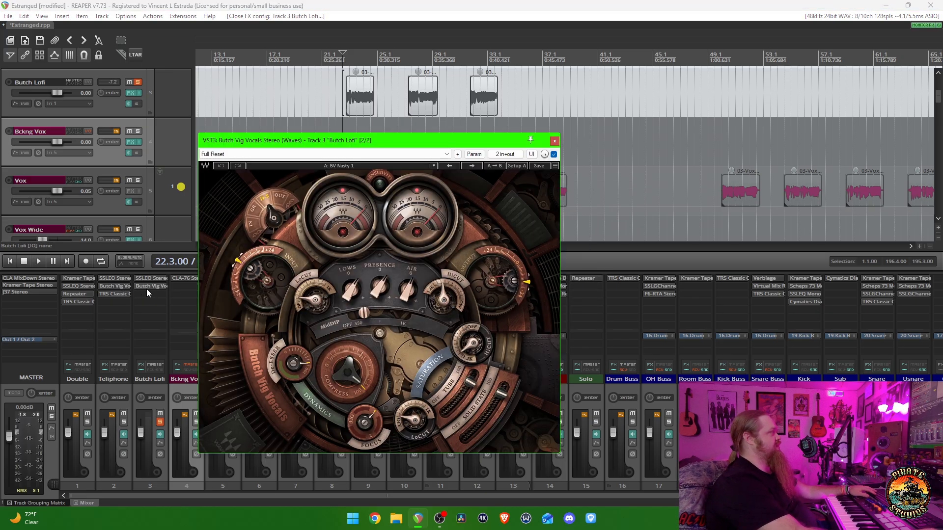
left_click_drag(414, 142, 489, 110)
key("space")
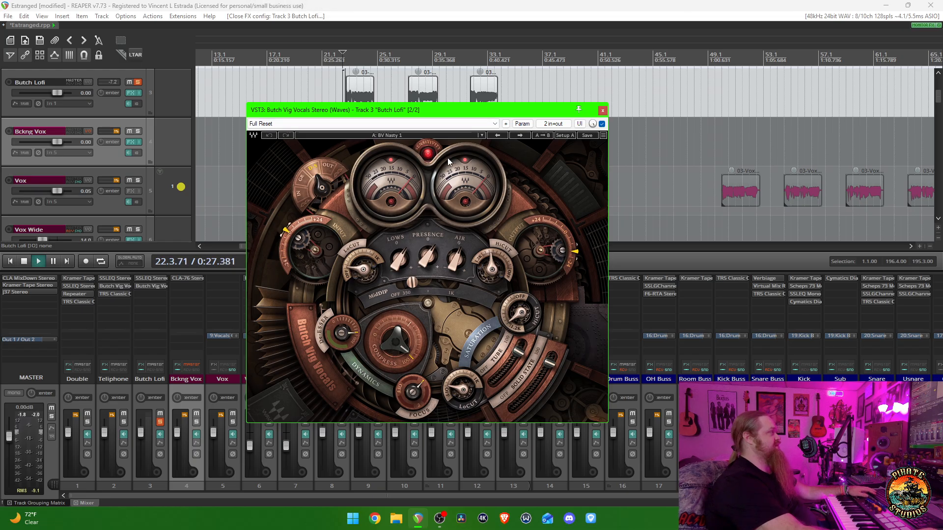
left_click(602, 123)
key("space")
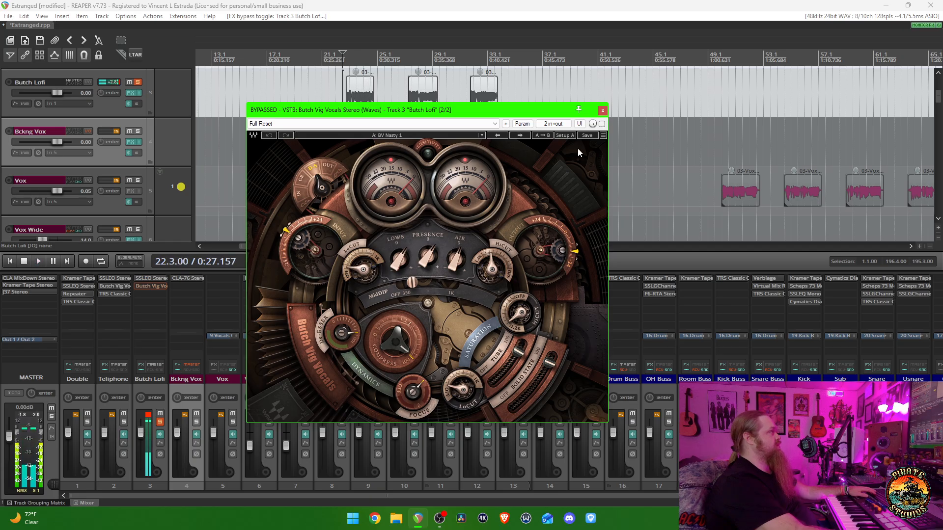
- Close the Butch Vig Vocals Stereo plugin on Butch Lofi and stop playback
left_click(602, 110)
key("space")
- Place the edit cursor just before the Teliphone clip and solo only the Teliphone track
scroll(609, 152, "down", 5)
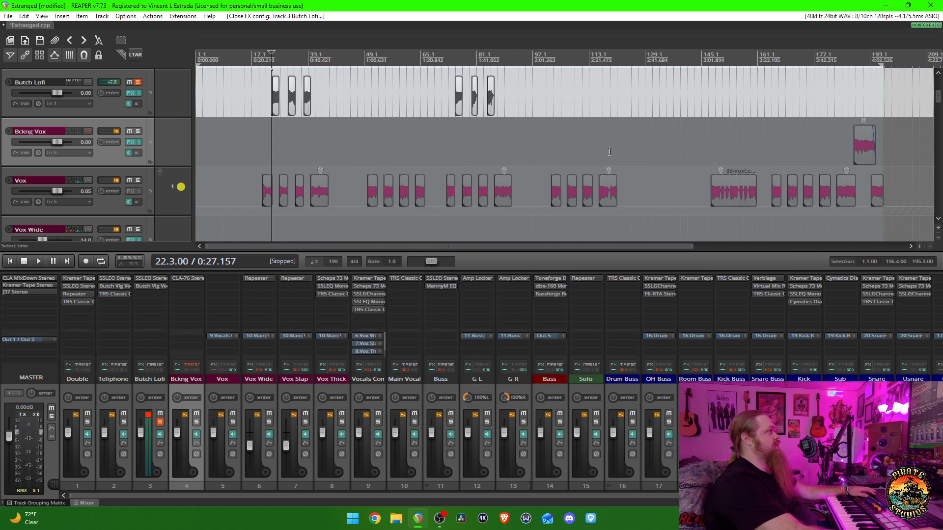
scroll(462, 135, "down", 3)
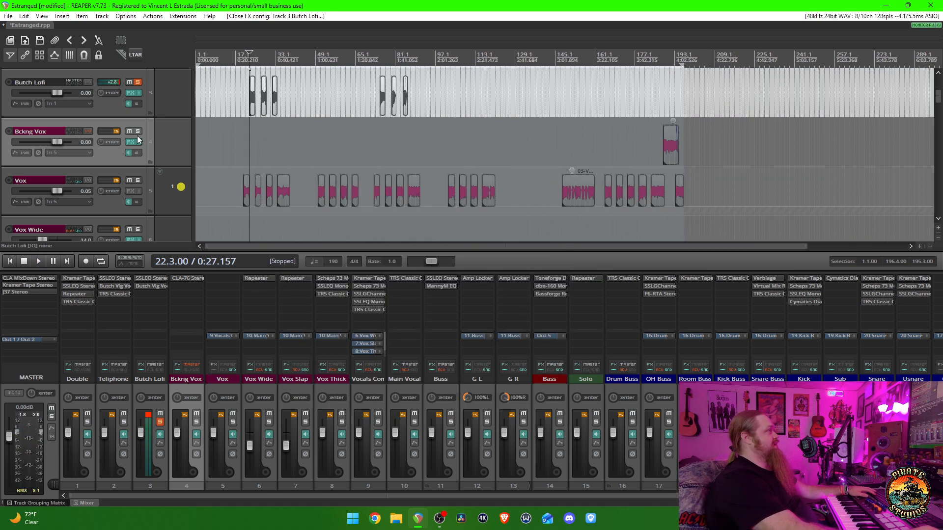
scroll(137, 140, "up", 1)
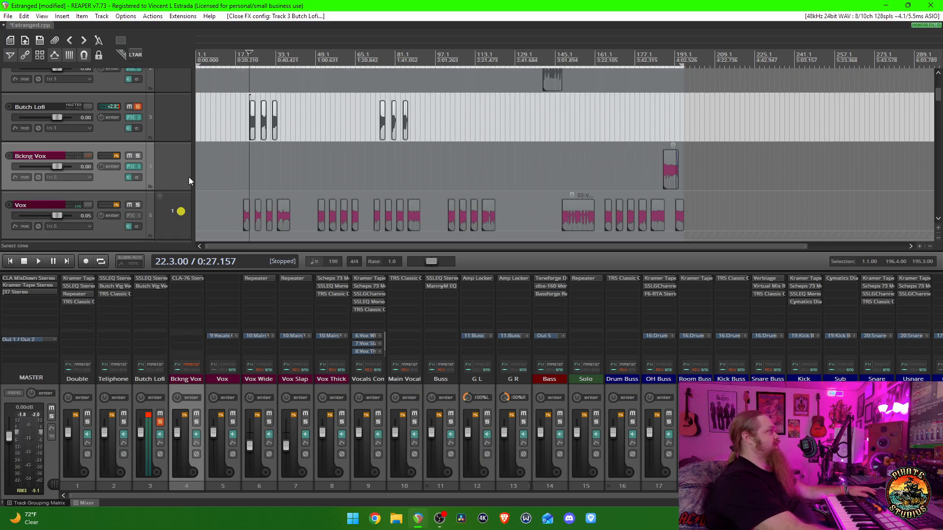
scroll(133, 172, "up", 3)
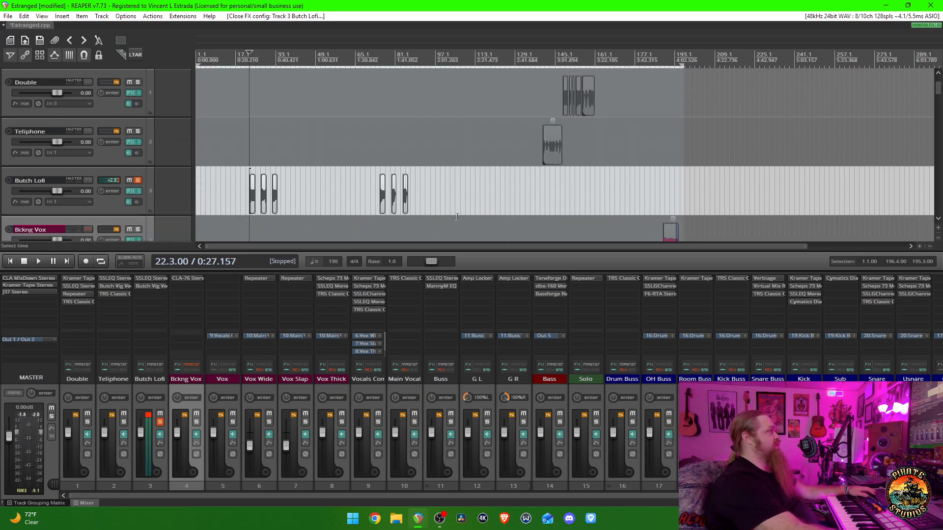
left_click(543, 189)
scroll(546, 185, "up", 5)
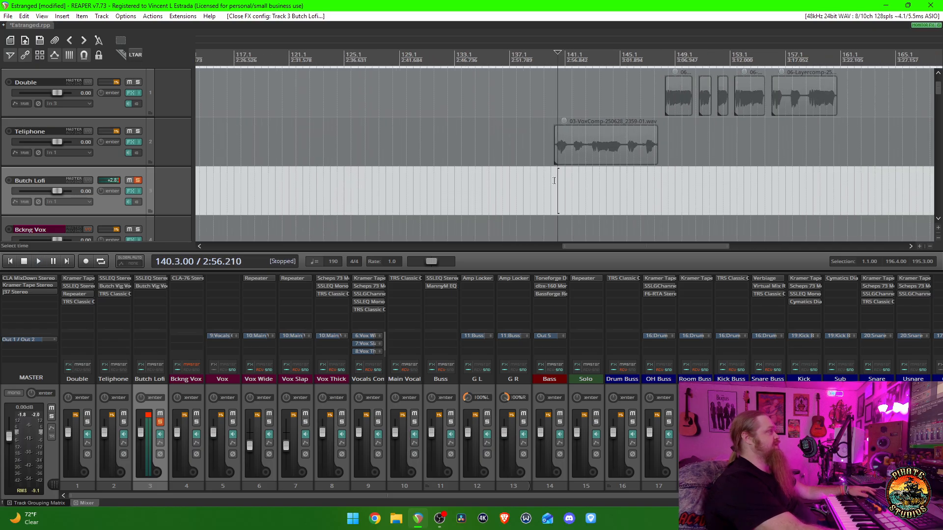
left_click(125, 423, "ctrl+alt")
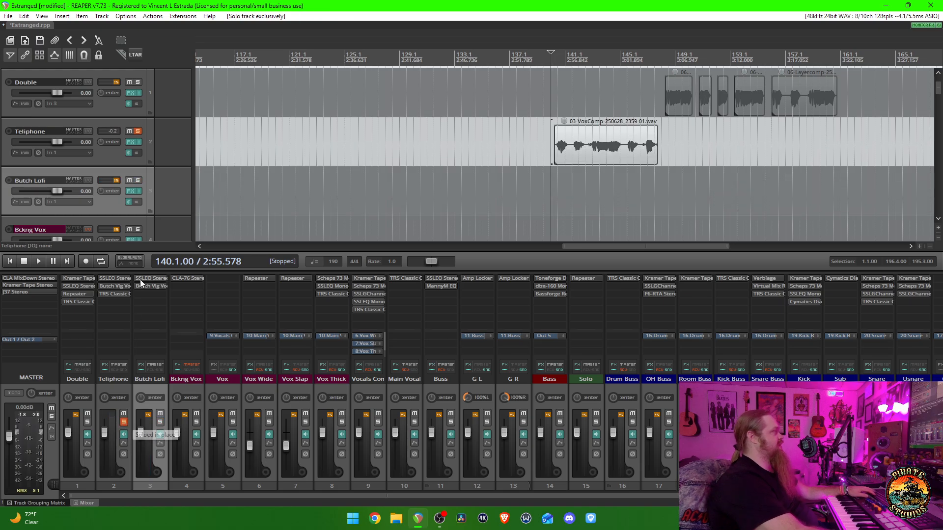
- Examine the Butch Vig Vocals Stereo plugin on Teliphone while auditioning its soloed clip, and stop playback
left_click(117, 287)
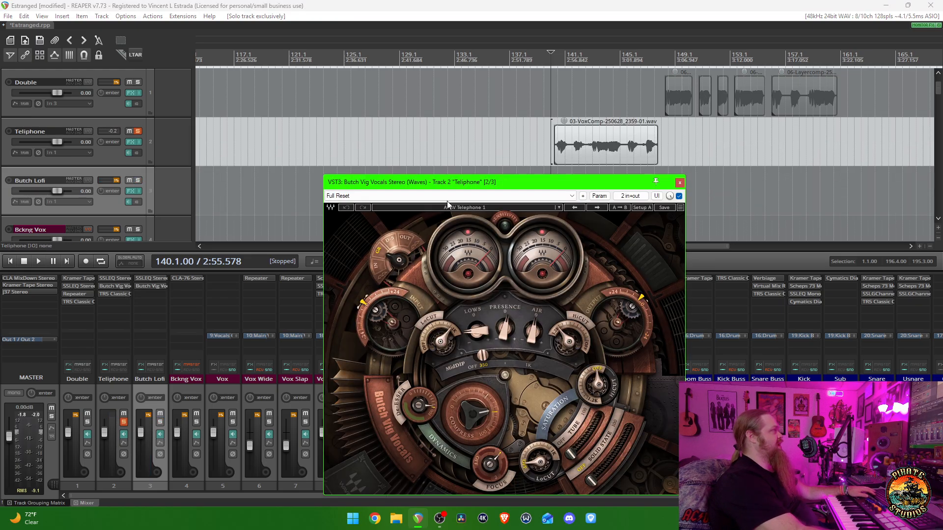
left_click_drag(454, 184, 407, 155)
key("Escape")
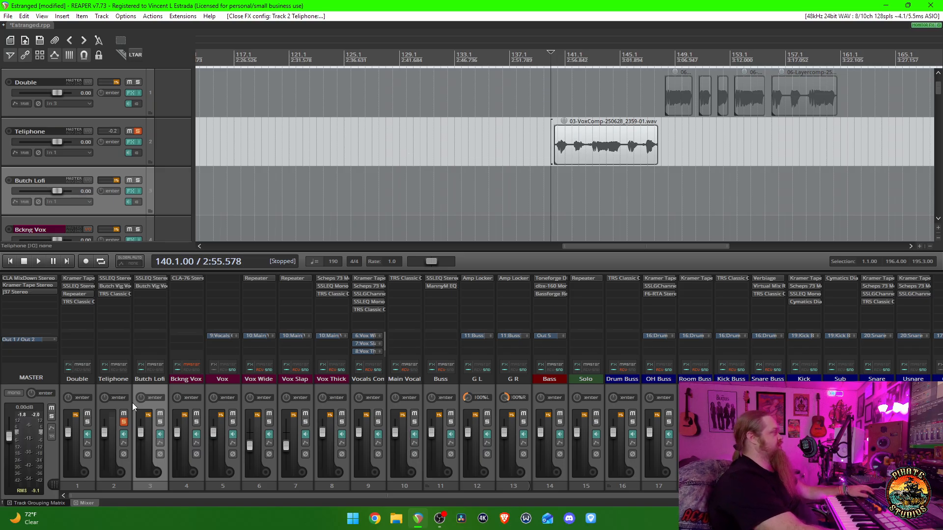
key("space")
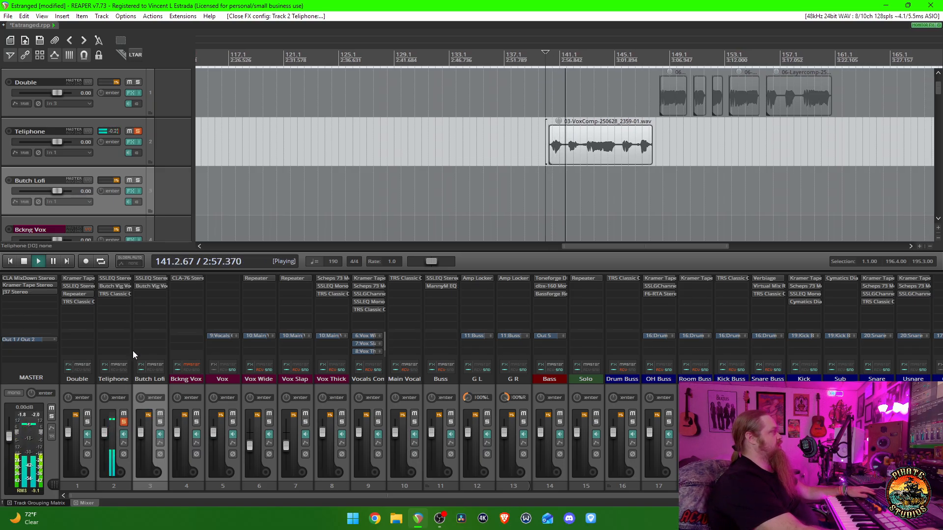
left_click(123, 285)
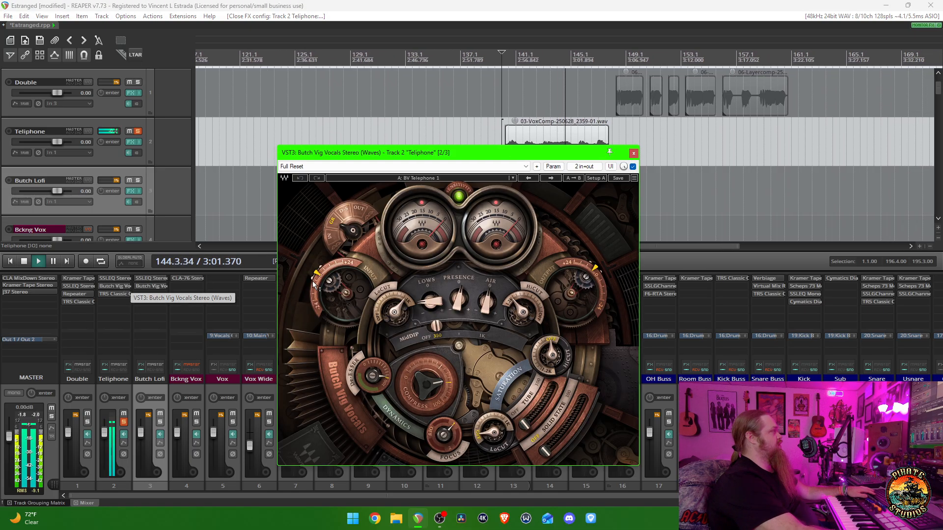
mouse_move(442, 155)
left_mouse_down()
mouse_move(425, 147)
mouse_move(440, 141)
mouse_move(443, 169)
left_mouse_up()
key("space")
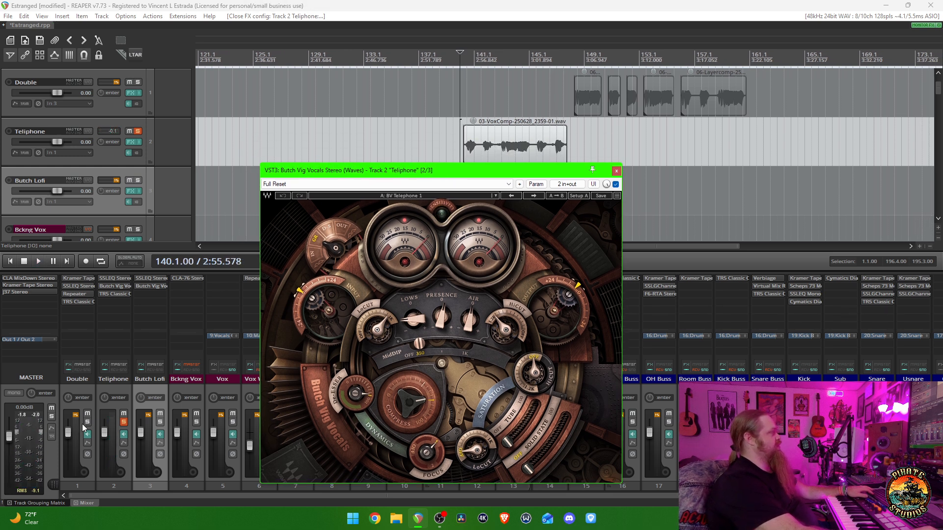
- Close the plugin, solo Double and Teliphone together, and audition them from the Teliphone clip into the Double clips
left_click(87, 422, "ctrl+alt")
left_click(434, 173)
key("Escape")
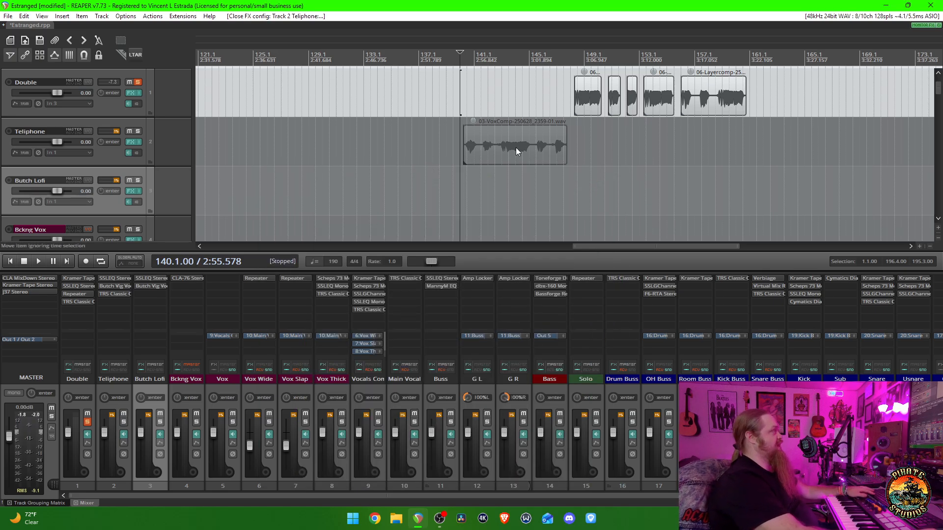
left_click(124, 422)
key("space")
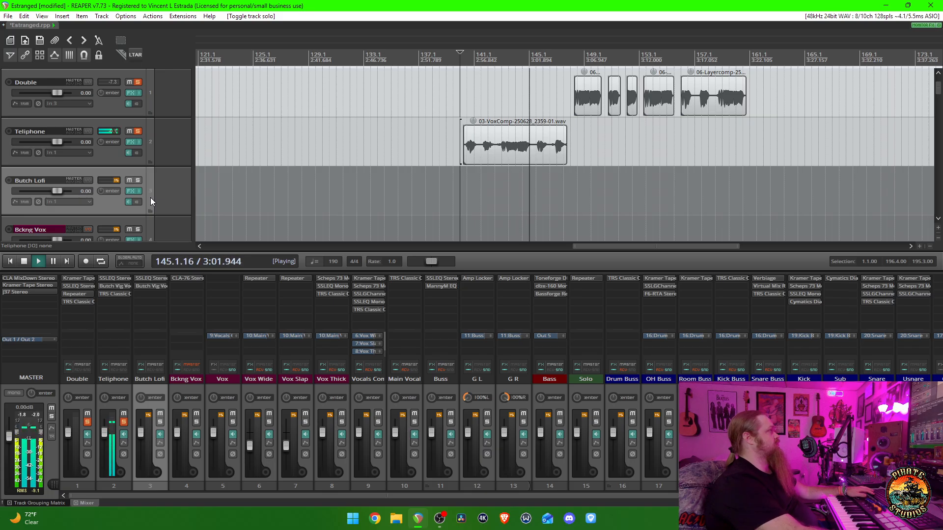
scroll(507, 191, "up", 4)
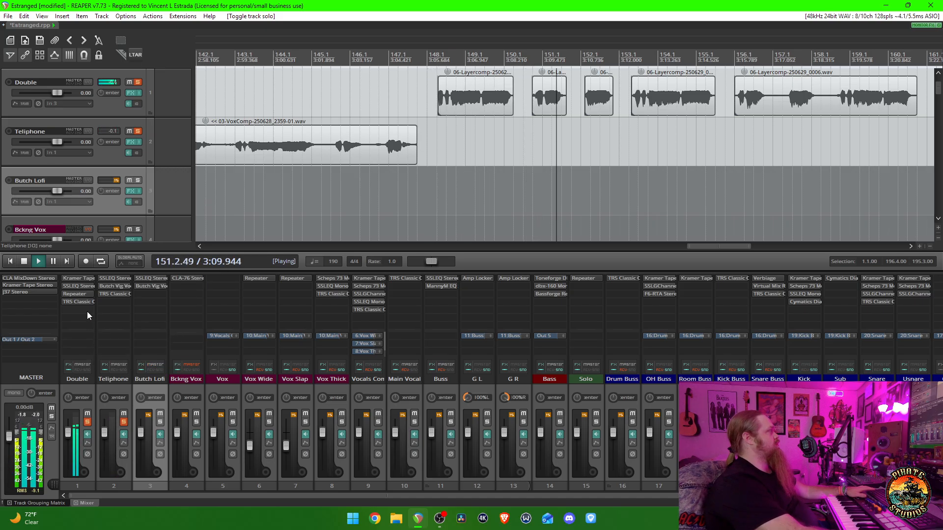
key("space")
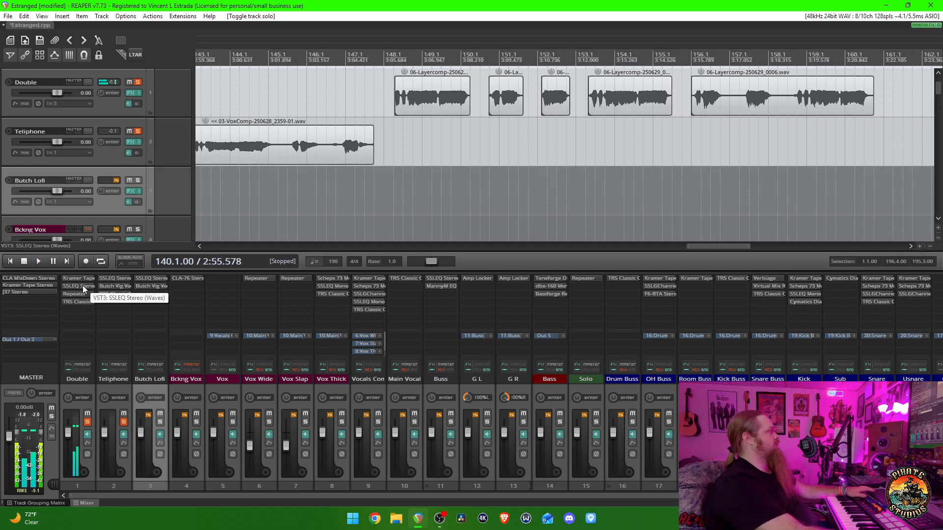
- Open the SSLEQ Stereo plugin on Double and place the edit cursor just before the first Double clip
left_click(83, 285)
left_click_drag(417, 208, 427, 203)
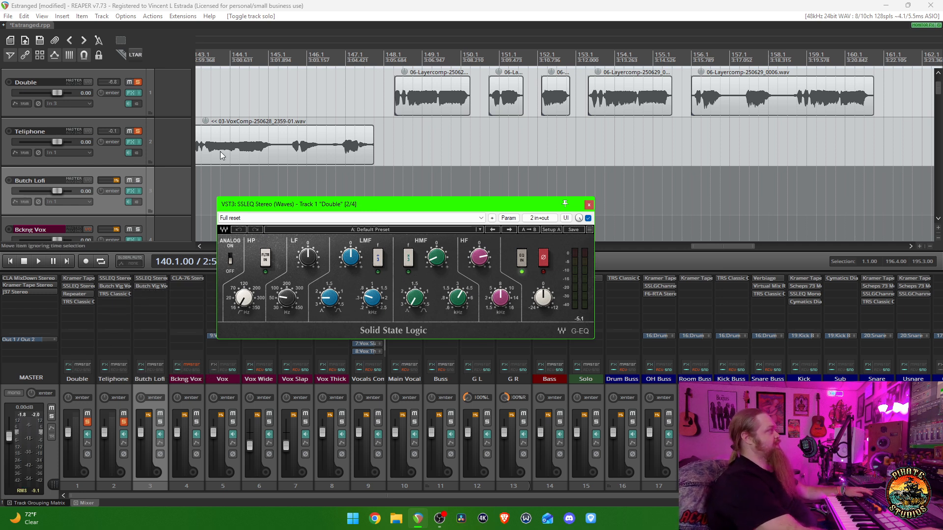
scroll(220, 151, "down", 3)
scroll(220, 152, "up", 2)
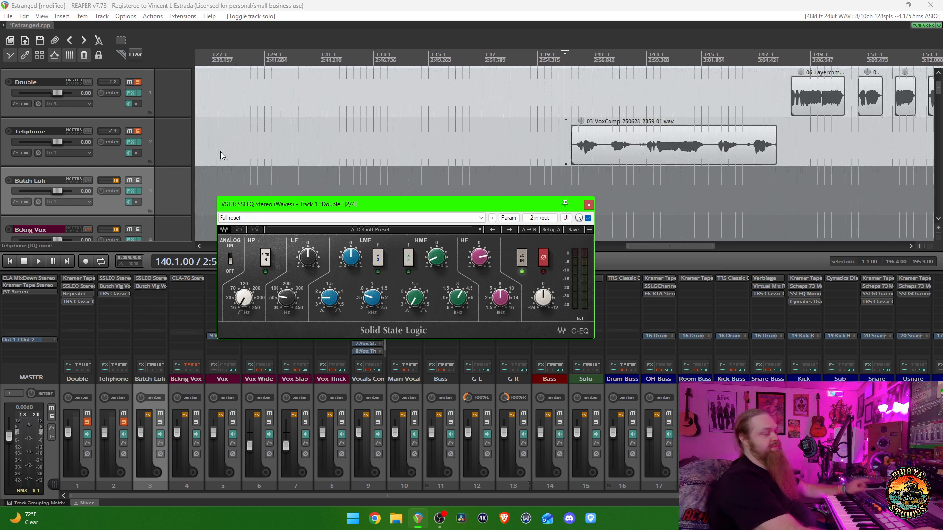
scroll(220, 153, "up", 1)
scroll(220, 153, "down", 1)
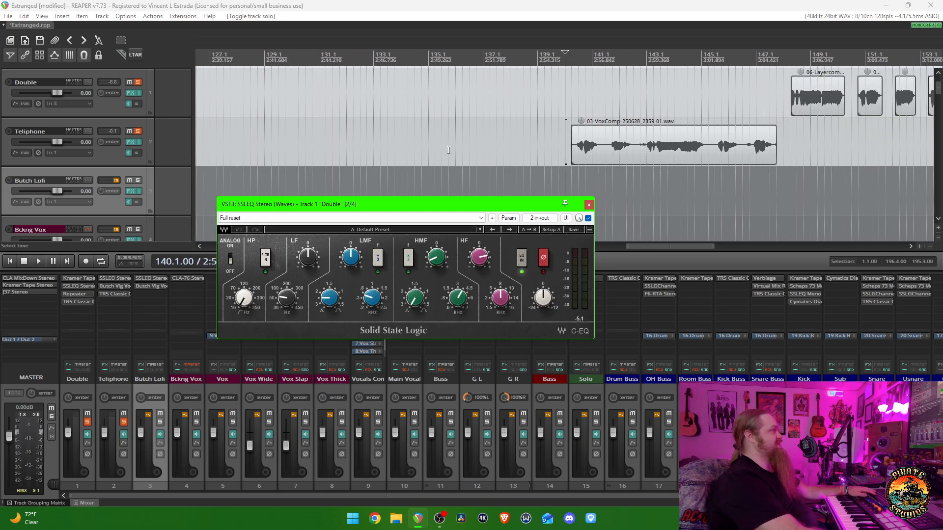
left_click(789, 139)
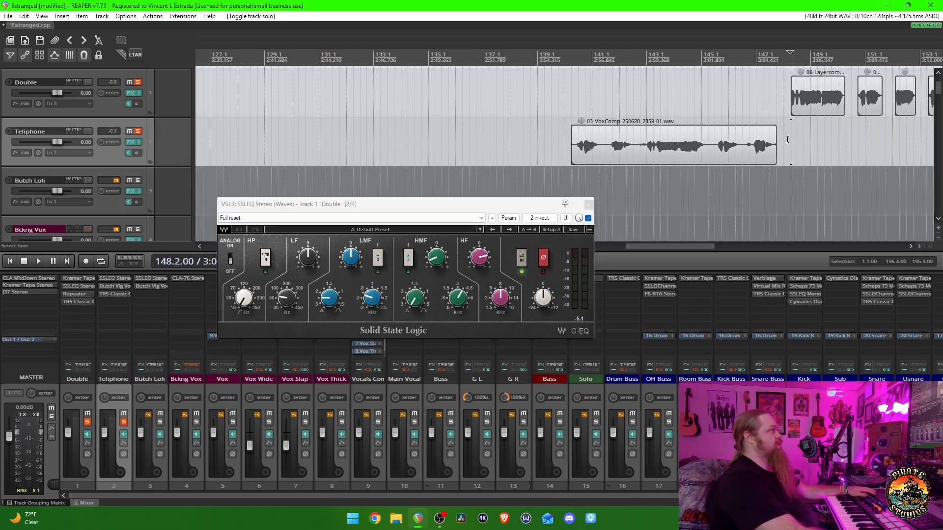
- Examine the first Double clips' waveforms up close alongside the SSLEQ's HMF gain, and close the plugin
scroll(567, 178, "up", 3)
scroll(526, 178, "up", 1)
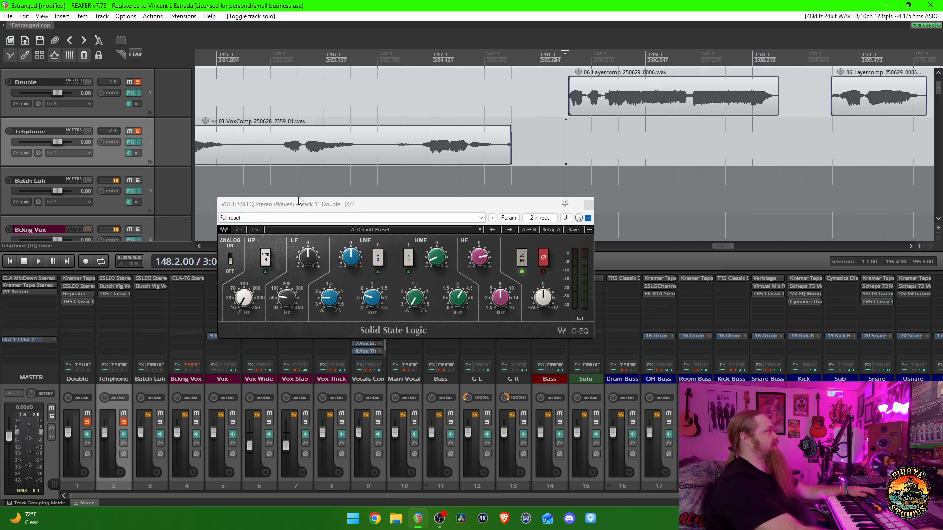
scroll(278, 180, "up", 4)
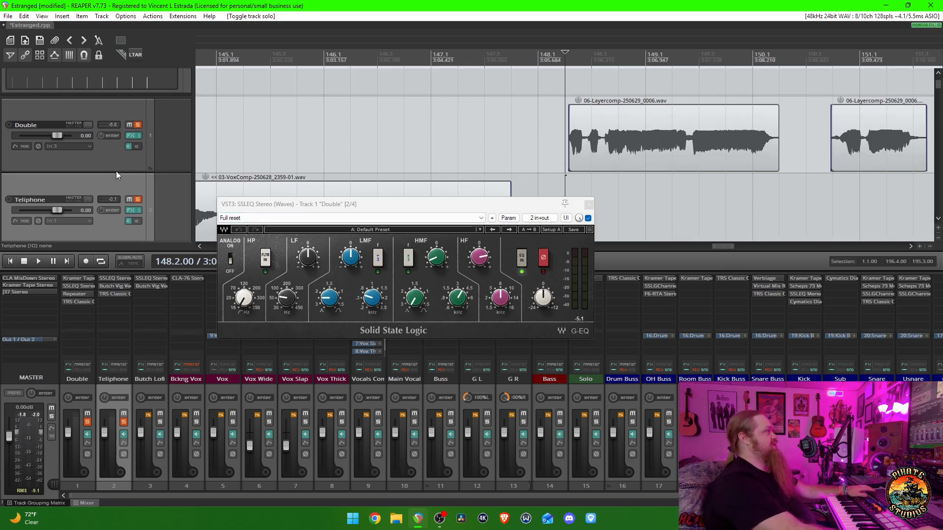
scroll(649, 177, "up", 2)
scroll(648, 176, "down", 2)
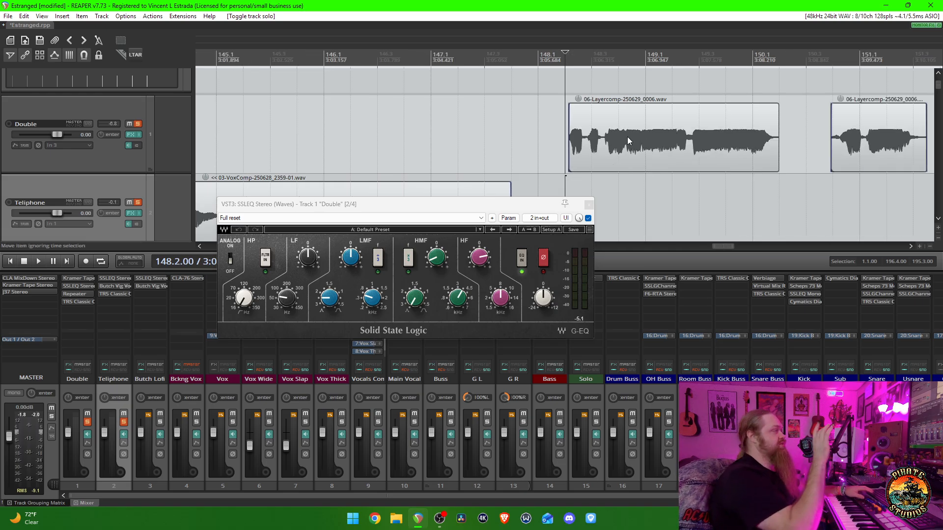
scroll(626, 136, "down", 1)
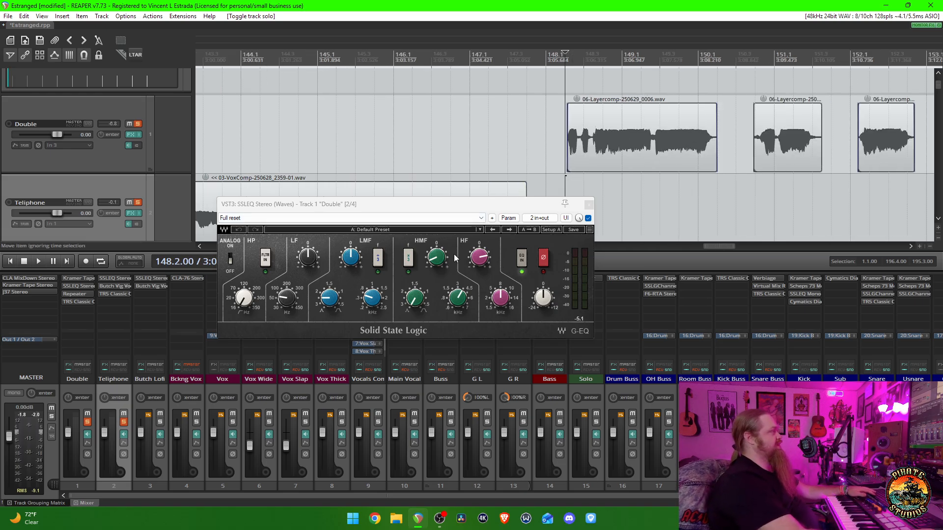
left_click(434, 262)
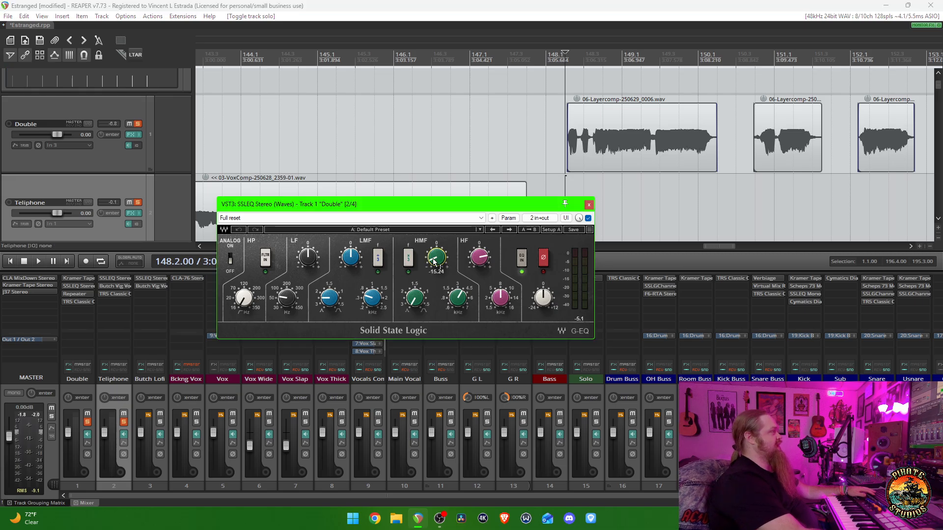
left_click(588, 205)
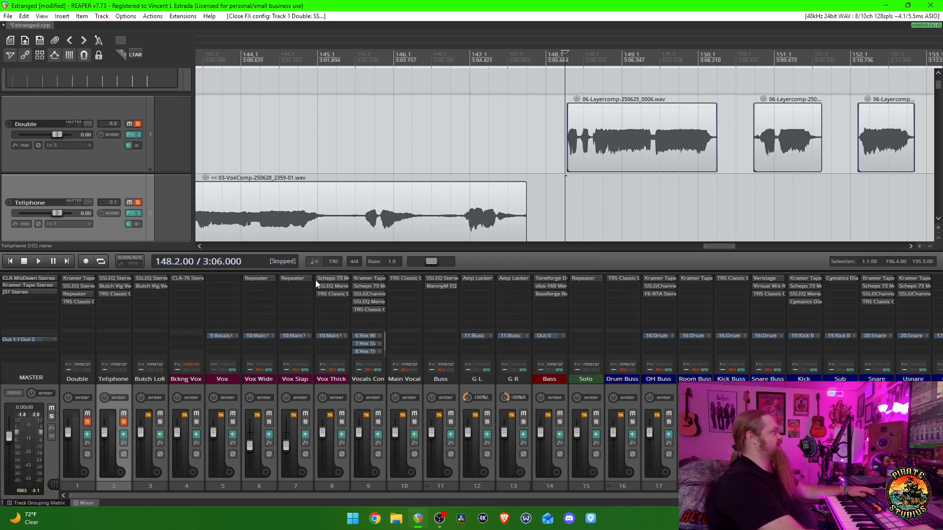
- Open the Repeater delay on Double, audition the Double clips through its Vocal Widener 1 preset, close it and stop playback
left_click(77, 294)
left_click_drag(479, 48, 480, 161)
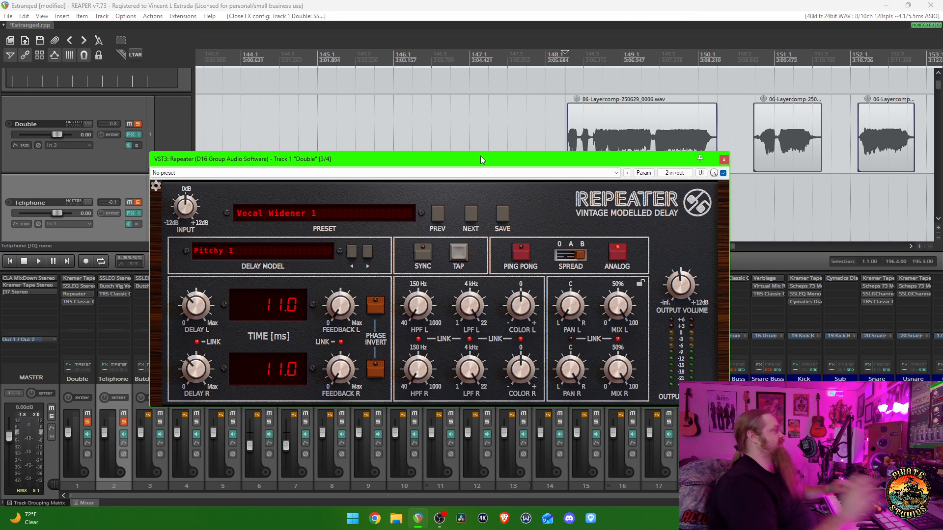
key("space")
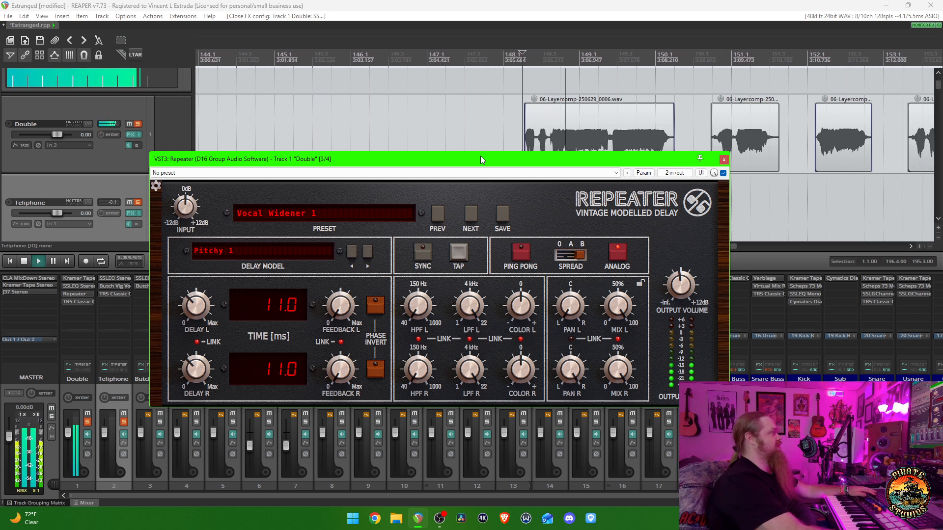
key("Escape")
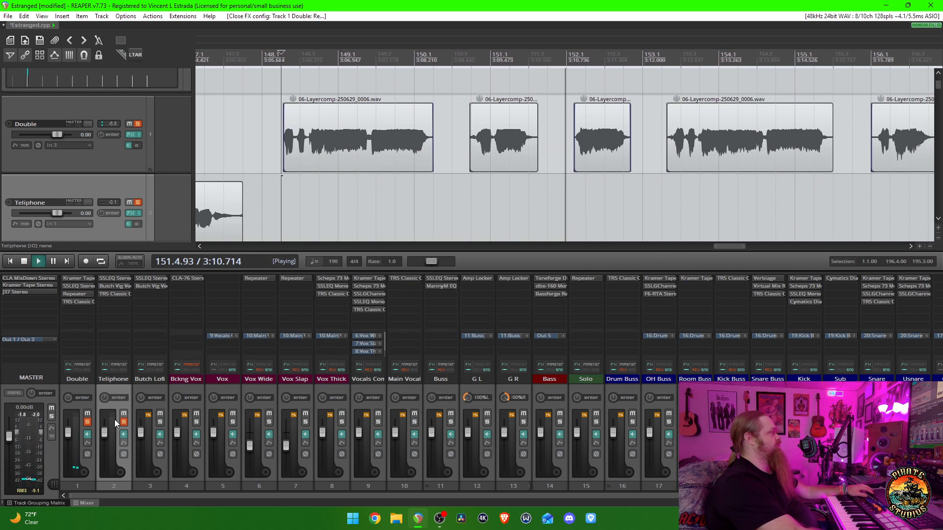
key("space")
- Unsolo all tracks and play the full mix from the start of the Teliphone clip
scroll(375, 206, "down", 2)
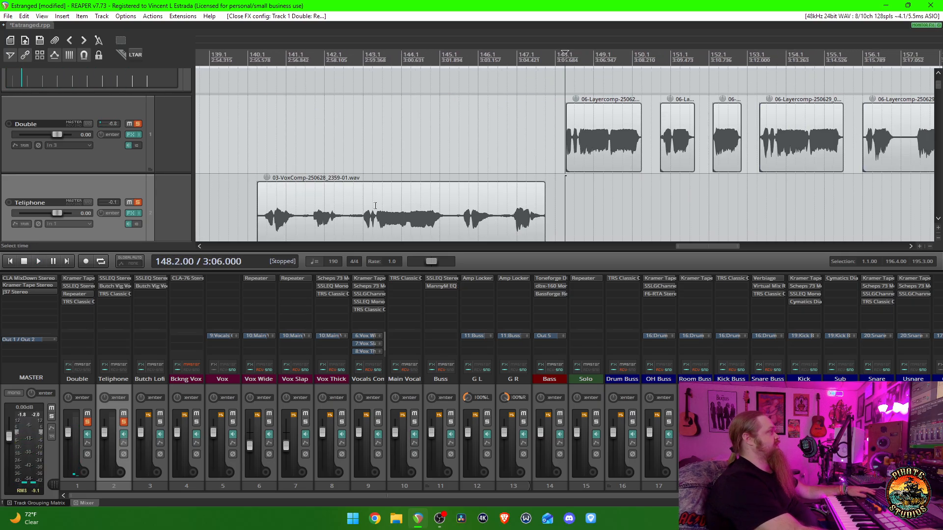
left_click(259, 152)
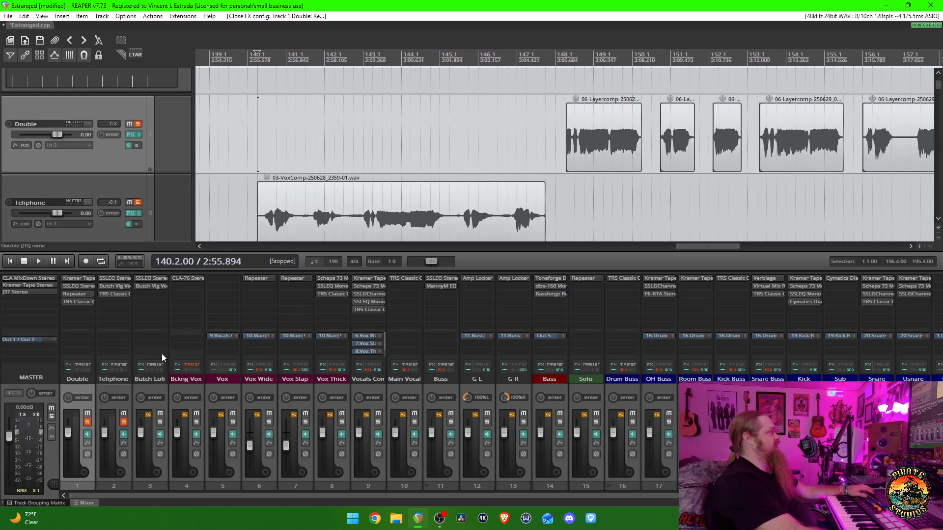
left_click(87, 423)
key("space")
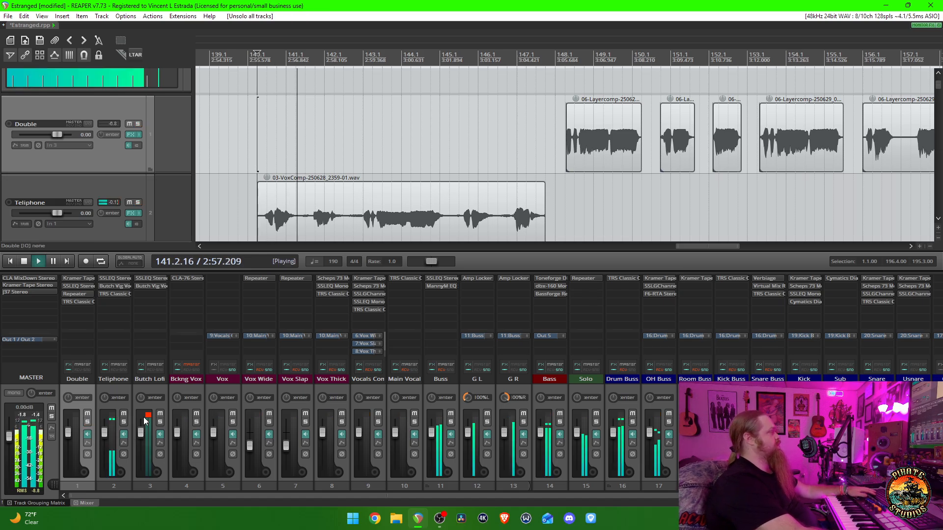
scroll(434, 220, "down", 2)
scroll(434, 219, "down", 3)
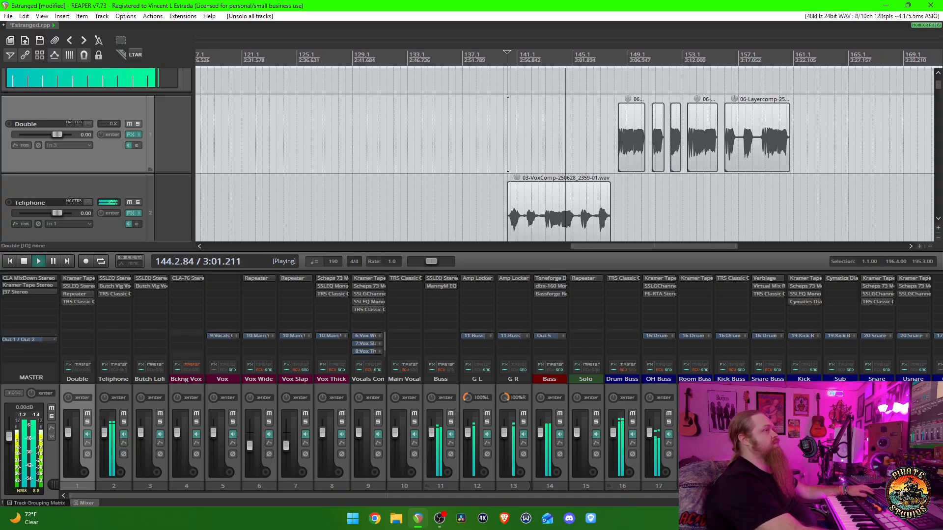
- Examine the vocal tracks from Double down to Vox Wide while the full mix plays
key("alt+Tab")
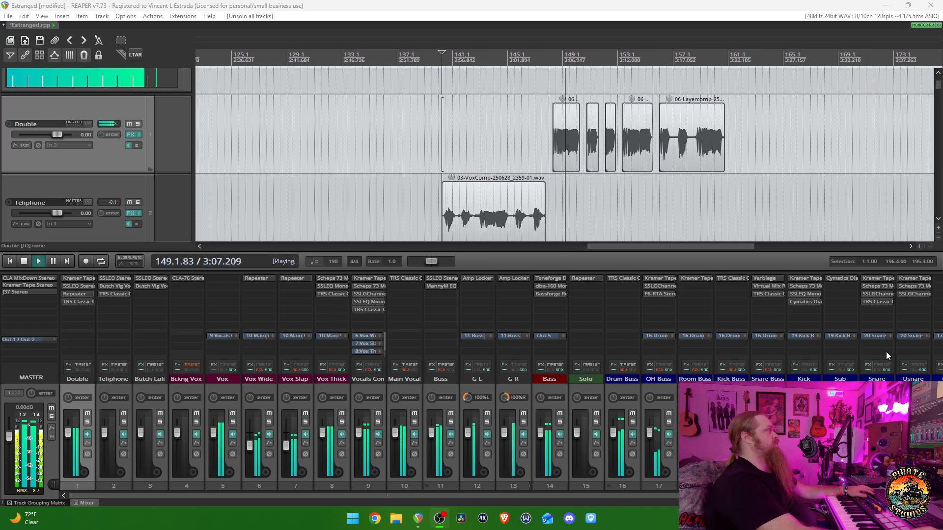
scroll(167, 169, "down", 5)
scroll(156, 169, "down", 2)
scroll(156, 169, "up", 5)
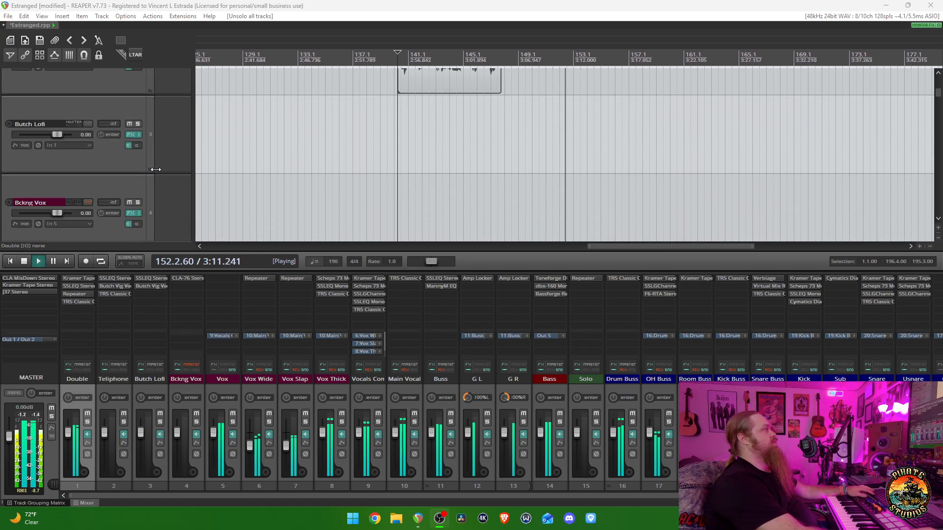
scroll(156, 169, "down", 3)
scroll(156, 169, "up", 3)
scroll(156, 169, "down", 3)
scroll(142, 169, "up", 2)
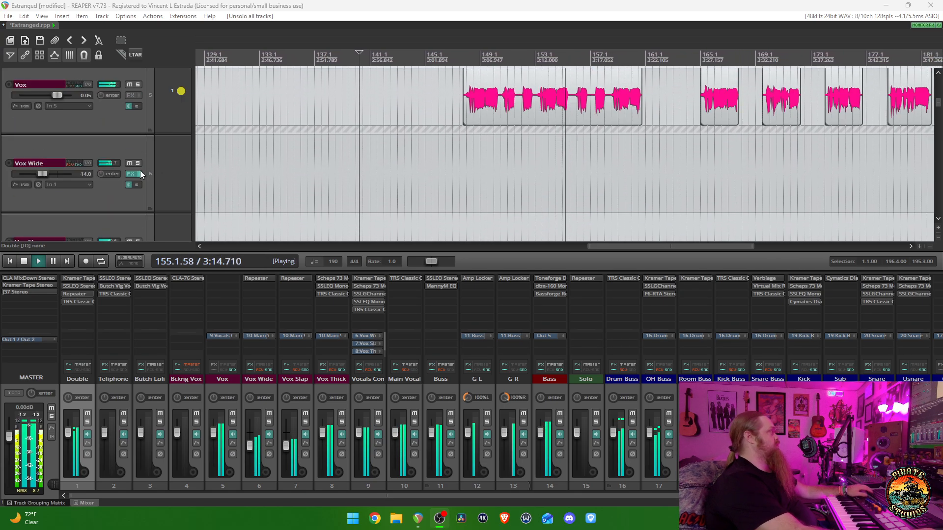
- Select the Vox Wide track, bring all the vocal tracks into view and stop playback
left_click(116, 197)
scroll(117, 197, "down", 5)
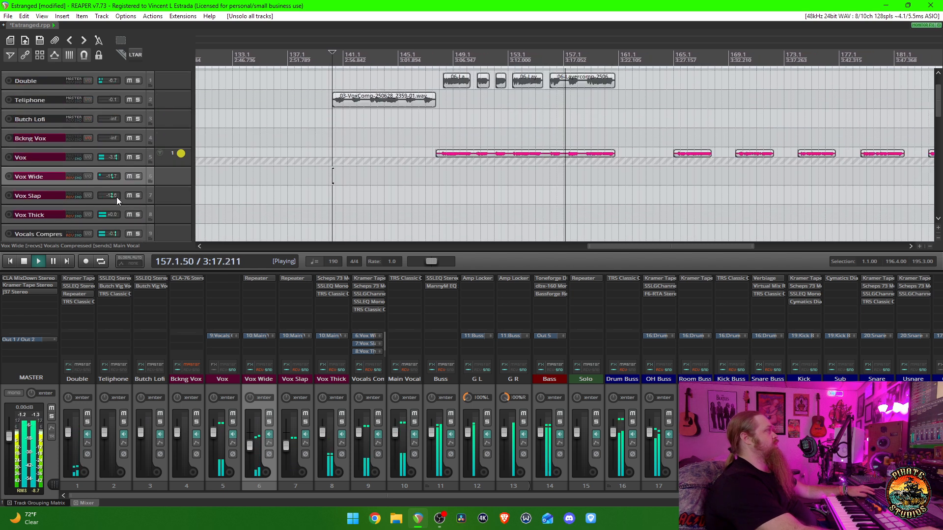
key("space")
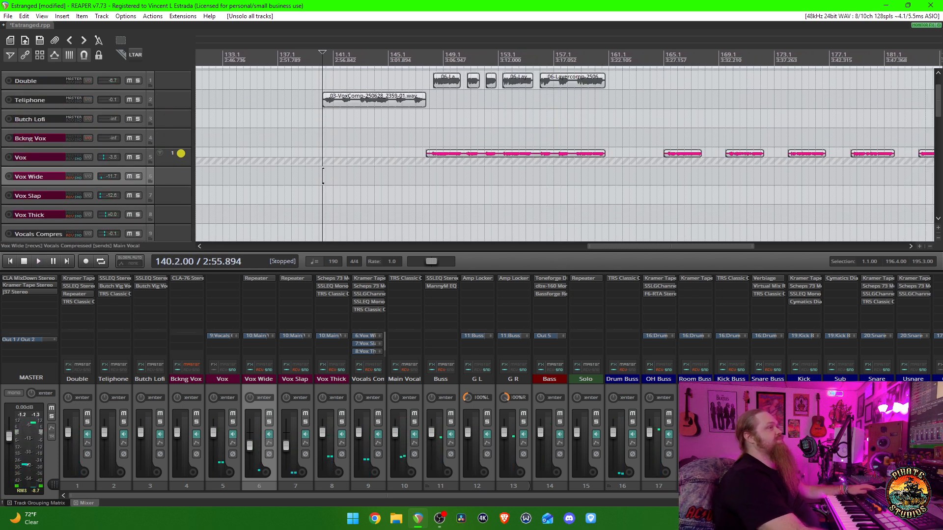
key("alt+Tab")
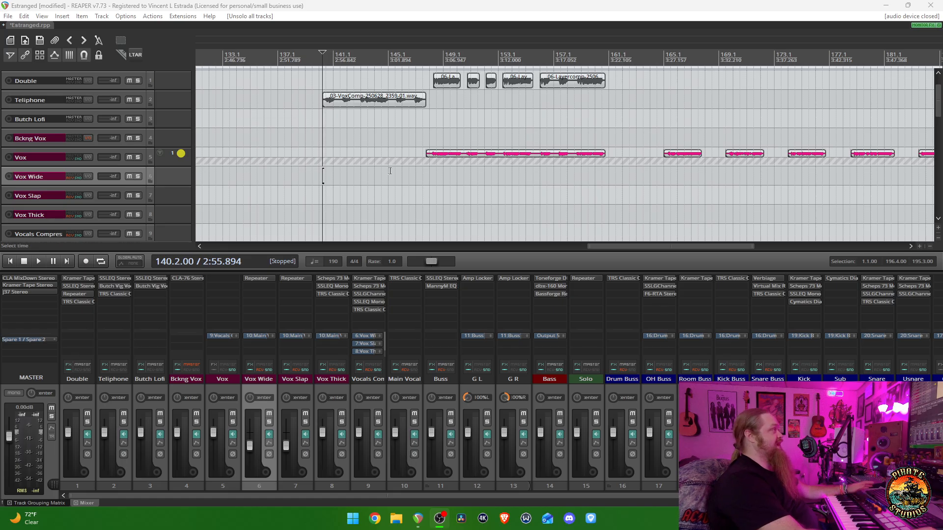
- Play the mix from bar 148.3, solo the Main Vocal track during playback and stop
left_click(437, 178)
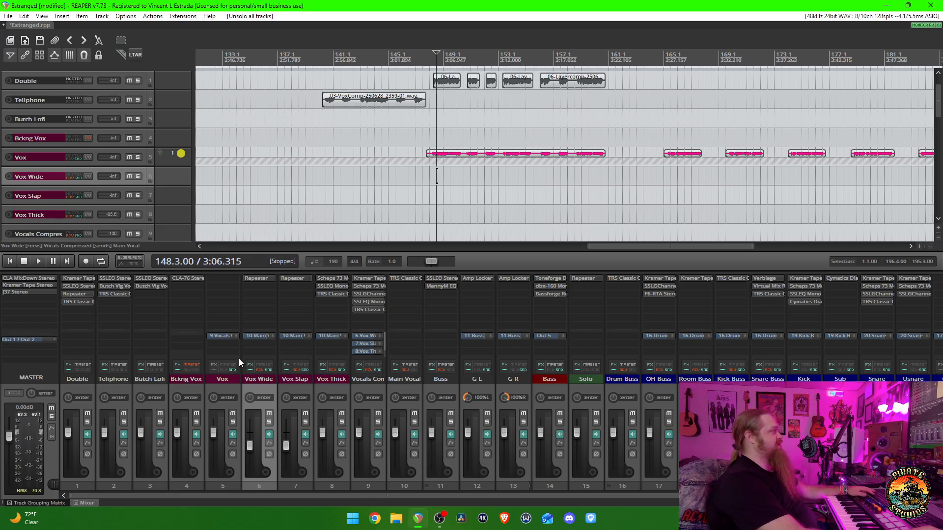
key("space")
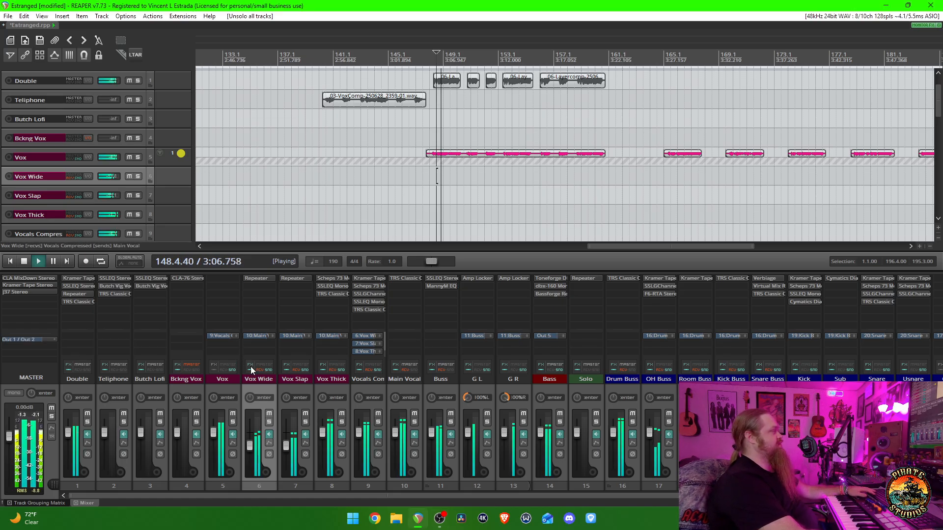
left_click(415, 422)
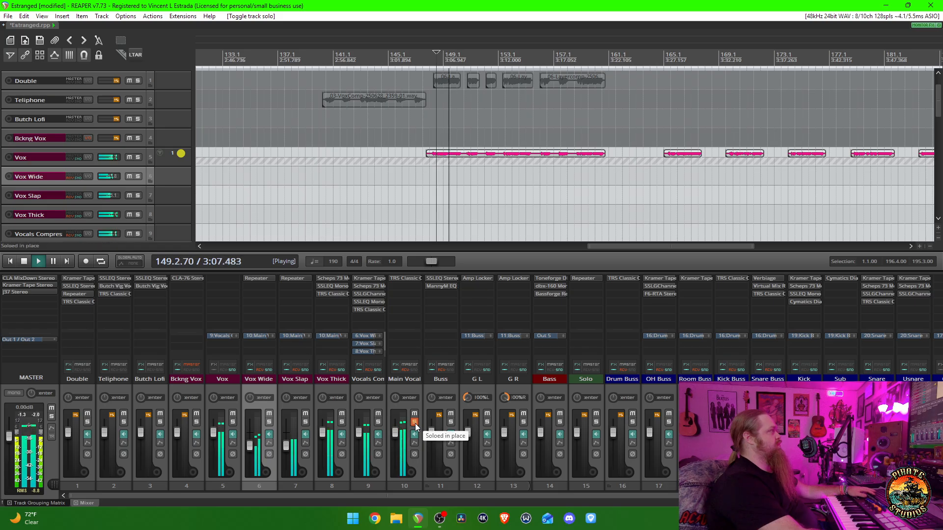
key("space")
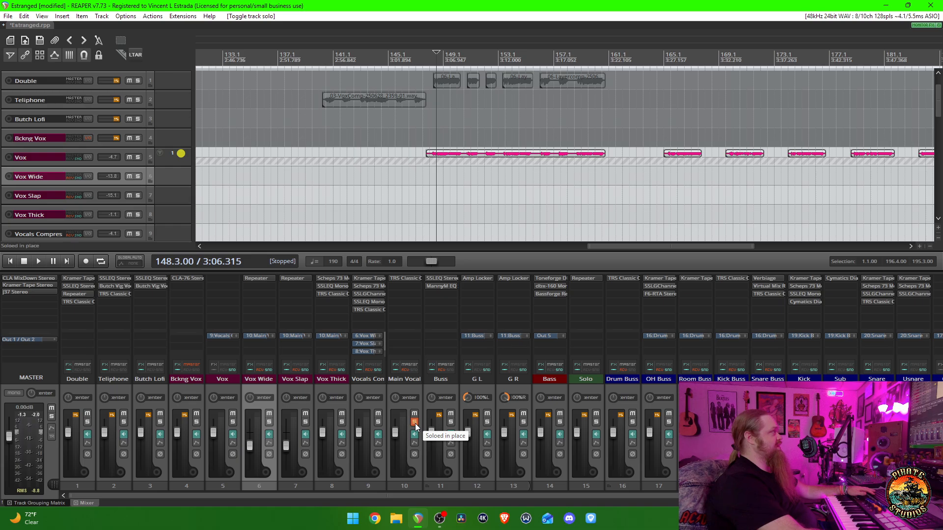
- Replay the soloed Main Vocal from bar 148.3, unsolo it and listen on in the full mix with the remaining vocal clips in view
key("space")
left_click(414, 422)
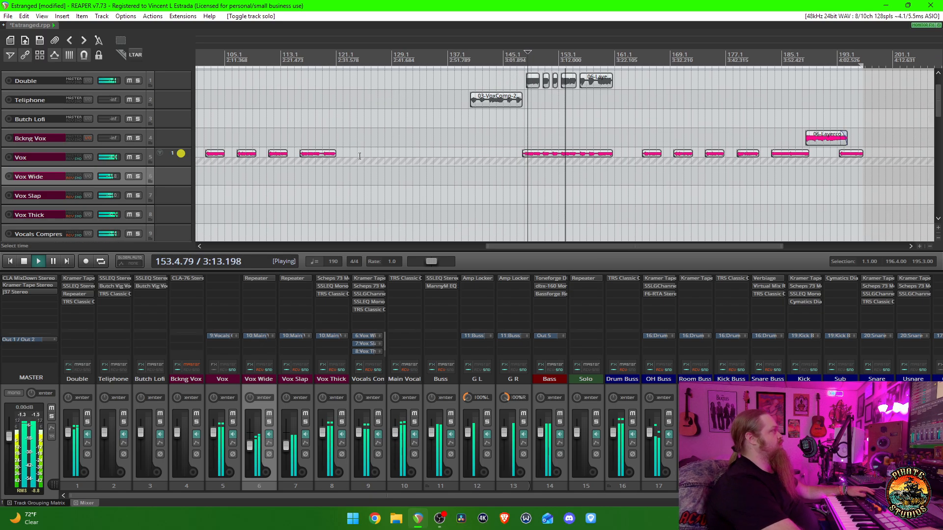
scroll(359, 156, "down", 4)
scroll(360, 156, "up", 4)
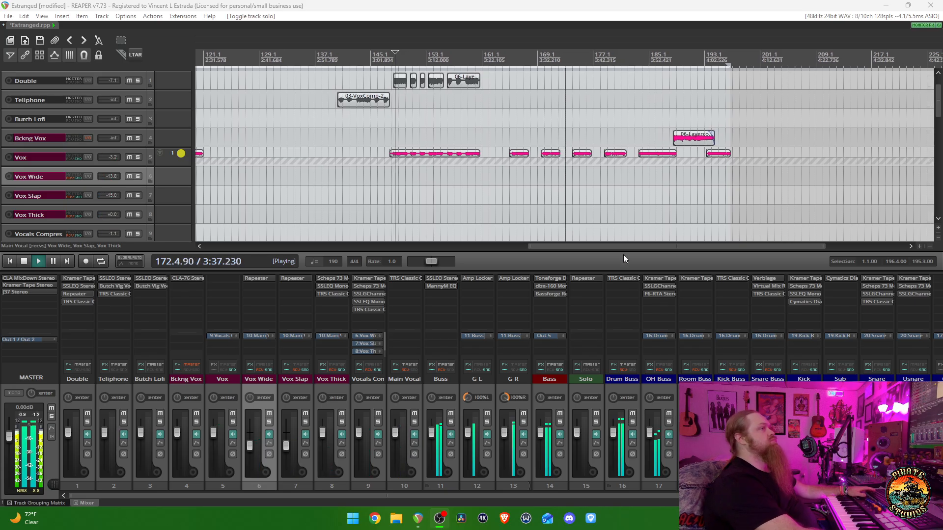
- Move playback to bar 184.1 and audition the Bckng Vox clip within the full mix at the song's ending
left_click(625, 251)
key("space")
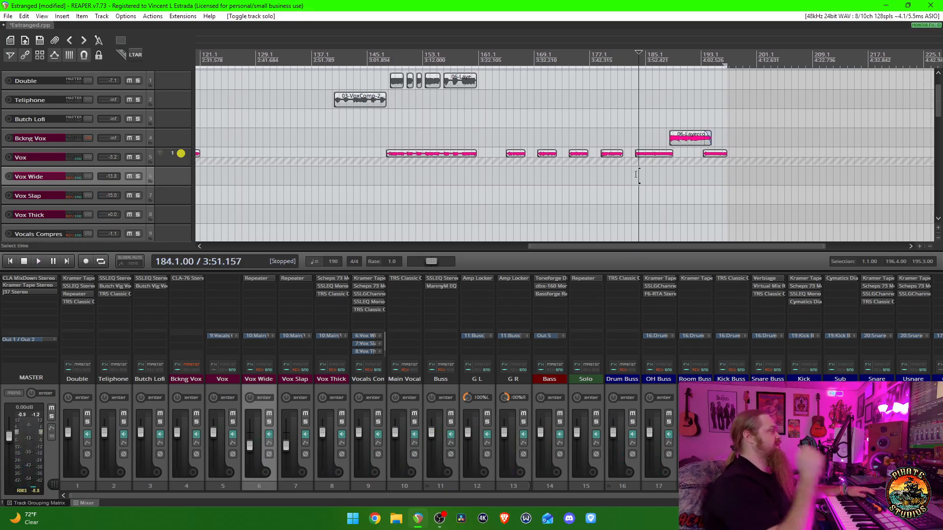
key("space")
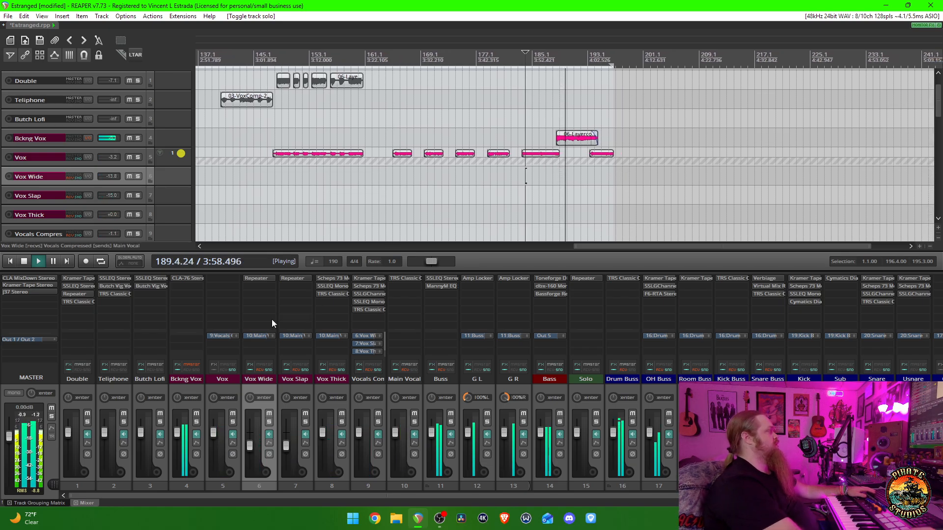
key("space")
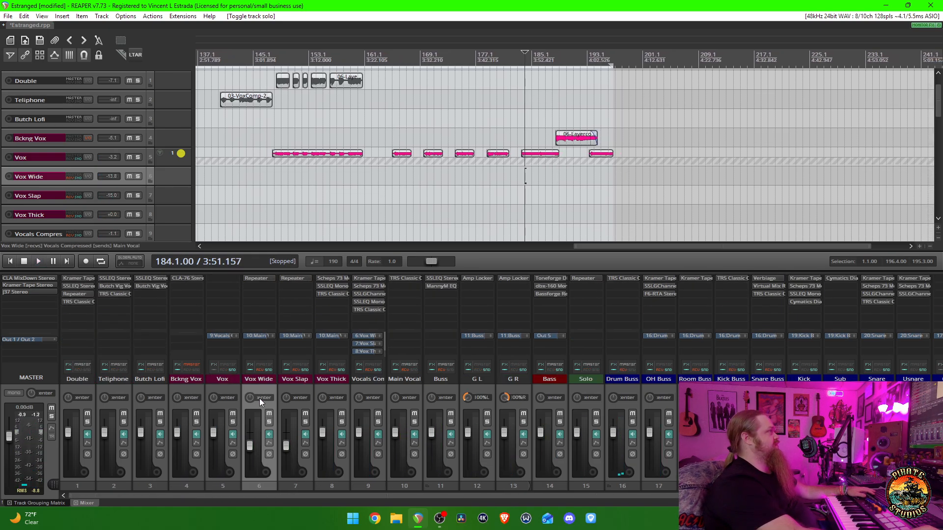
key("space")
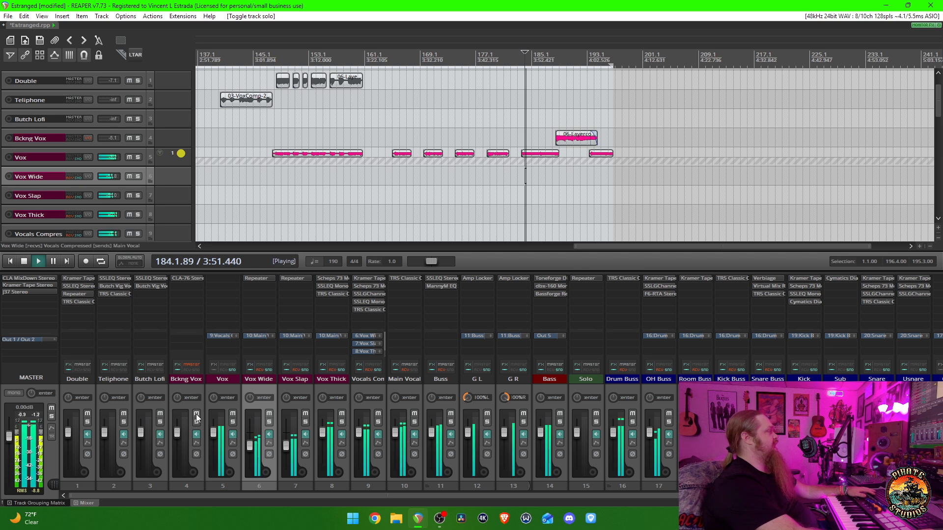
key("space")
- Toggle the master send in the Bckng Vox track's routing, replay the ending from bar 184.1 and stop with the whole song in view
left_click(190, 367)
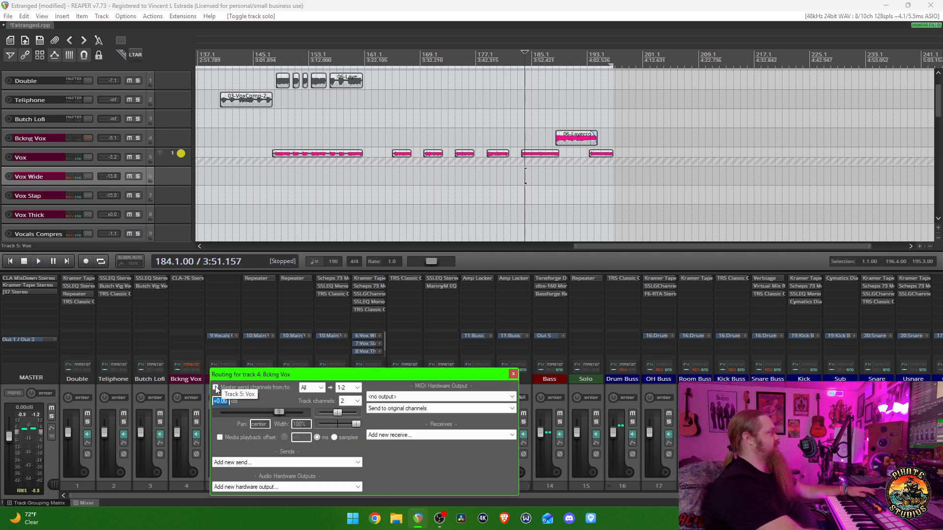
key("Escape")
key("space")
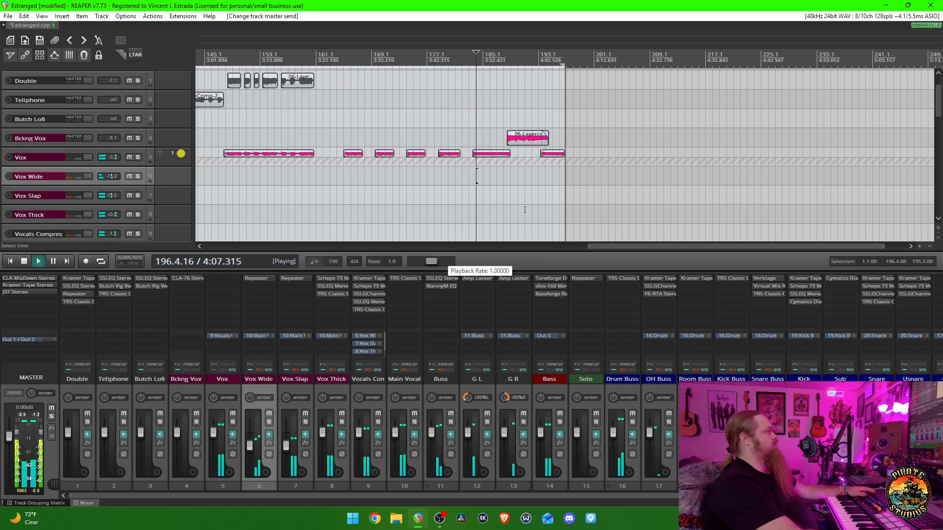
key("space")
scroll(523, 209, "down", 5)
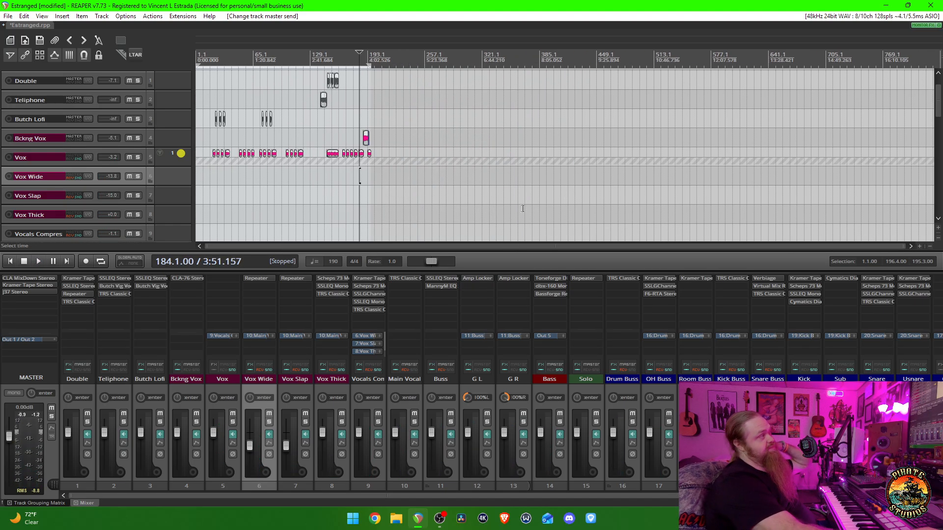